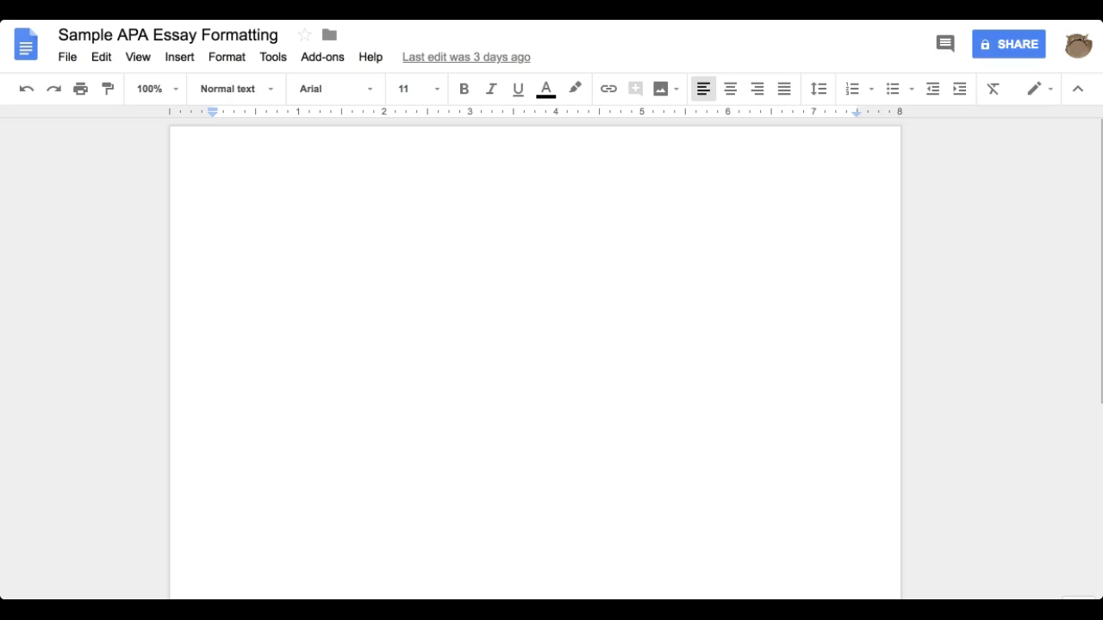
# - Set the document's top, bottom, left and right page margins to 1 inch
pyautogui.click(432, 357)
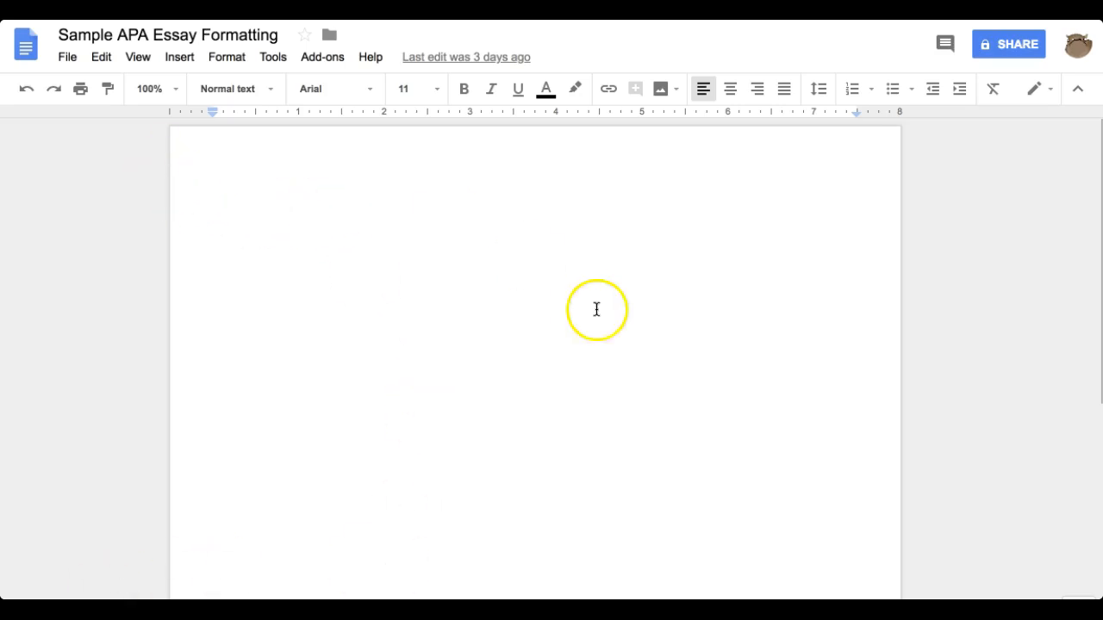
pyautogui.click(70, 61)
pyautogui.click(115, 482)
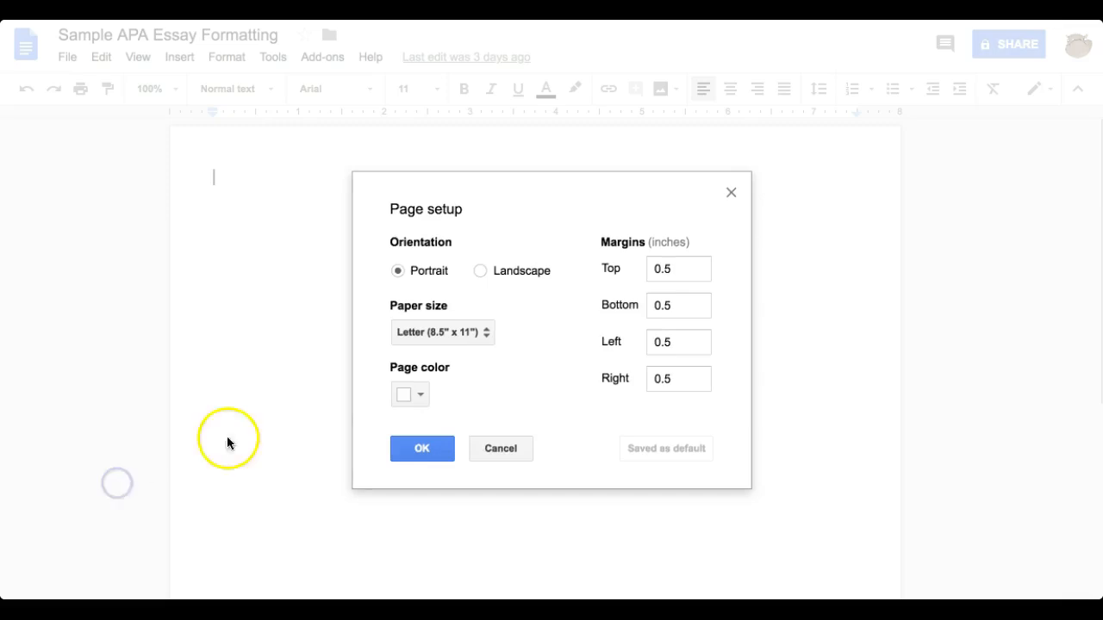
pyautogui.click(618, 271)
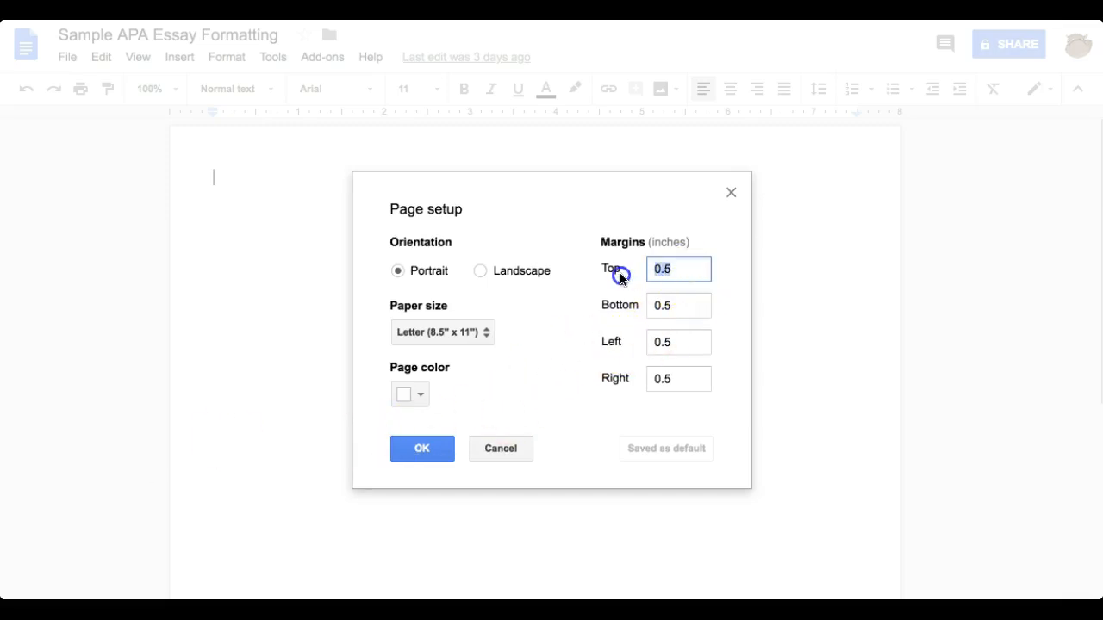
pyautogui.write('1')
pyautogui.press('Tab')
pyautogui.write('1')
pyautogui.press('Tab')
pyautogui.write('1')
pyautogui.press('Tab')
pyautogui.write('1')
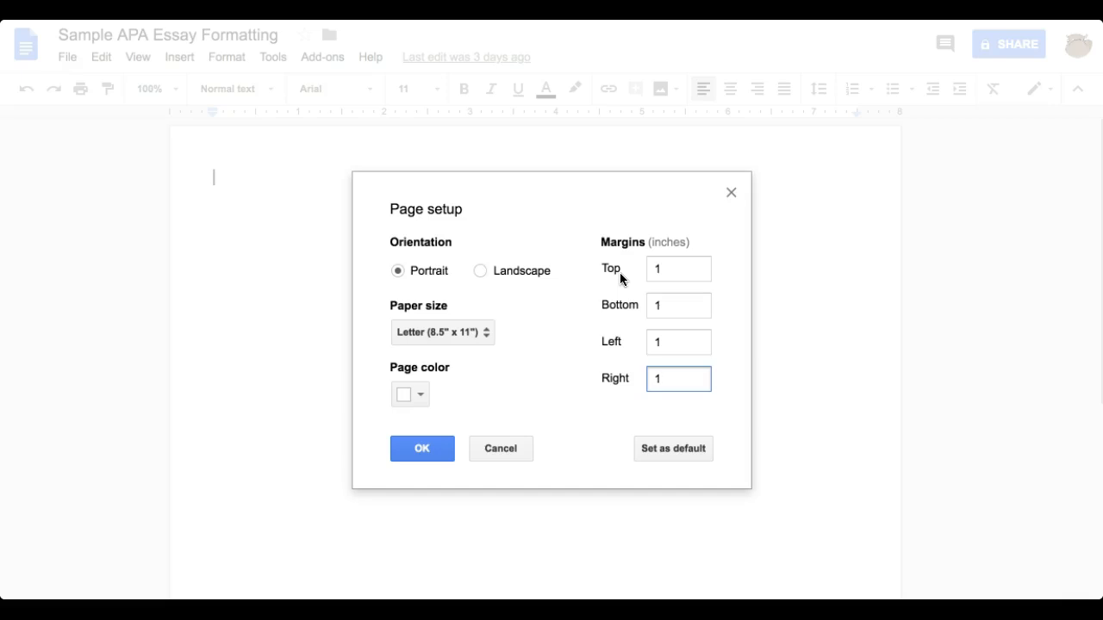
pyautogui.click(422, 451)
pyautogui.click(422, 449)
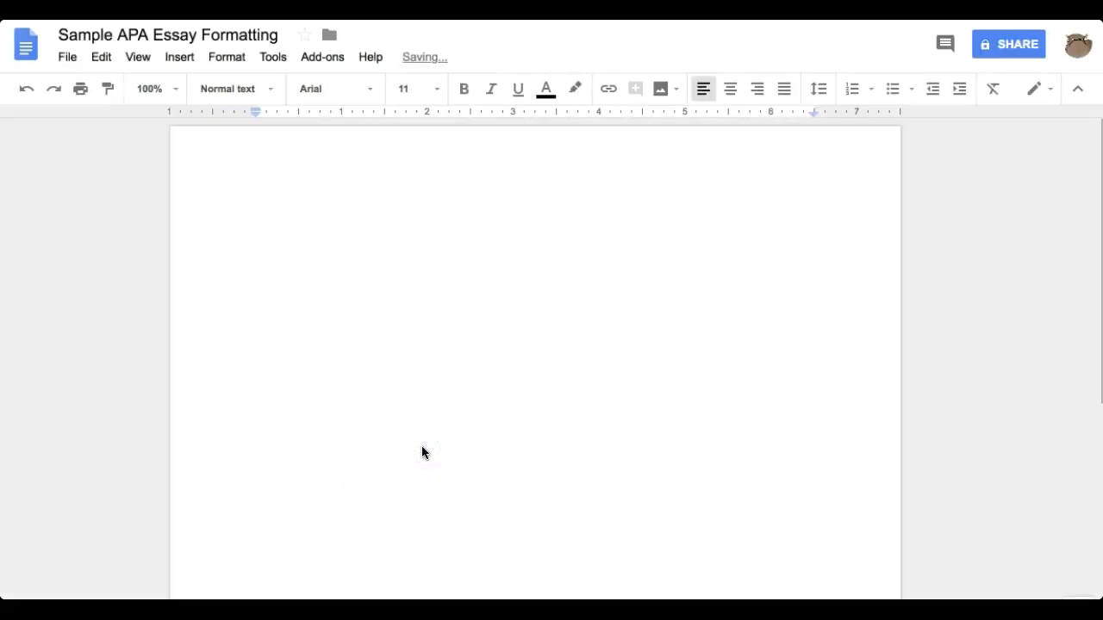
# - Set the body text font to Times New Roman at size 12
pyautogui.click(359, 311)
pyautogui.click(339, 93)
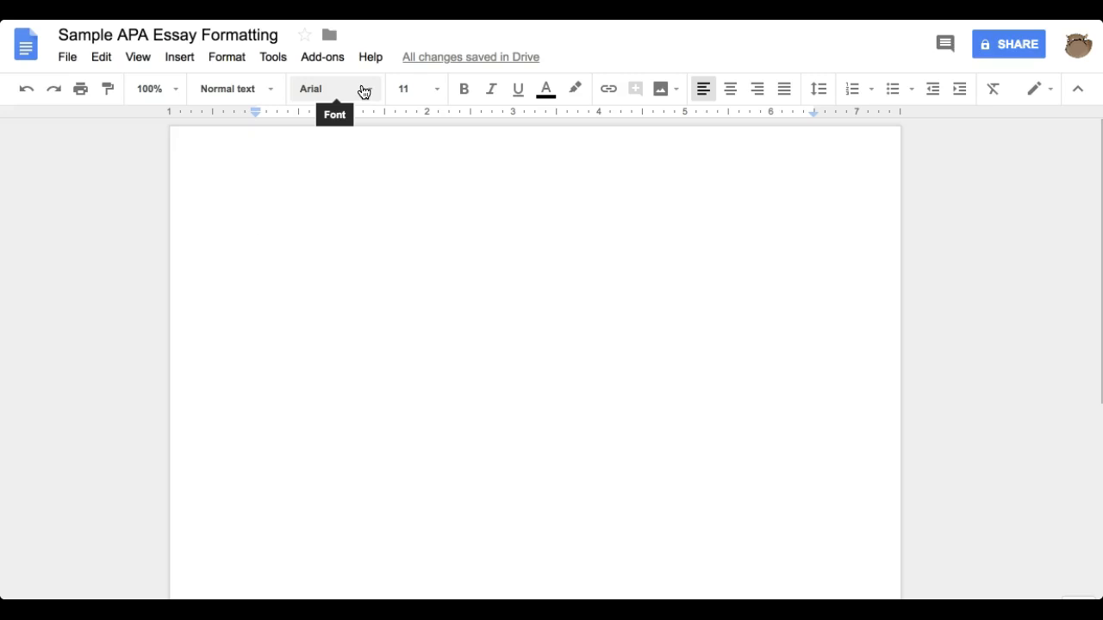
pyautogui.click(364, 92)
pyautogui.click(362, 153)
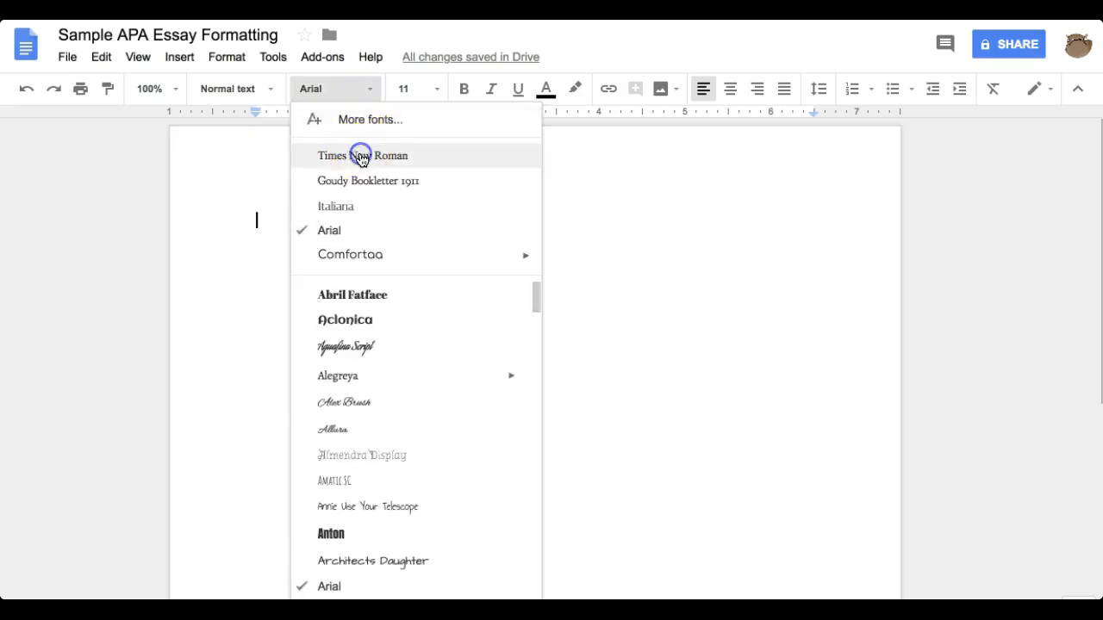
pyautogui.click(416, 105)
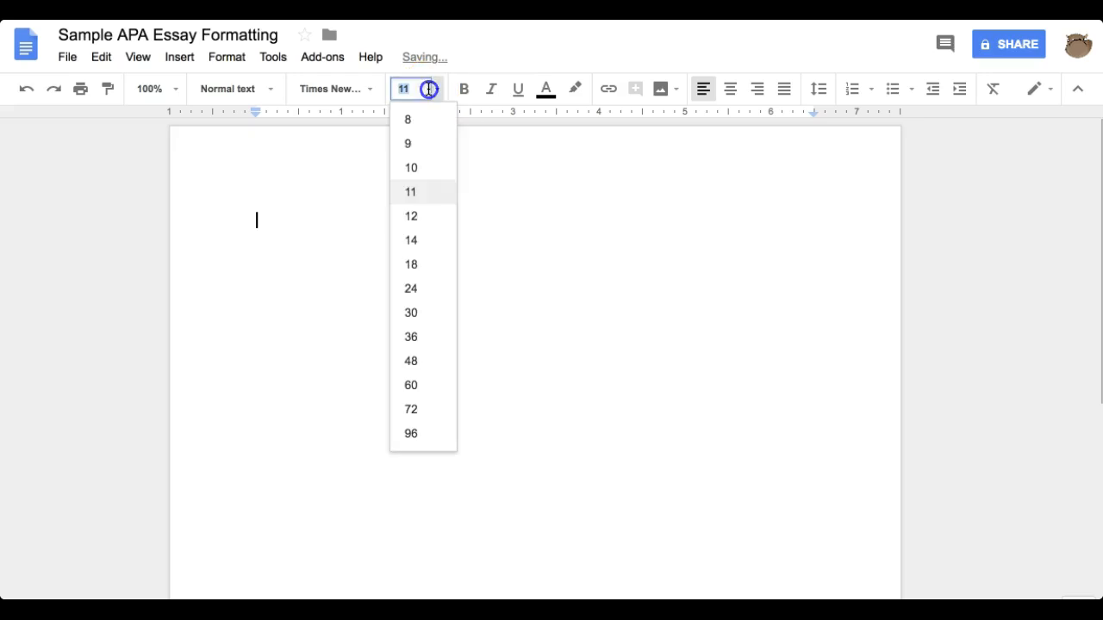
pyautogui.click(423, 218)
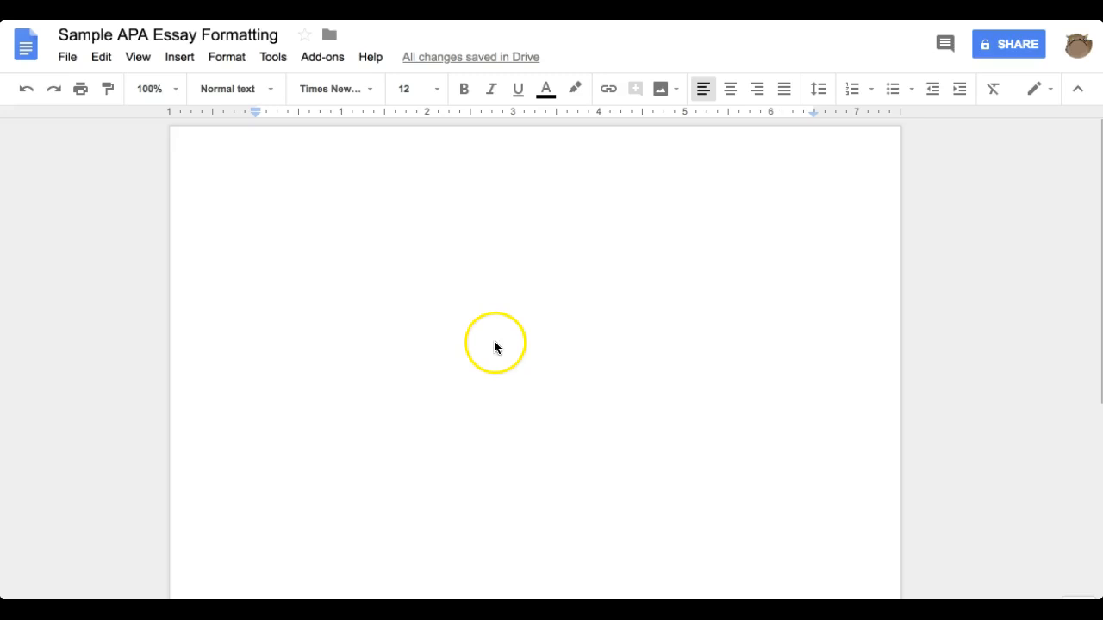
# - Open the first page's header for editing and enable a different first page header/footer
pyautogui.click(320, 158)
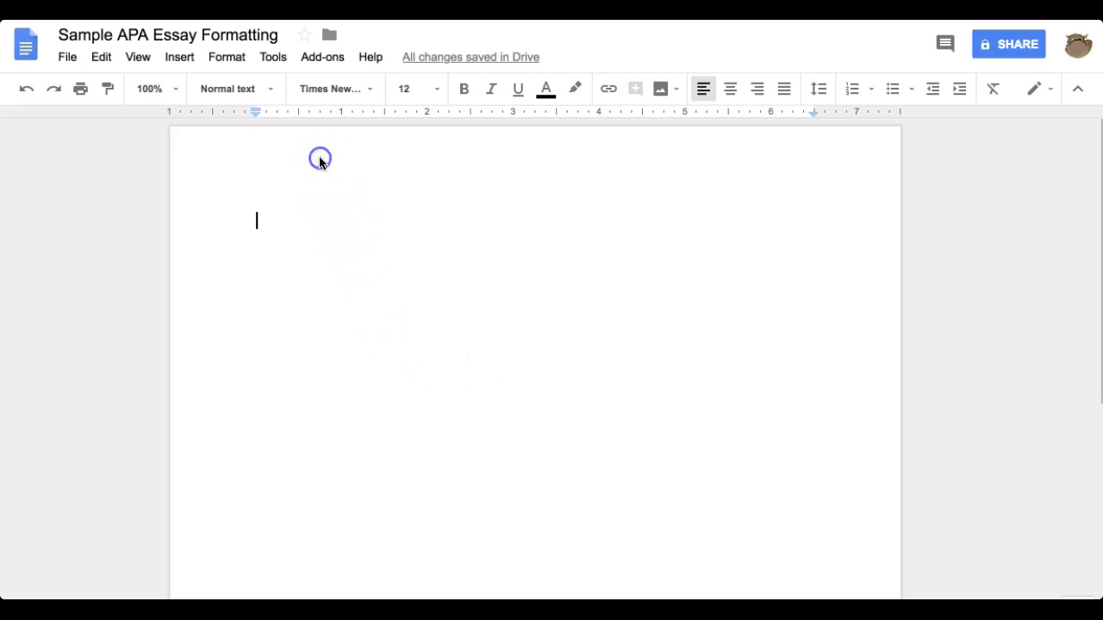
pyautogui.doubleClick(317, 151)
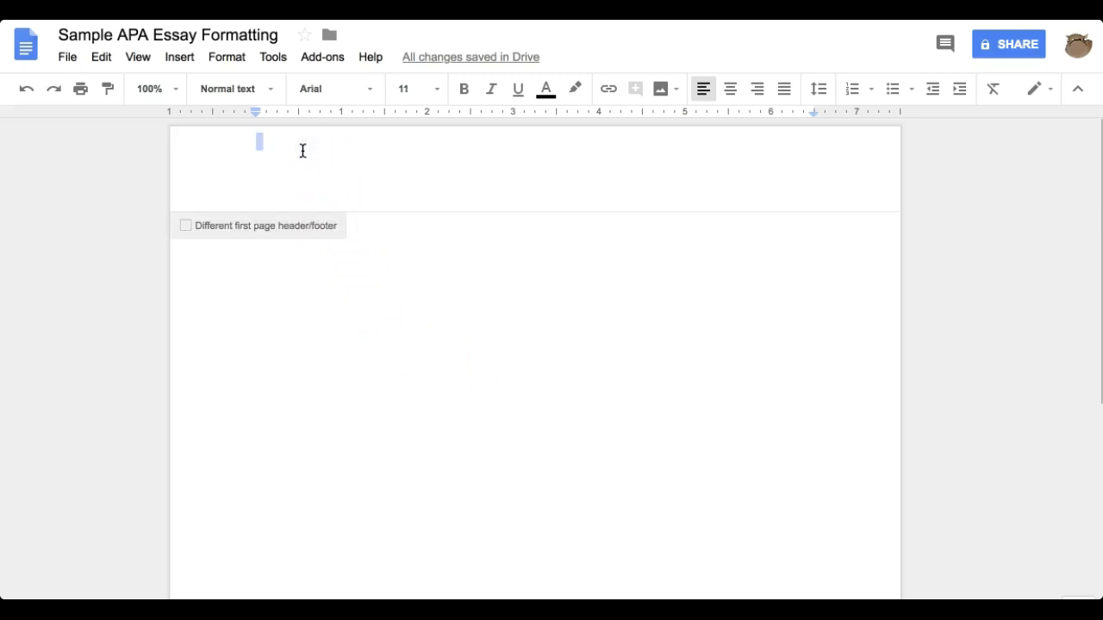
pyautogui.click(269, 146)
pyautogui.click(185, 227)
pyautogui.write('R')
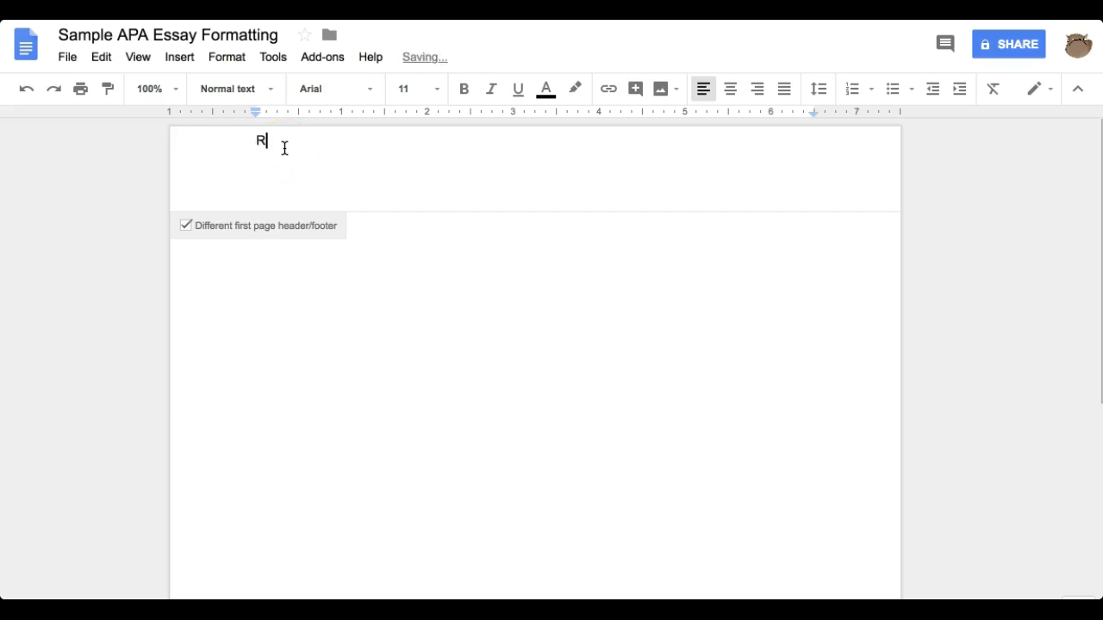
pyautogui.write('unning')
pyautogui.press('BackSpace')
pyautogui.press('BackSpace')
pyautogui.press('BackSpace')
pyautogui.press('BackSpace')
pyautogui.press('BackSpace')
pyautogui.press('BackSpace')
pyautogui.press('BackSpace')
# - Set the first-page header font to Times New Roman at size 12
pyautogui.click(243, 90)
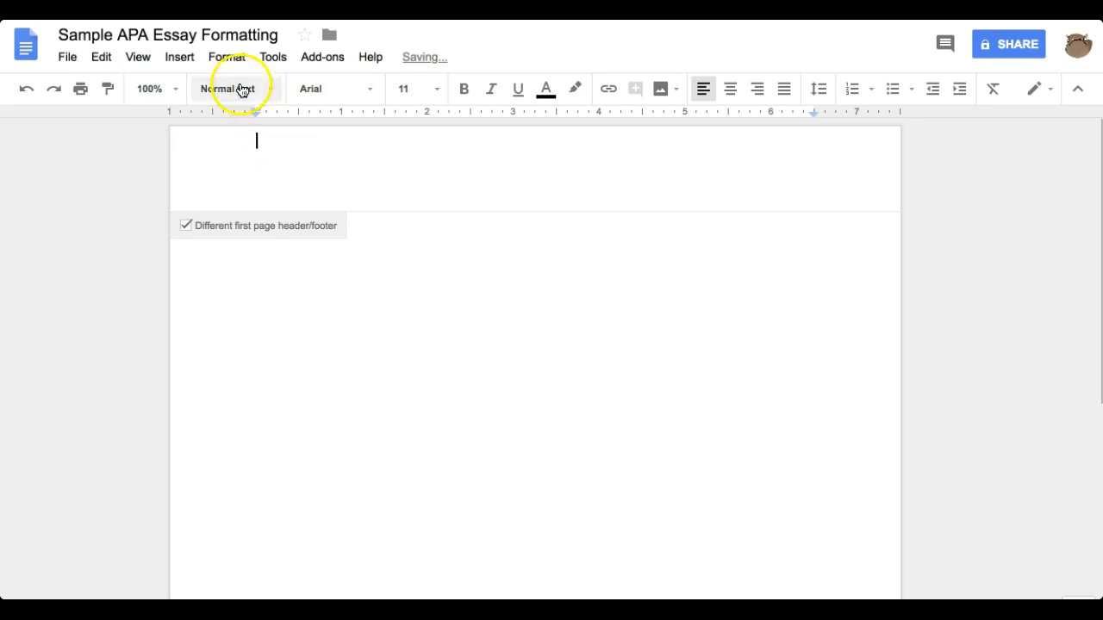
pyautogui.click(374, 89)
pyautogui.click(374, 156)
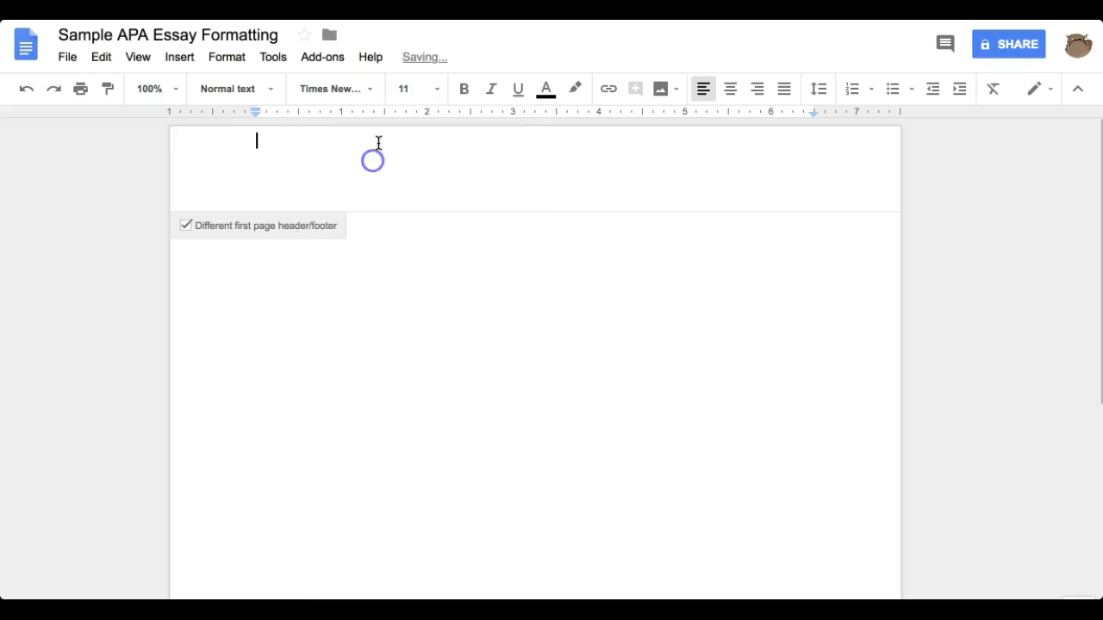
pyautogui.click(406, 90)
pyautogui.click(425, 217)
pyautogui.click(372, 184)
# - Enter "Running head: TITLE OF YOUR PAPER GOES HERE" in the first-page header
pyautogui.write('Running Head:')
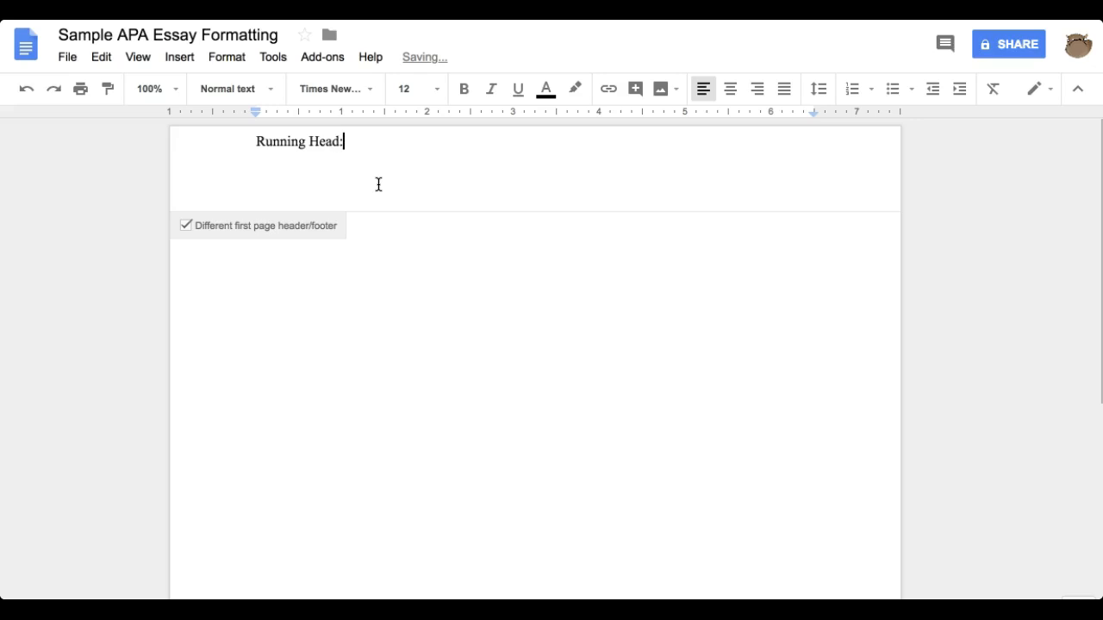
pyautogui.press('BackSpace')
pyautogui.press('BackSpace')
pyautogui.press('BackSpace')
pyautogui.press('BackSpace')
pyautogui.press('BackSpace')
pyautogui.write('head: ')
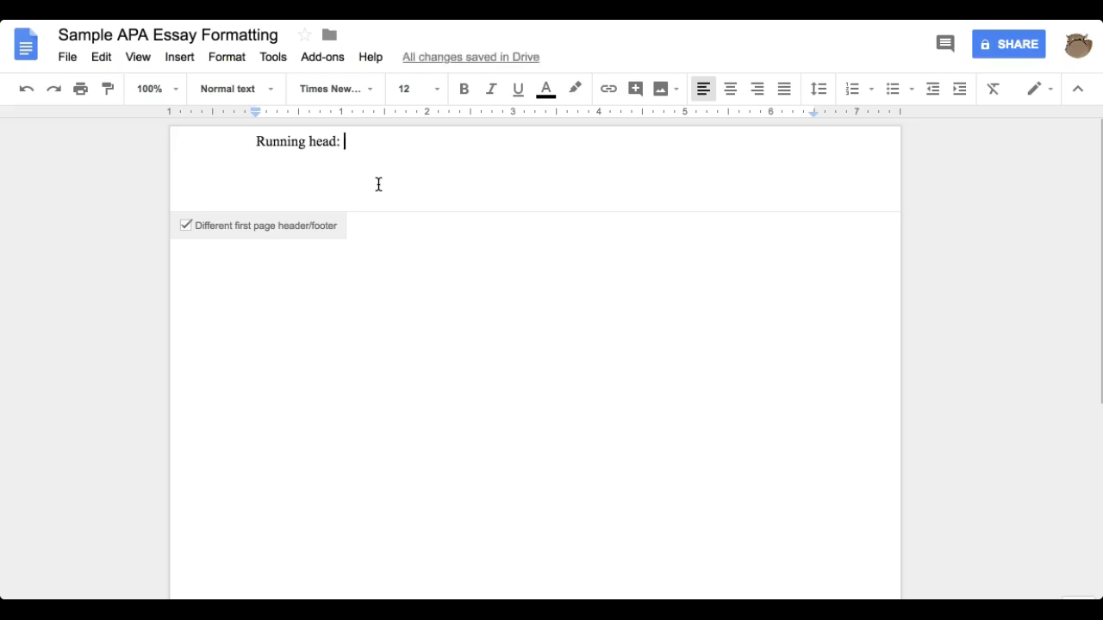
pyautogui.write('titl')
pyautogui.press('BackSpace')
pyautogui.press('BackSpace')
pyautogui.press('BackSpace')
pyautogui.press('BackSpace')
pyautogui.write('TITLE OF YOUR PAPER GOES HERE')
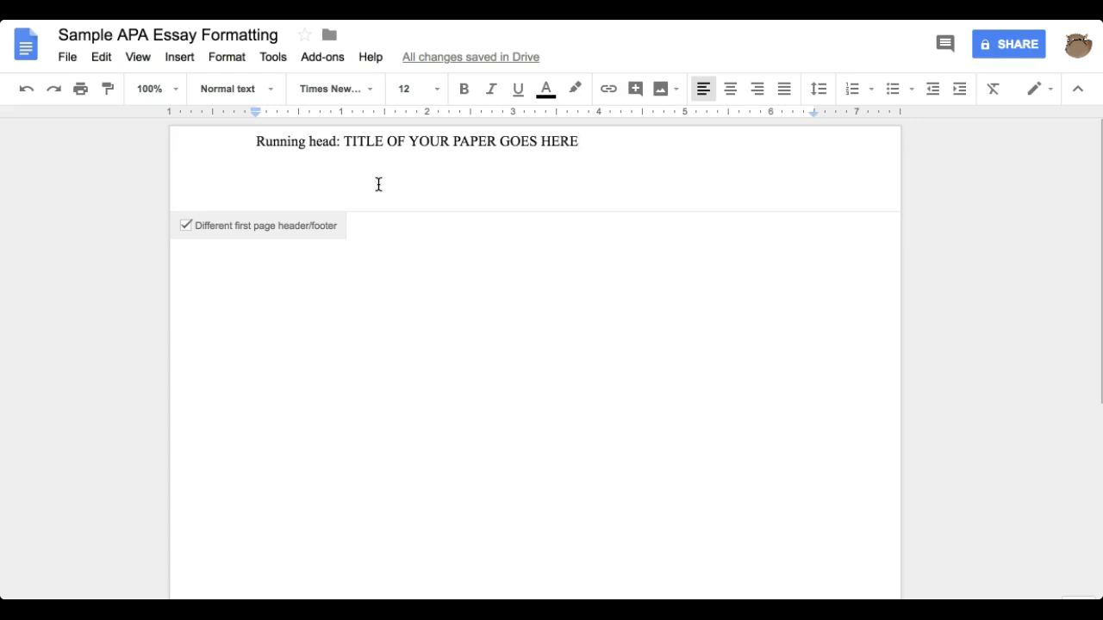
# - Insert an automatic page number in the header, tabbed over near the right margin on the running head line, and return to the body
pyautogui.press('Tab')
pyautogui.press('Tab')
pyautogui.press('Tab')
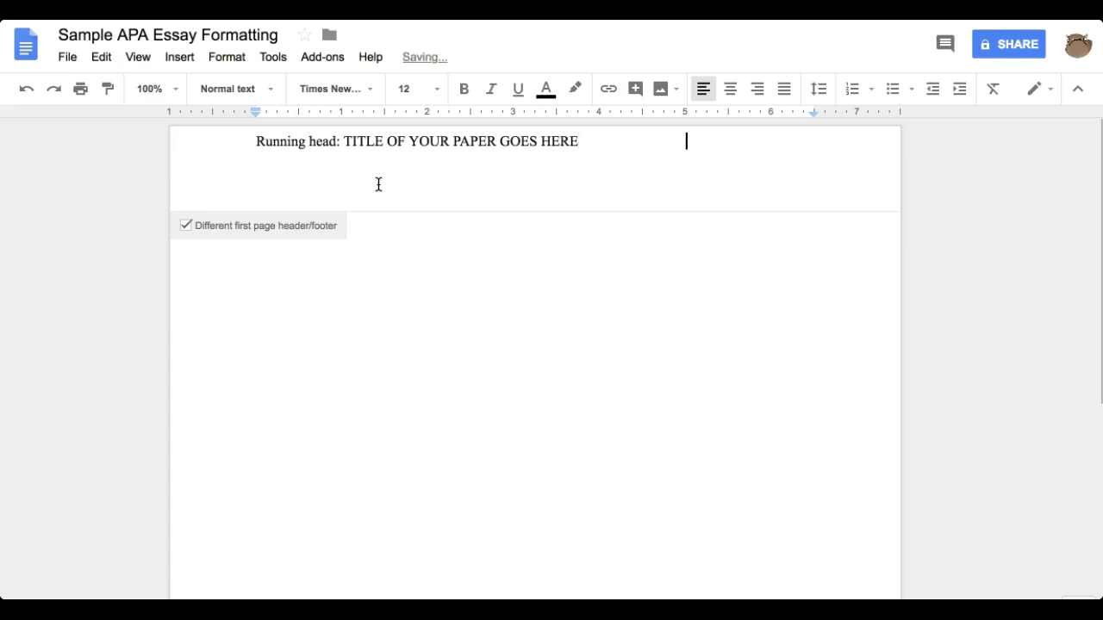
pyautogui.press('Tab')
pyautogui.press('Tab')
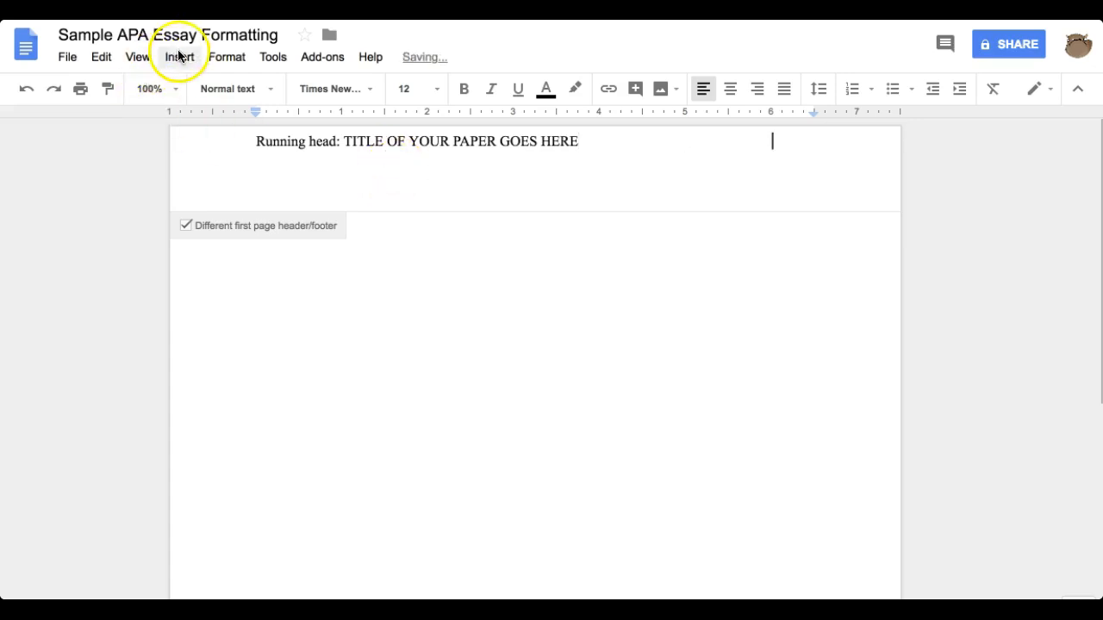
pyautogui.click(174, 58)
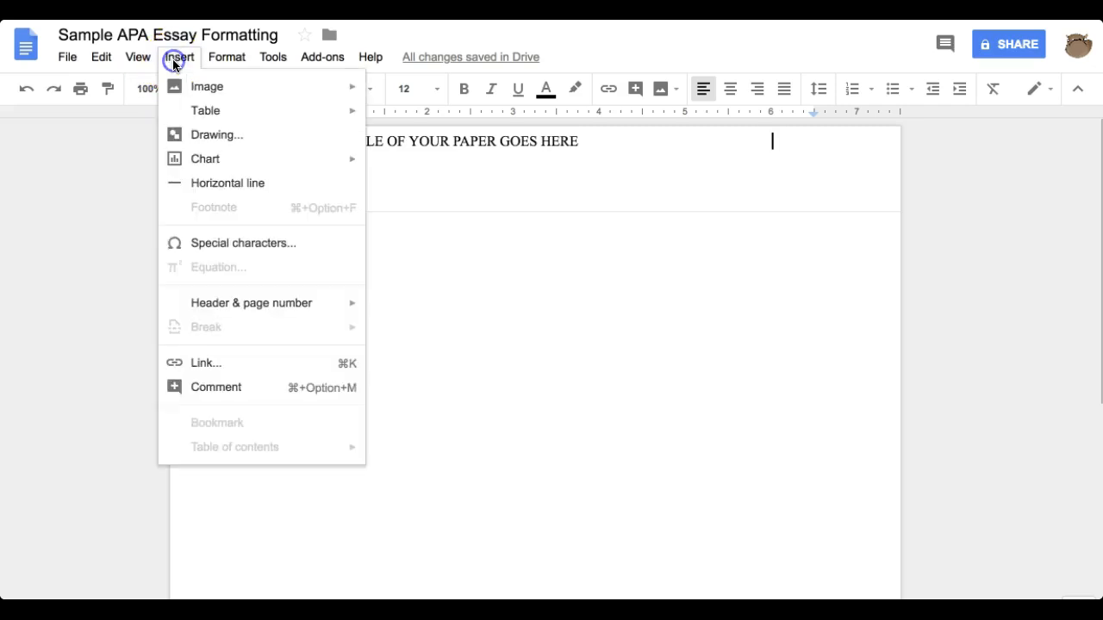
pyautogui.moveTo(241, 312)
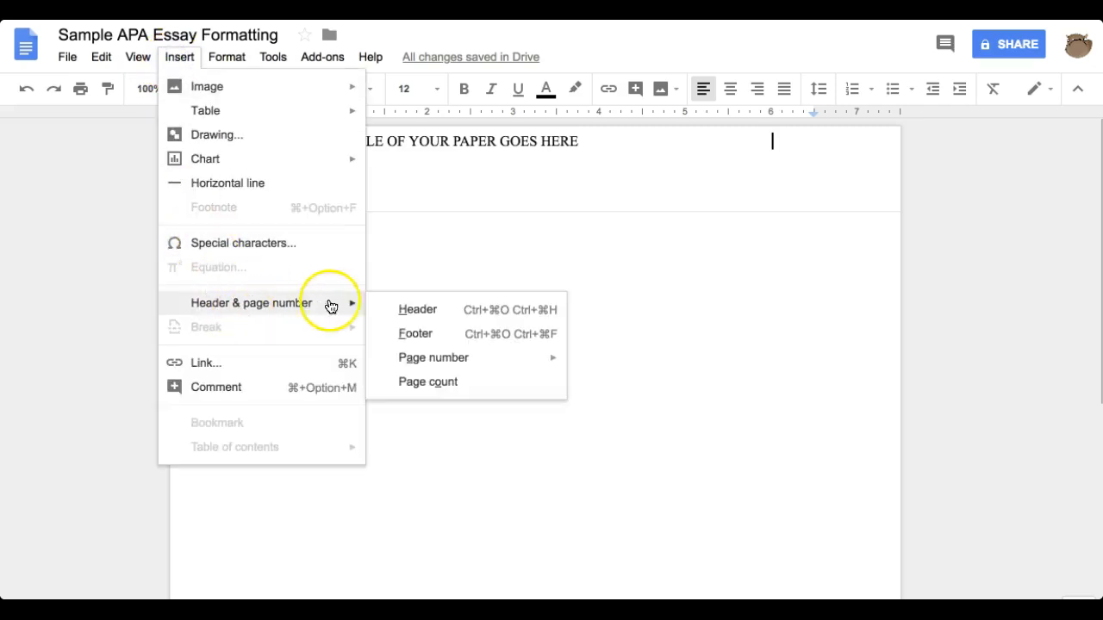
pyautogui.moveTo(463, 353)
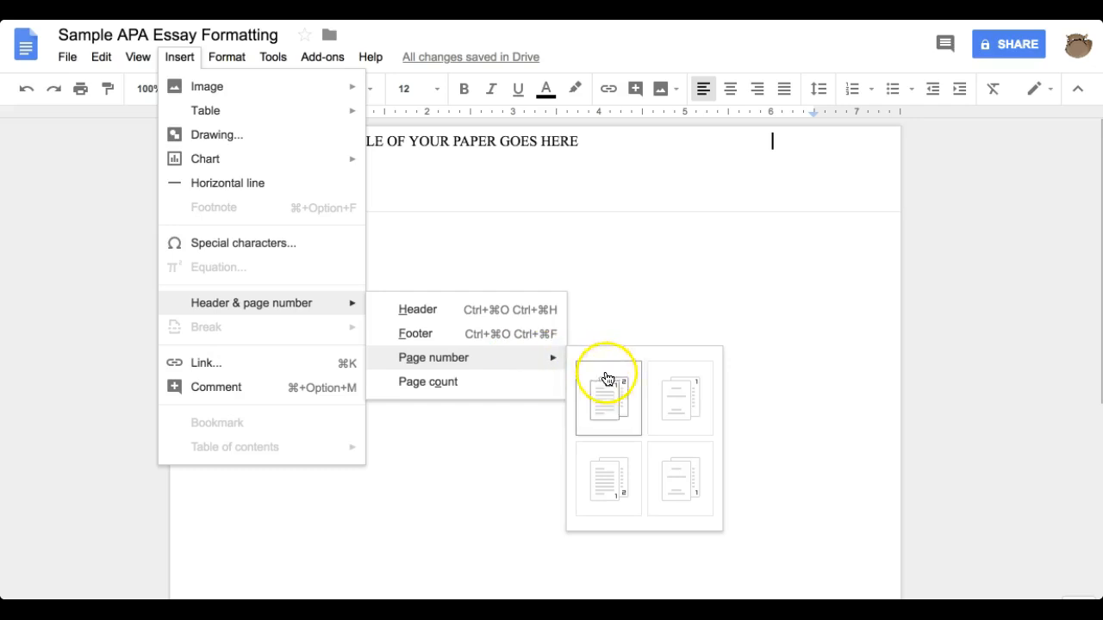
pyautogui.click(623, 402)
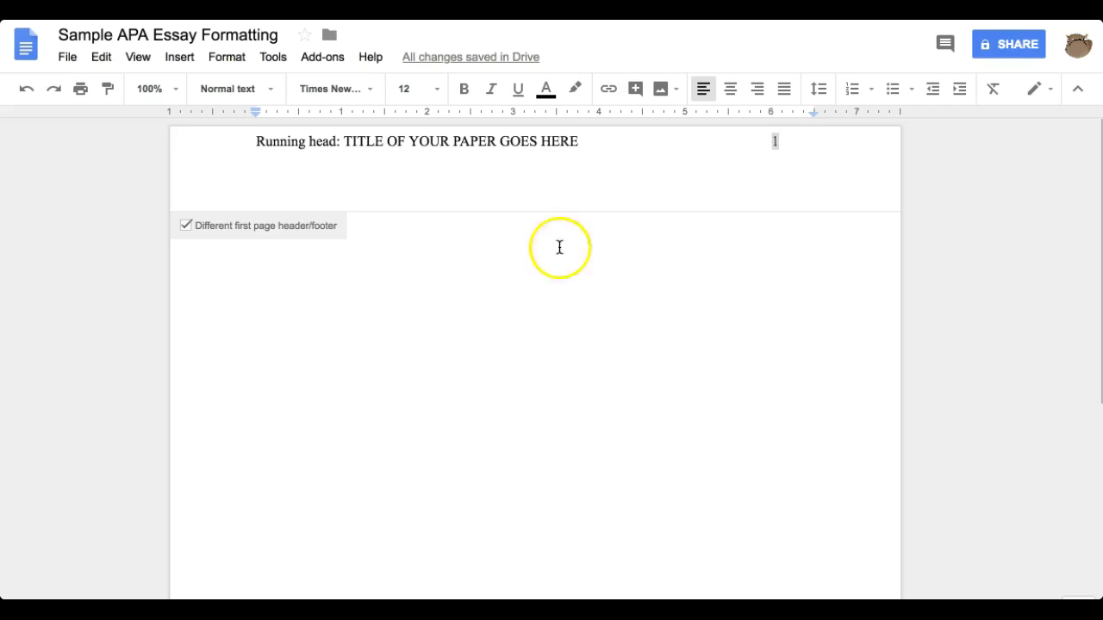
pyautogui.click(501, 295)
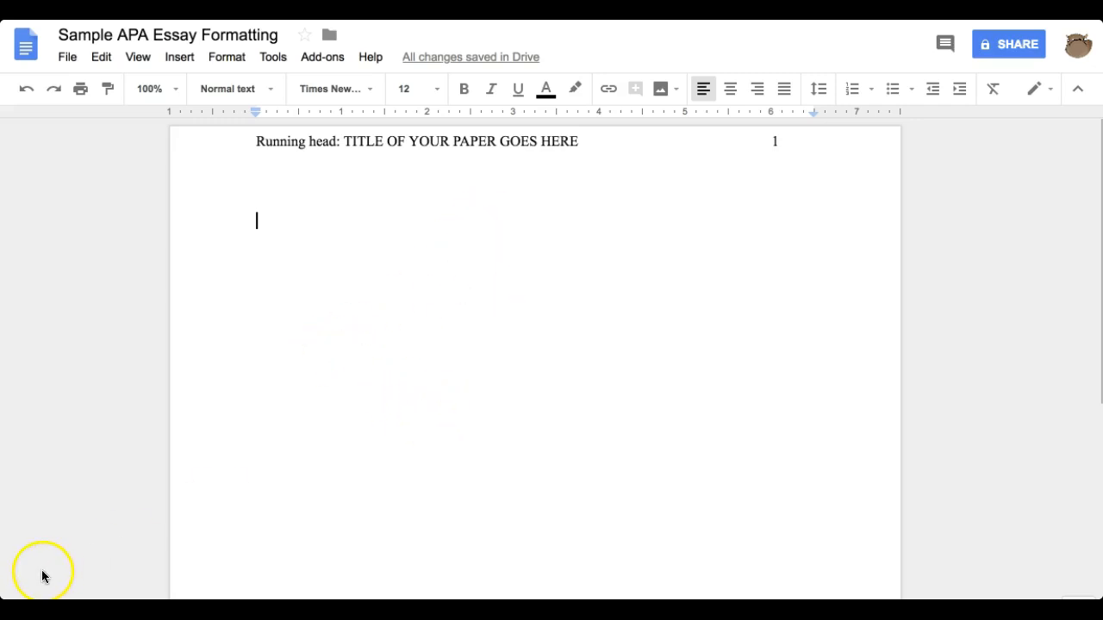
# - Set the title page body to double line spacing and center alignment
pyautogui.click(421, 317)
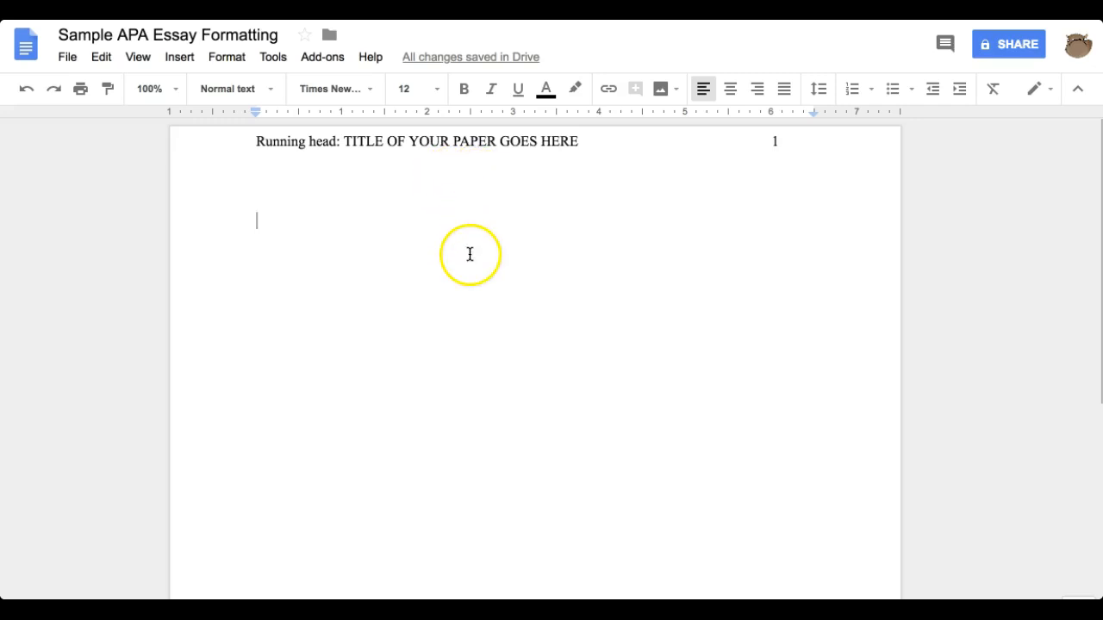
pyautogui.click(820, 92)
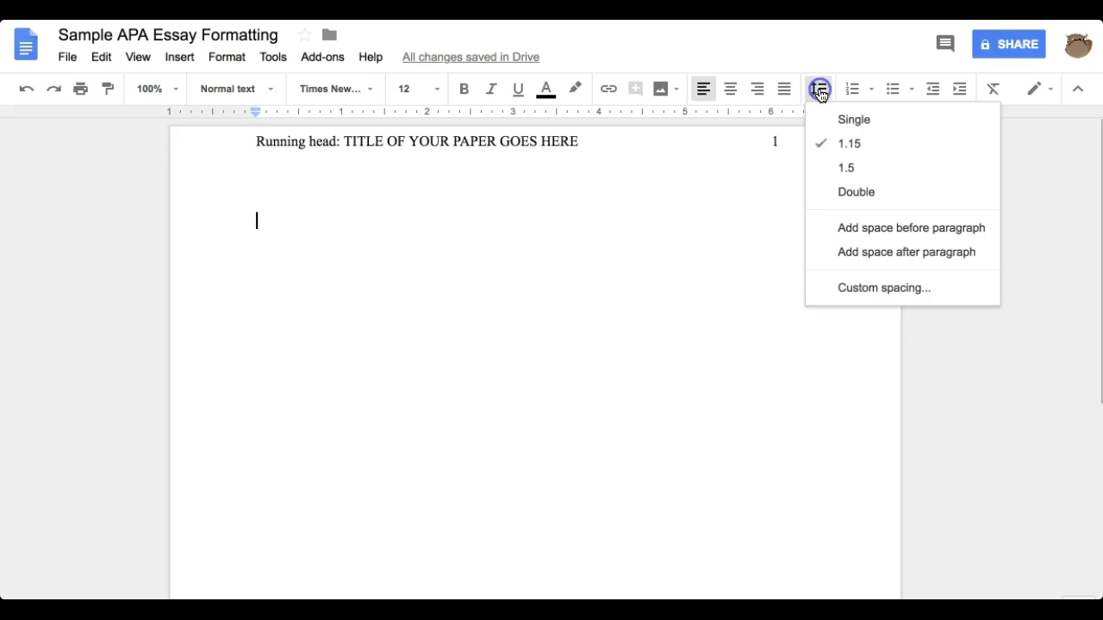
pyautogui.click(846, 192)
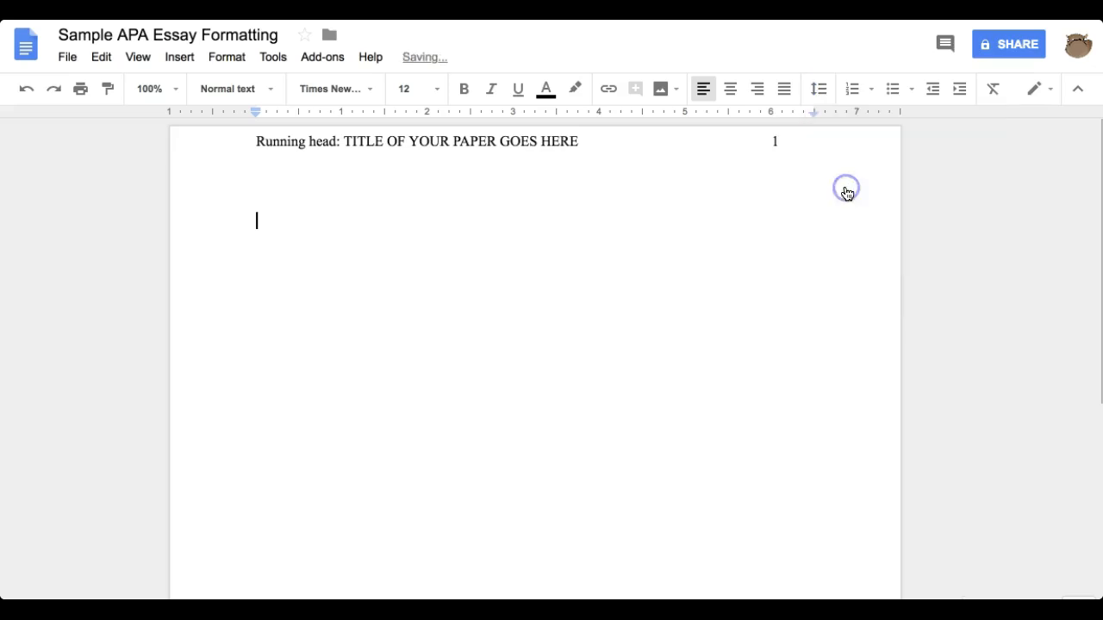
pyautogui.click(601, 222)
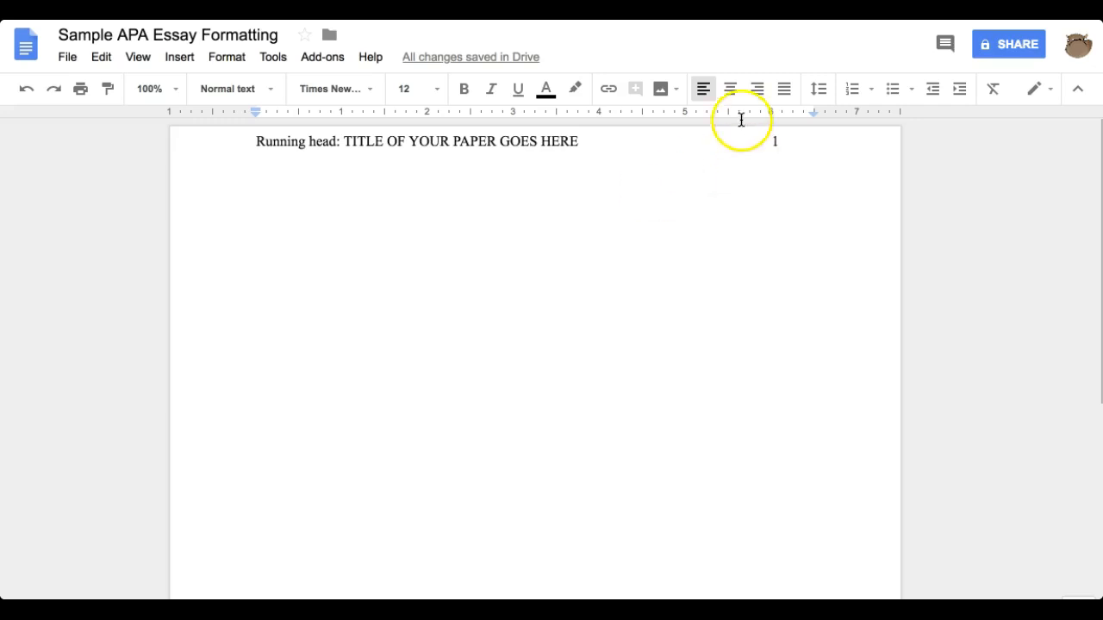
pyautogui.click(734, 95)
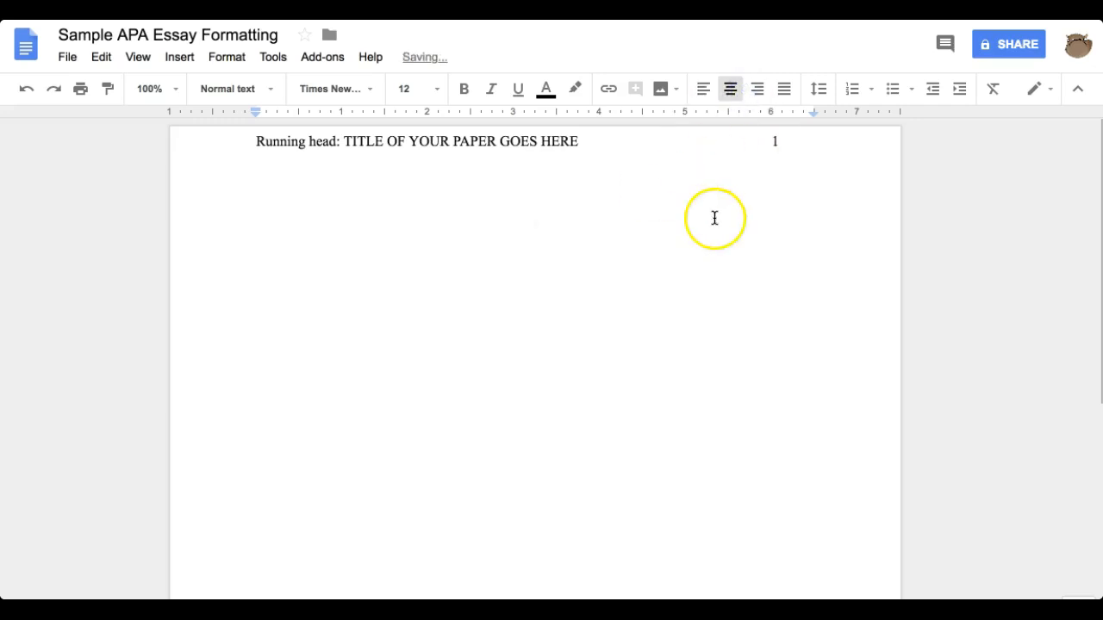
# - Enter the title "Title of Your Paper Goes Here" on the title page, three lines below the first body line
pyautogui.press('Return')
pyautogui.press('Return')
pyautogui.press('Return')
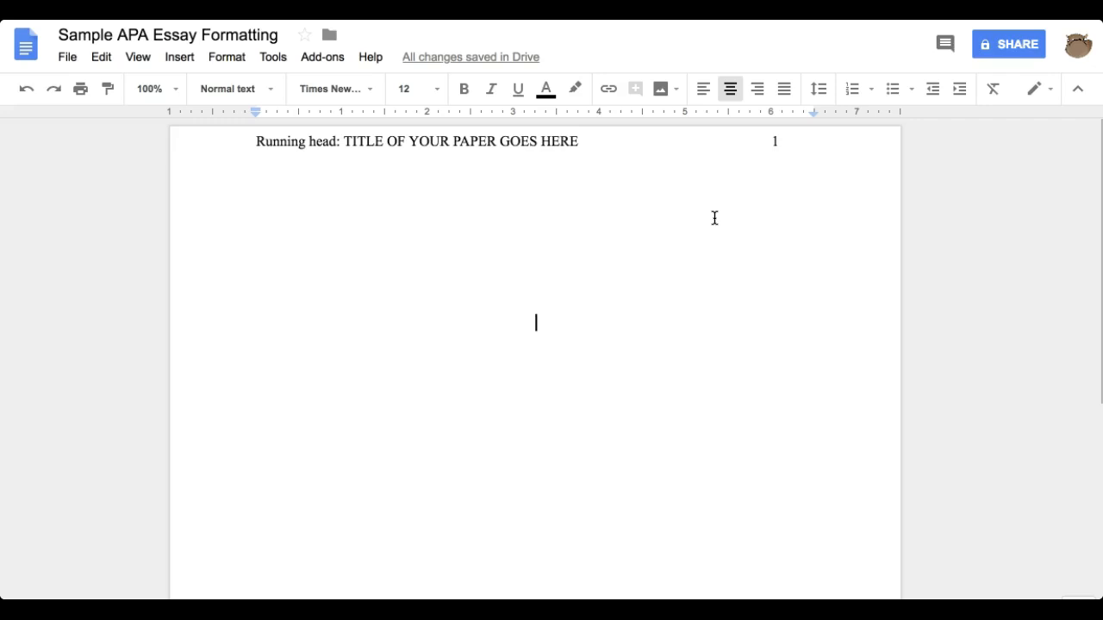
pyautogui.write('Titl')
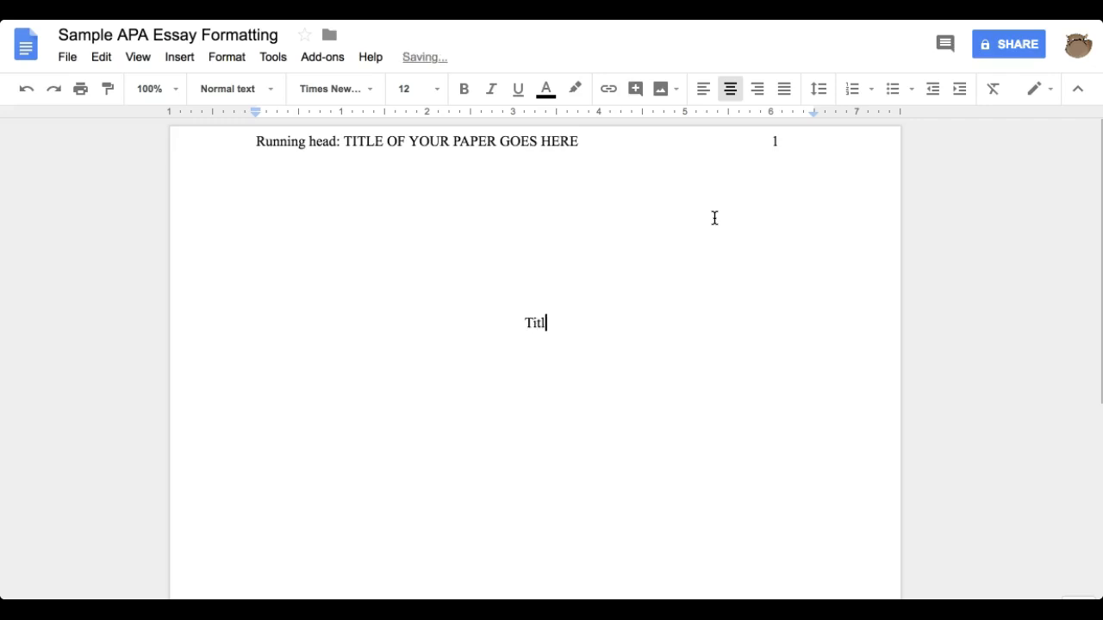
pyautogui.write('e of Your Paper Goes Here')
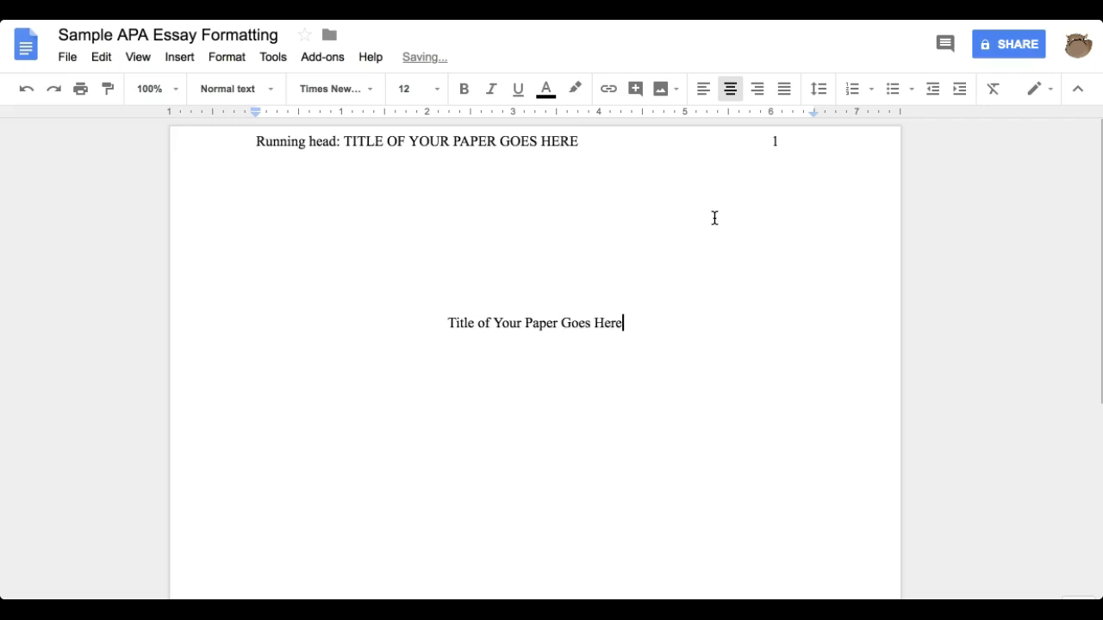
# - Add the lines "Student First Name and Last Name" and "Knightdale High School of Collaborative Design" below the title
pyautogui.press('Return')
pyautogui.write('Student First Name and Last Name')
pyautogui.press('Return')
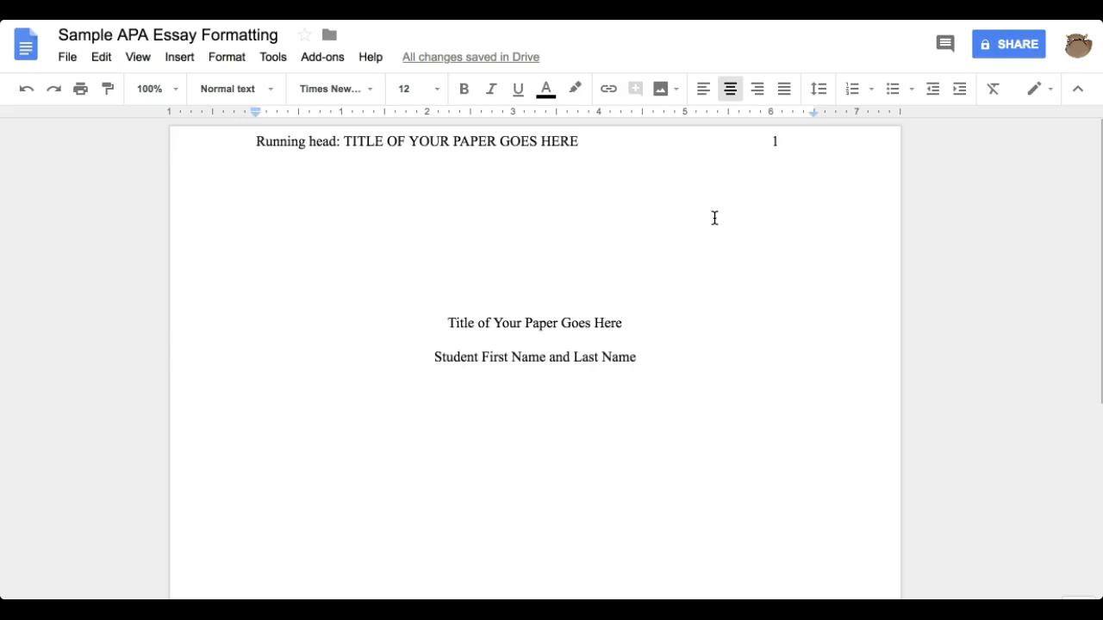
pyautogui.write('Knightdale Hi')
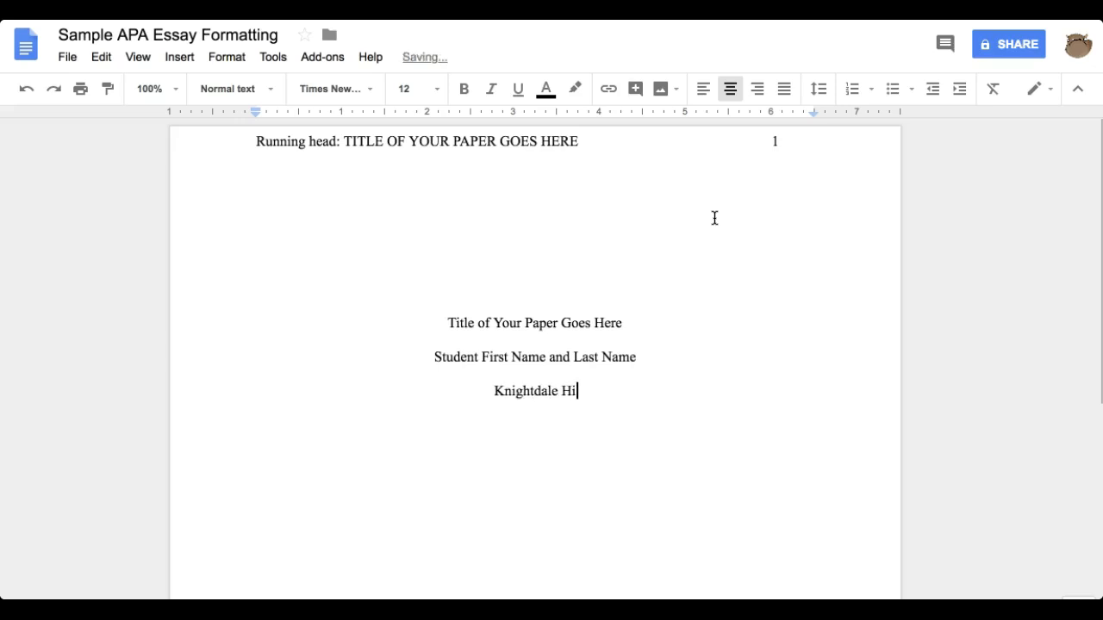
pyautogui.write('gh School of Co')
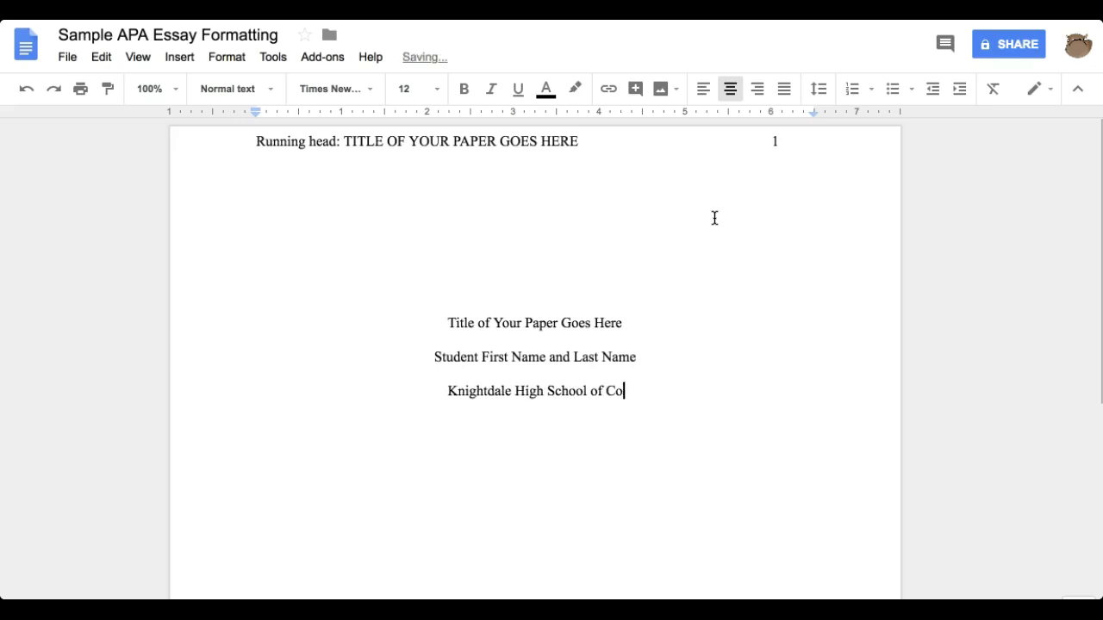
pyautogui.write('llaborative Design')
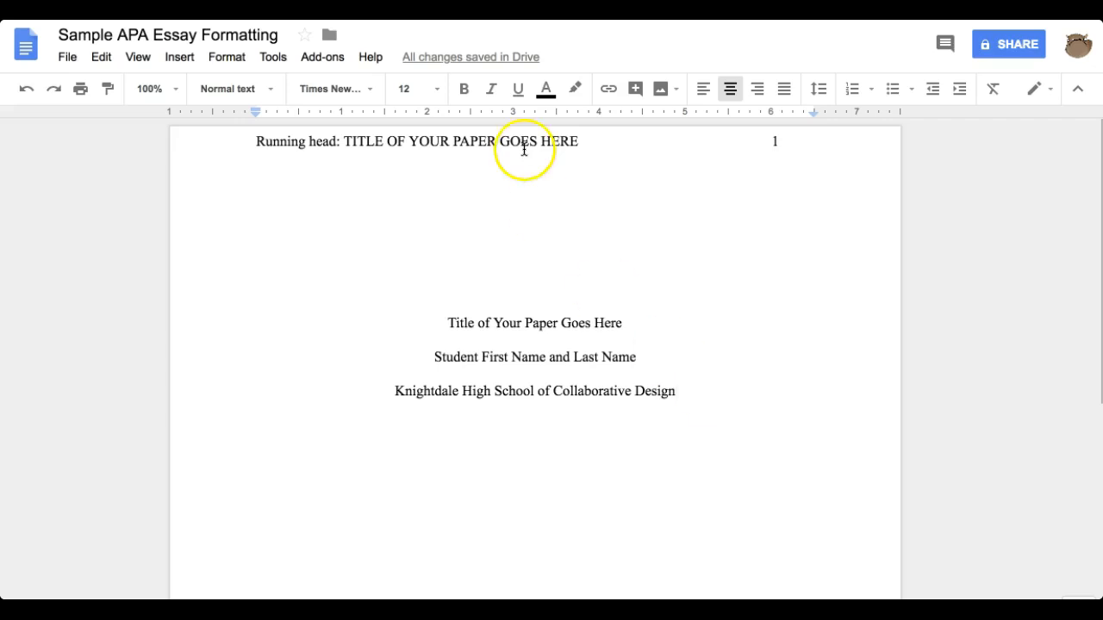
# - Insert a page break after the school name line to start the second page
pyautogui.click(193, 59)
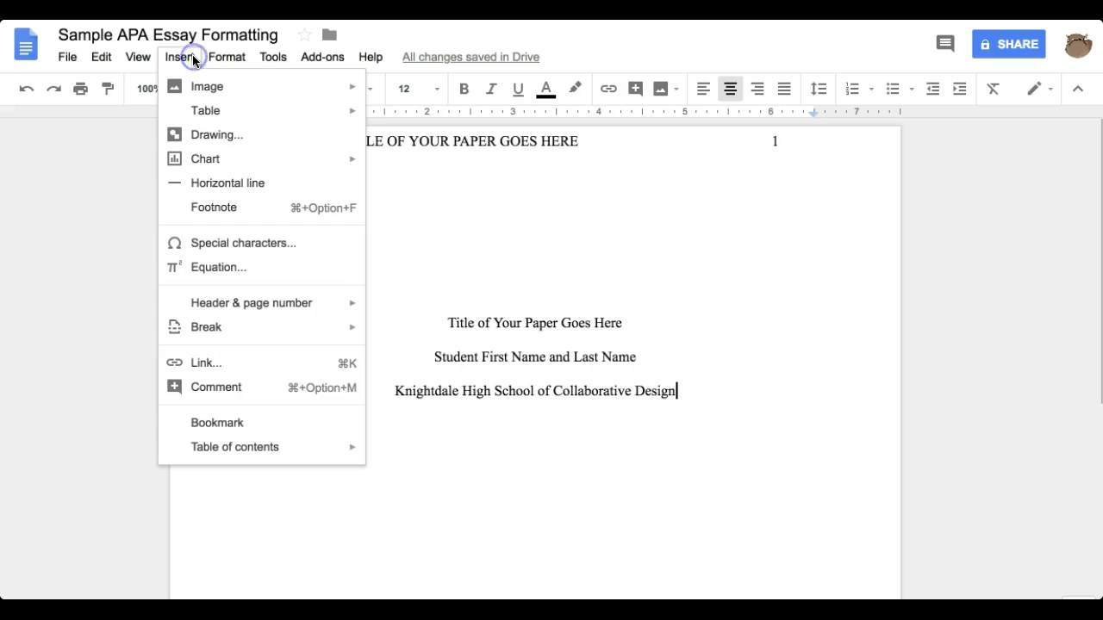
pyautogui.moveTo(211, 325)
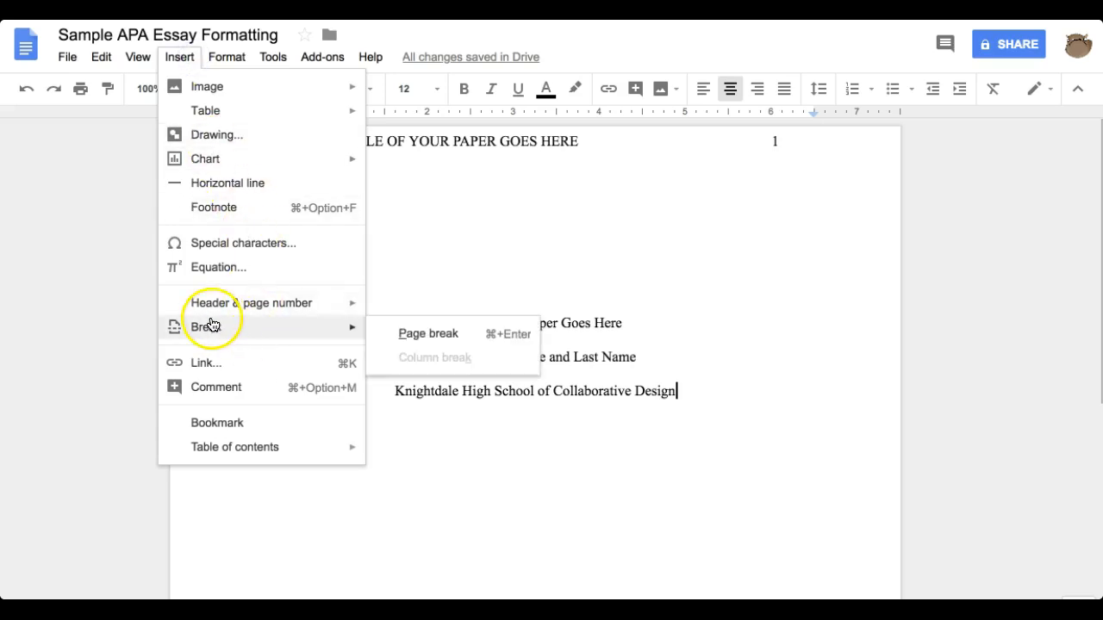
pyautogui.click(411, 341)
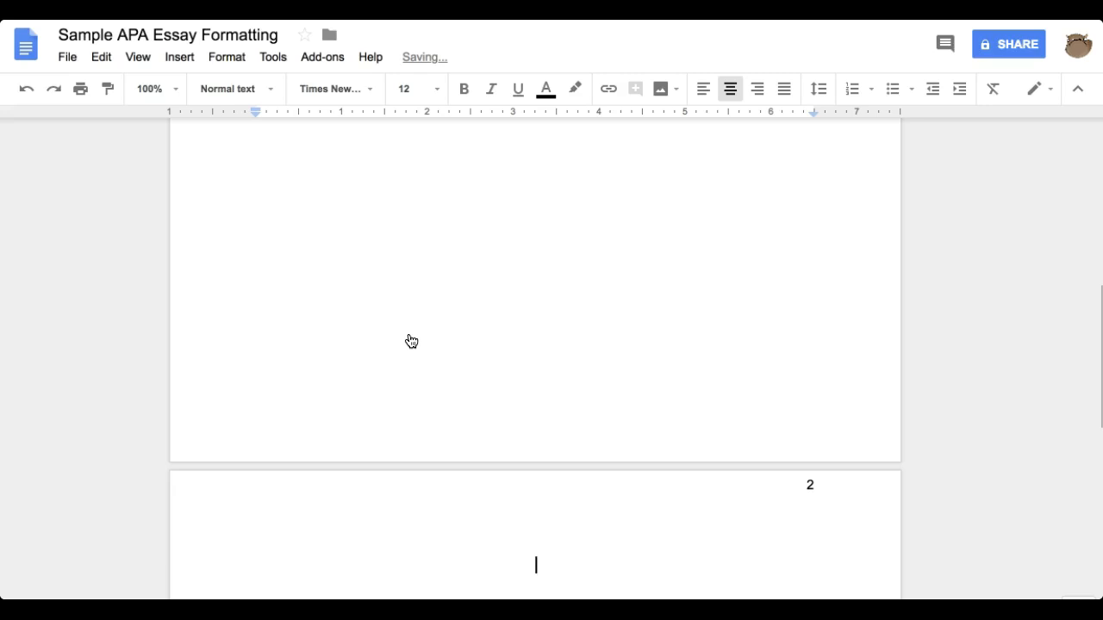
# - Compare the title page's header with the second page's header and check the different first page header/footer option
pyautogui.click(491, 227)
pyautogui.scroll(7, 491, 226)
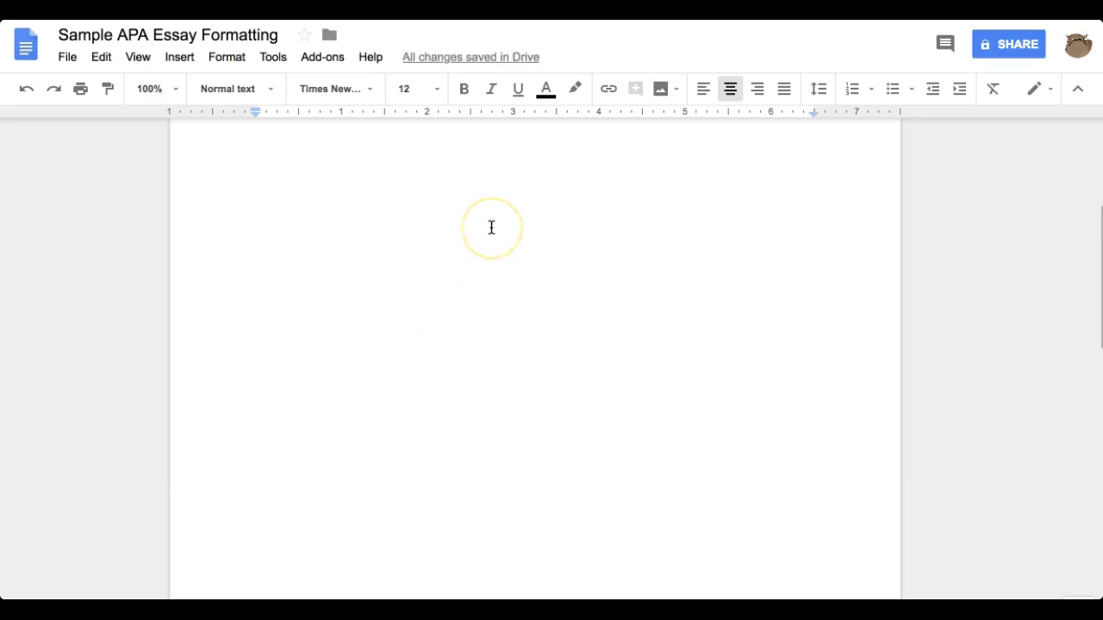
pyautogui.click(498, 372)
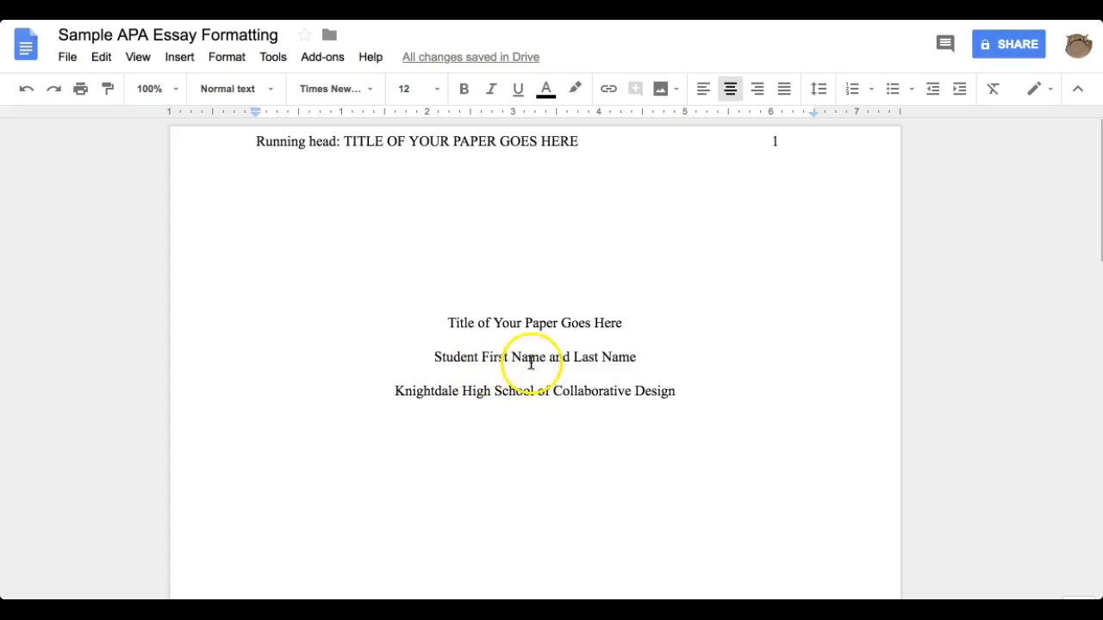
pyautogui.scroll(-8, 492, 492)
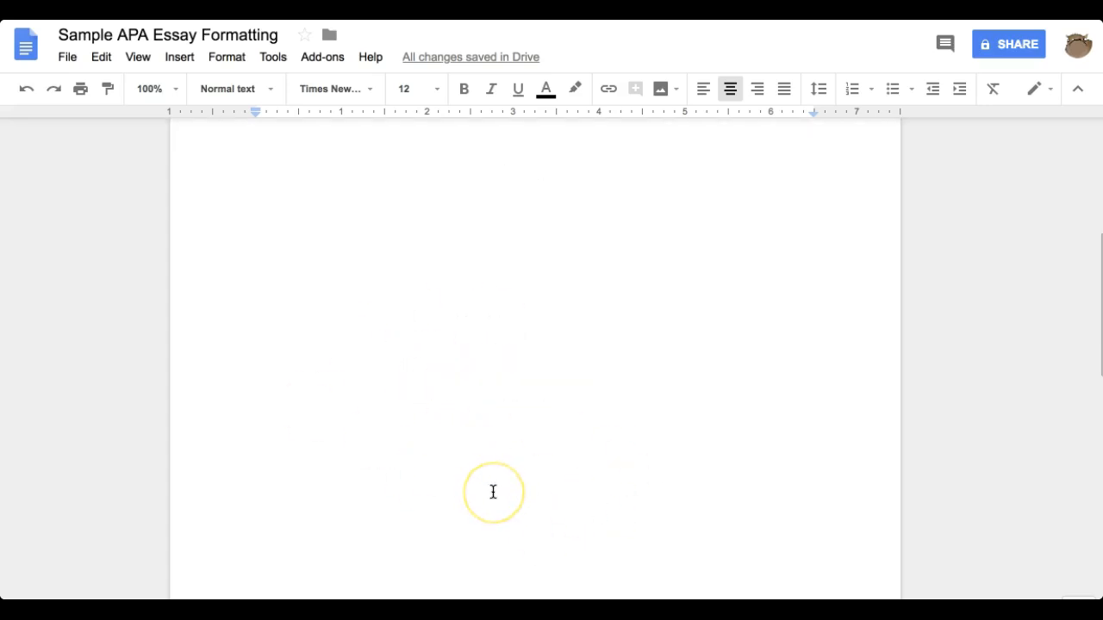
pyautogui.click(566, 470)
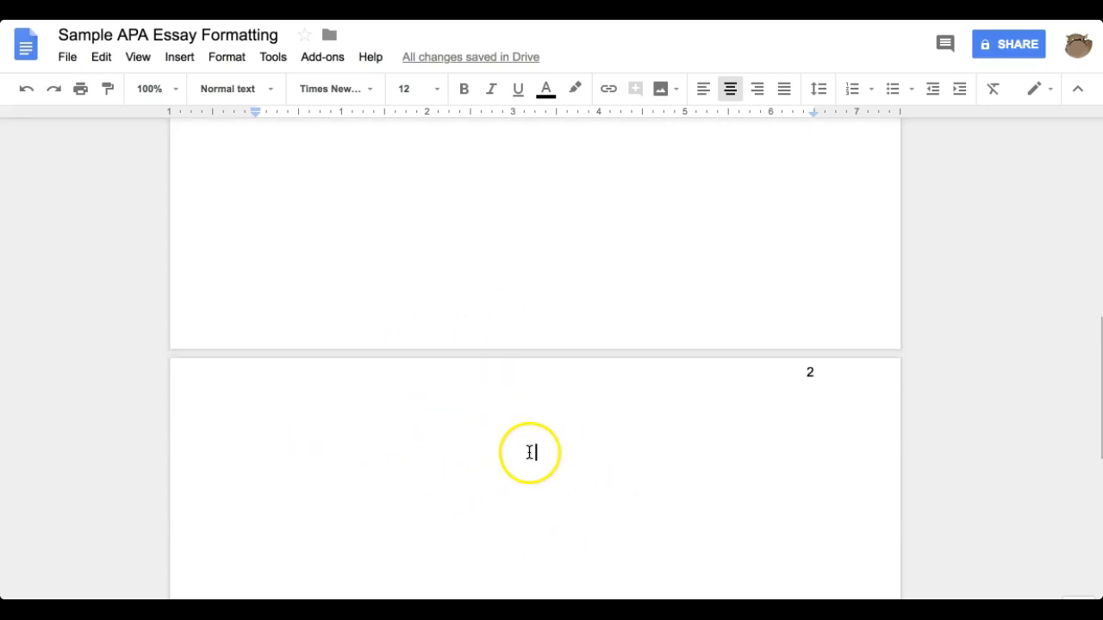
pyautogui.scroll(4, 561, 273)
pyautogui.scroll(3, 561, 273)
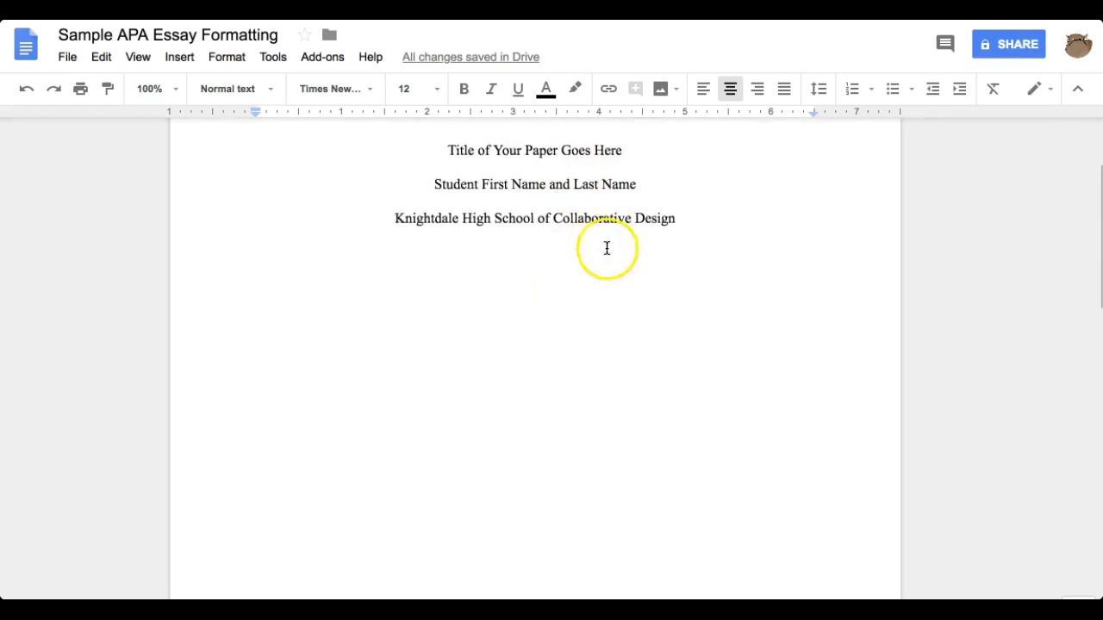
pyautogui.scroll(-6, 638, 372)
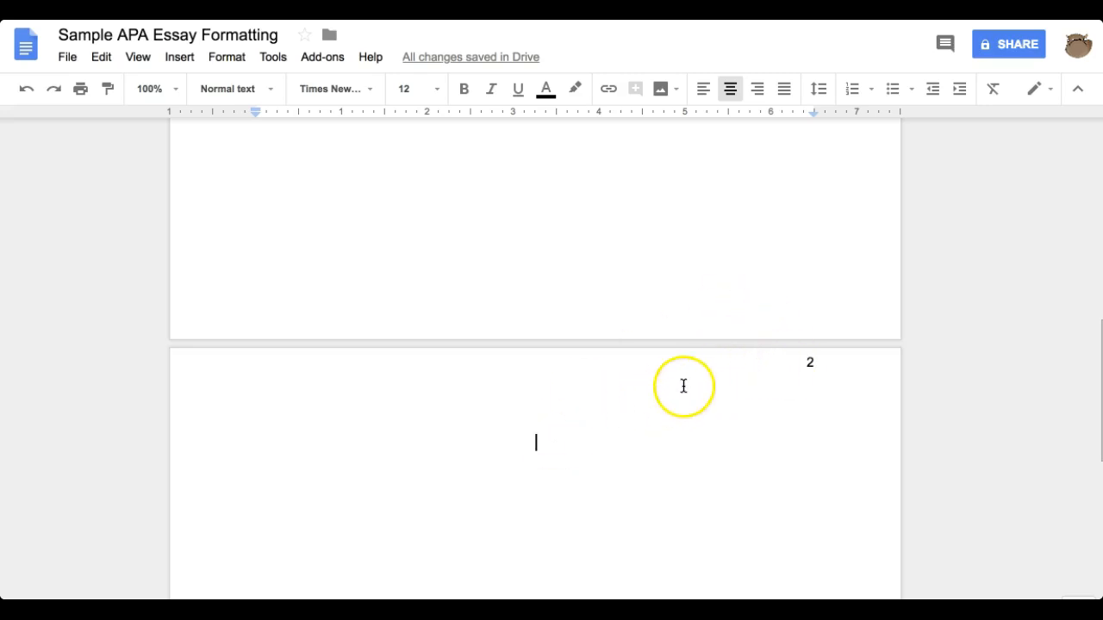
pyautogui.click(754, 372)
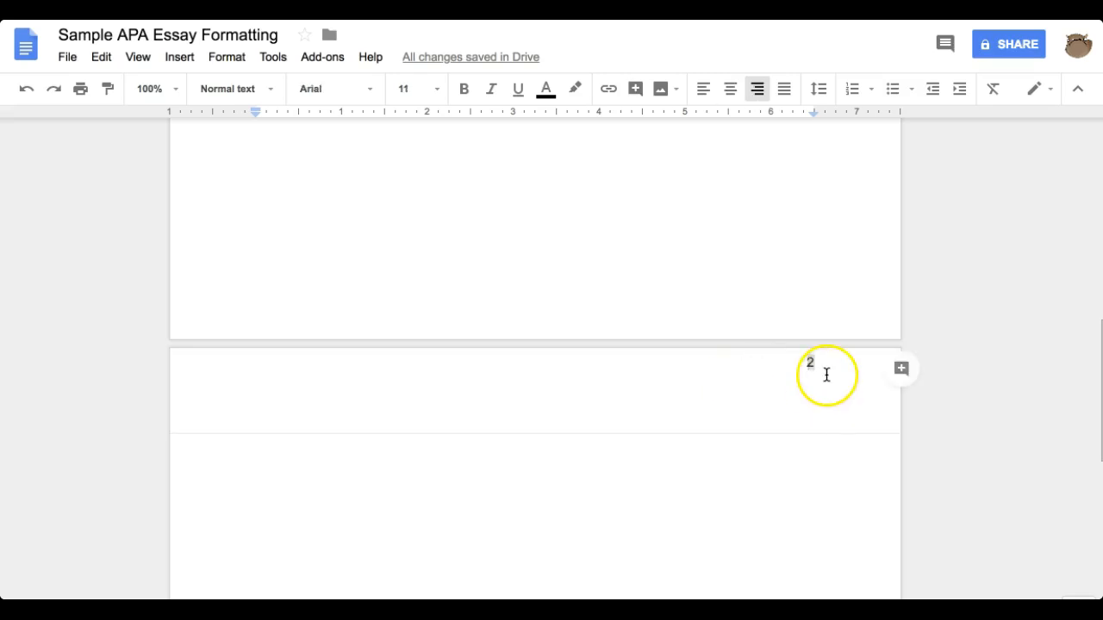
pyautogui.scroll(8, 825, 370)
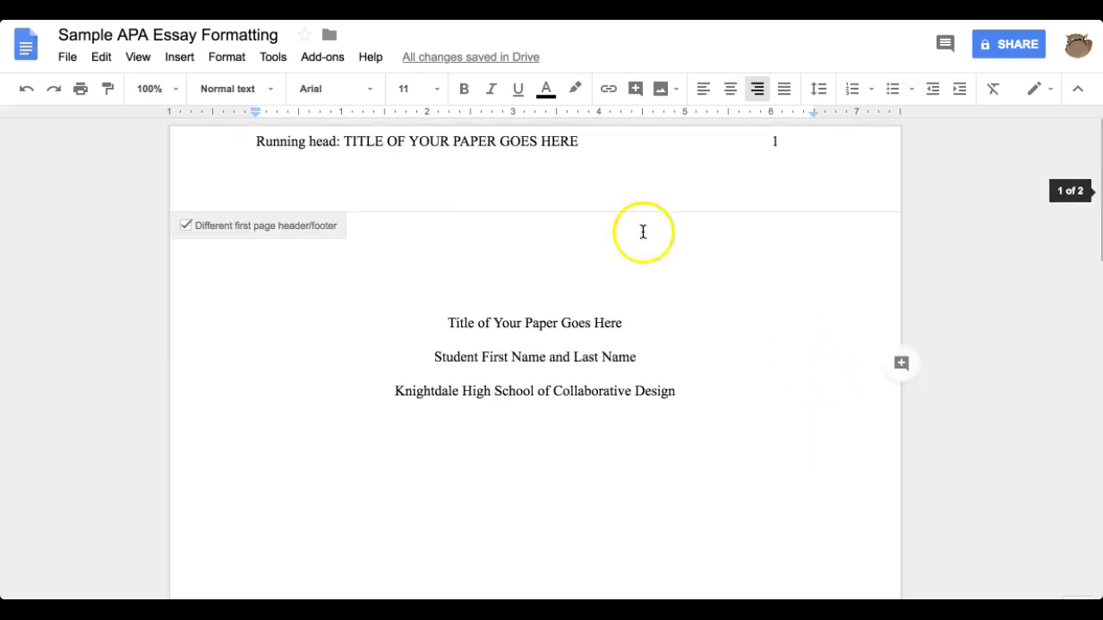
pyautogui.click(186, 226)
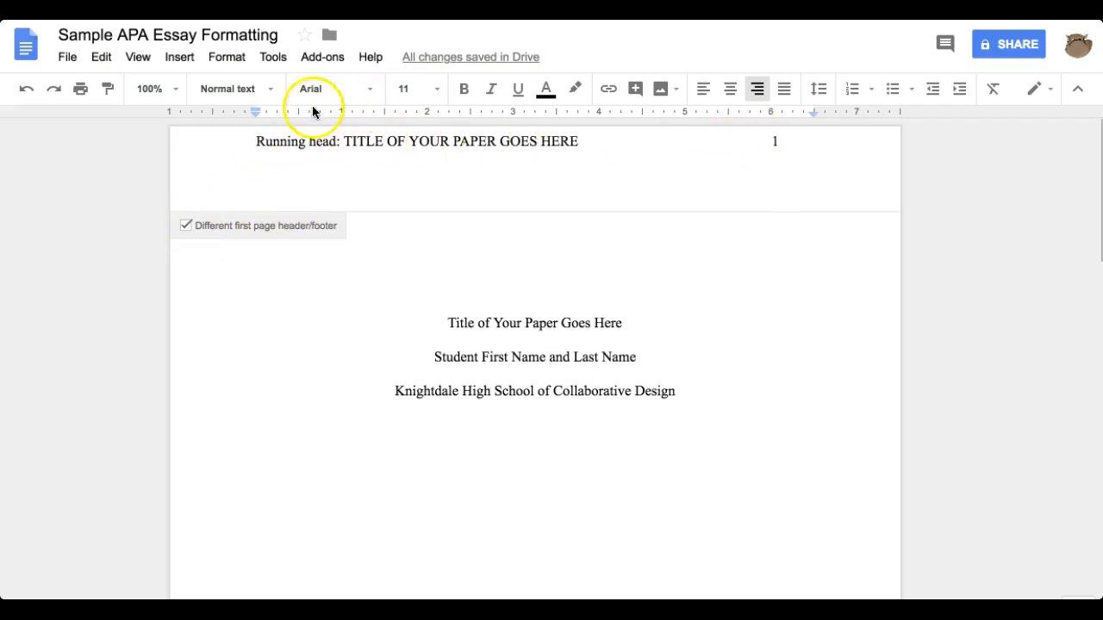
pyautogui.scroll(-7, 537, 286)
pyautogui.scroll(-1, 539, 287)
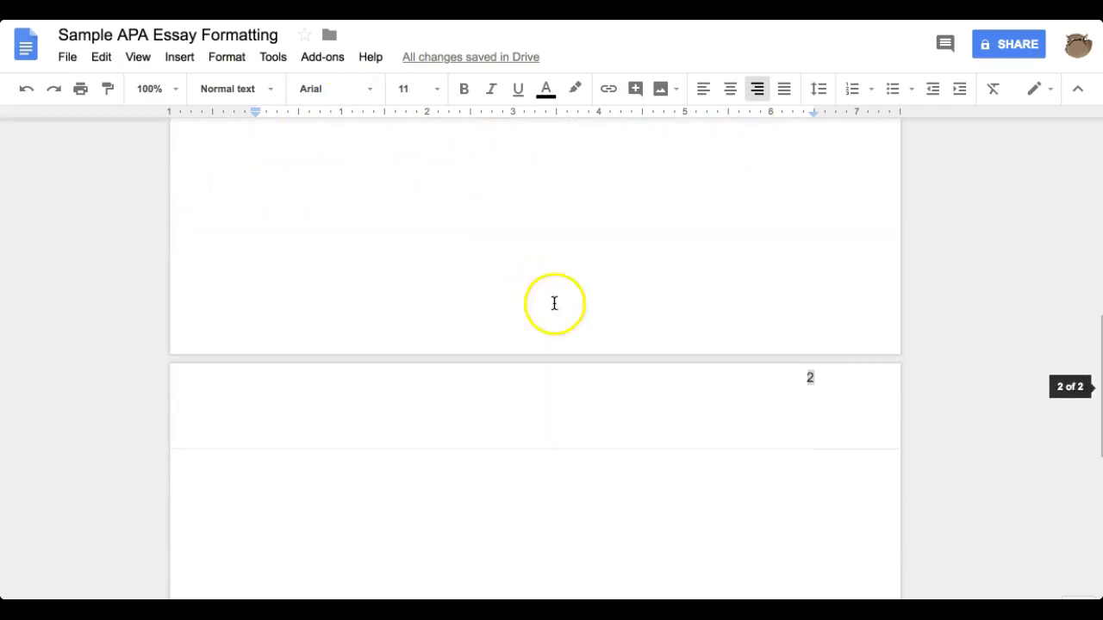
# - Left-align the second page's header and enter "TITLE OF YOUR ESSAY GOES HERE" before the page number
pyautogui.click(591, 387)
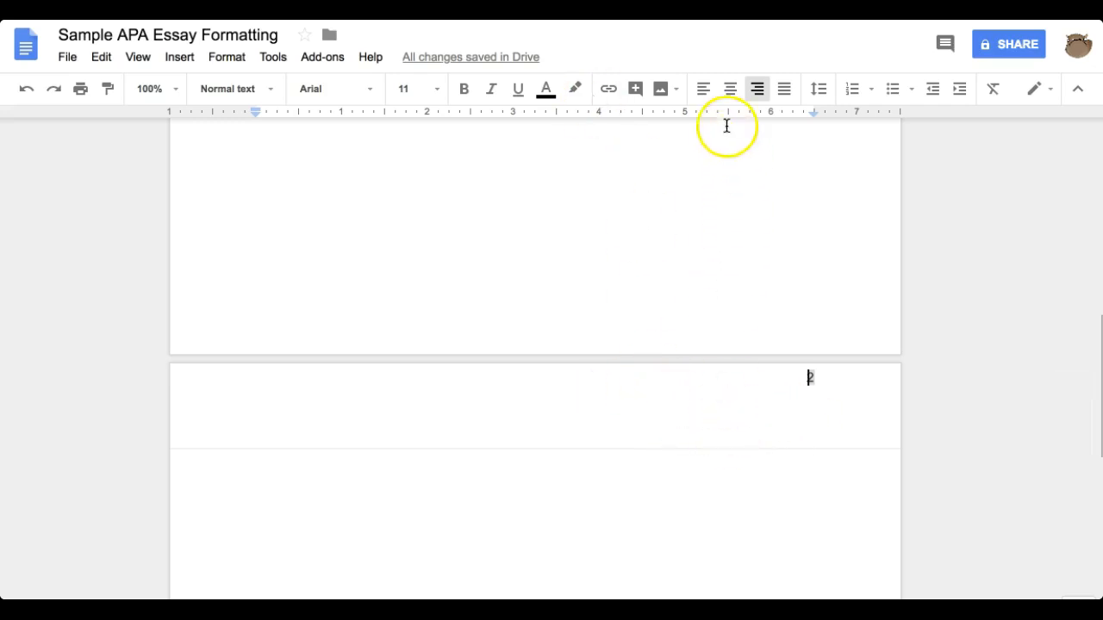
pyautogui.scroll(8, 601, 313)
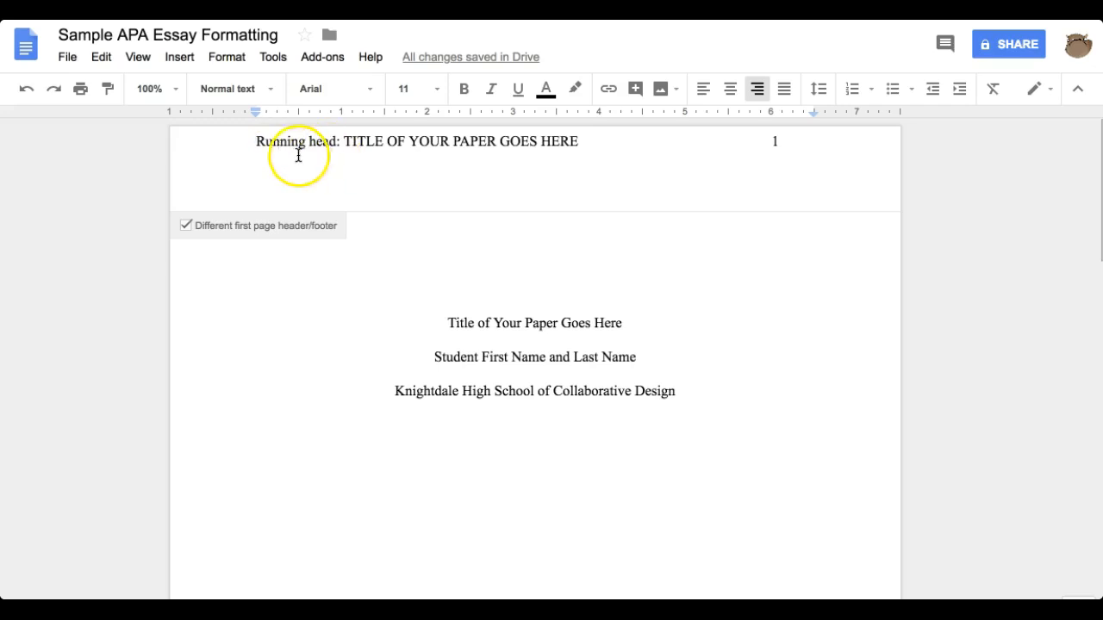
pyautogui.scroll(-5, 598, 467)
pyautogui.scroll(-4, 598, 467)
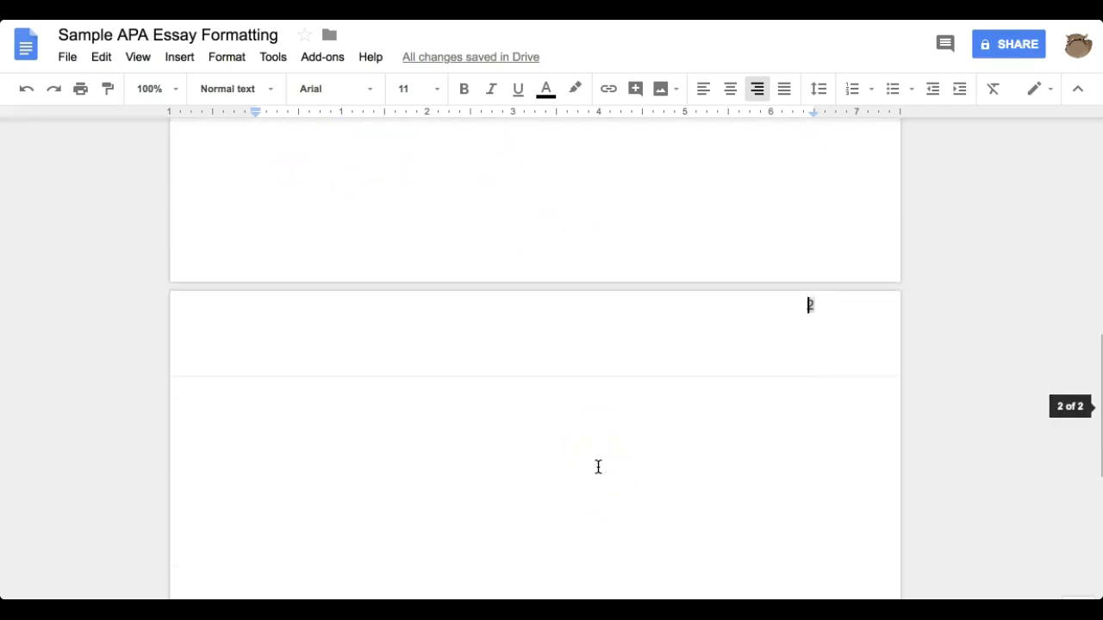
pyautogui.click(703, 91)
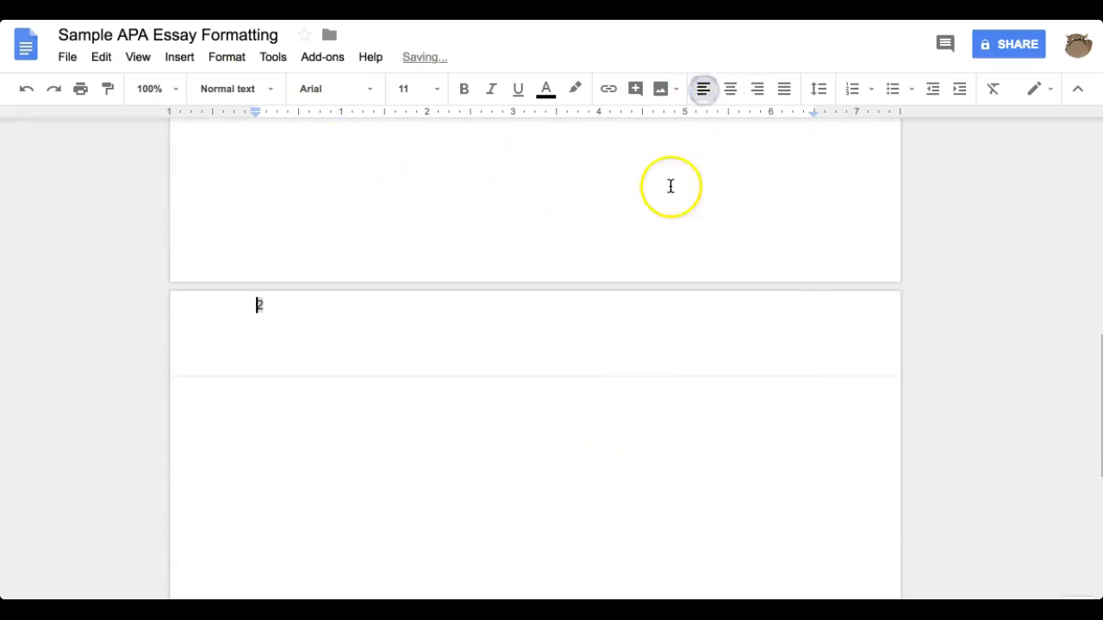
pyautogui.write('TITLE OF Y')
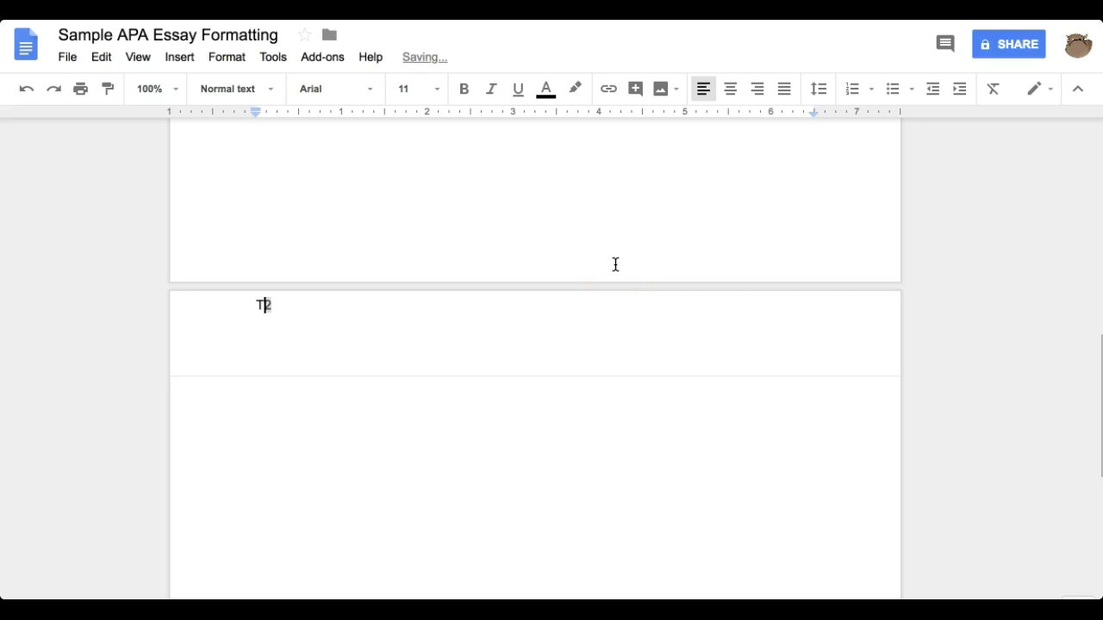
pyautogui.write('OUR ESSAY GOES HERE')
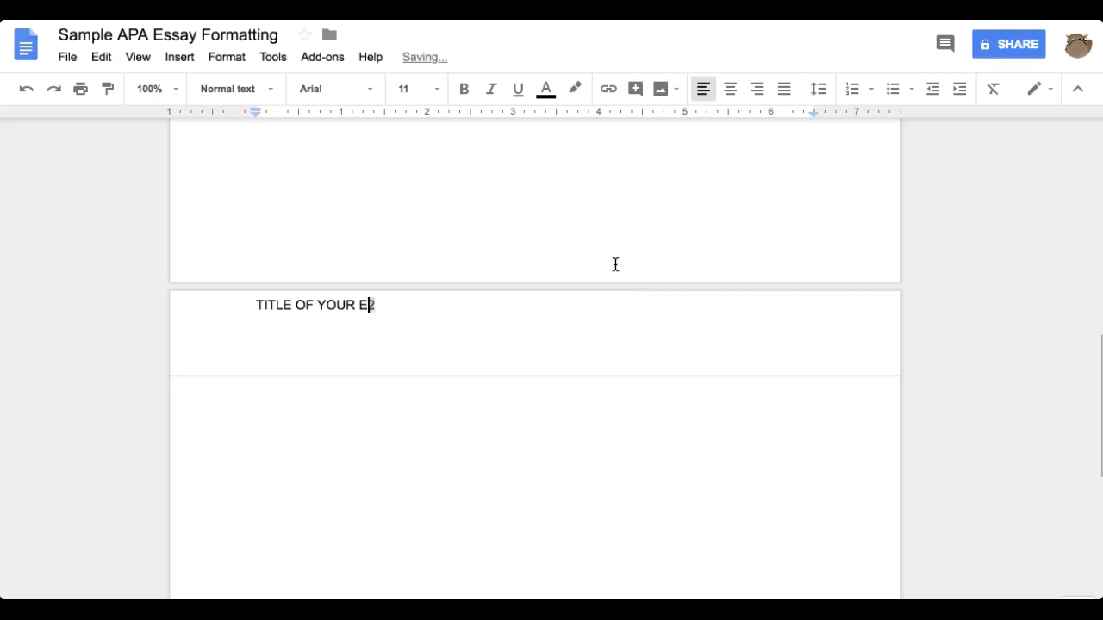
# - Tab the page number over to near the right margin on the second page's header line
pyautogui.press('Tab')
pyautogui.press('Tab')
pyautogui.press('Tab')
pyautogui.press('Tab')
pyautogui.press('Tab')
pyautogui.press('Tab')
pyautogui.press('Tab')
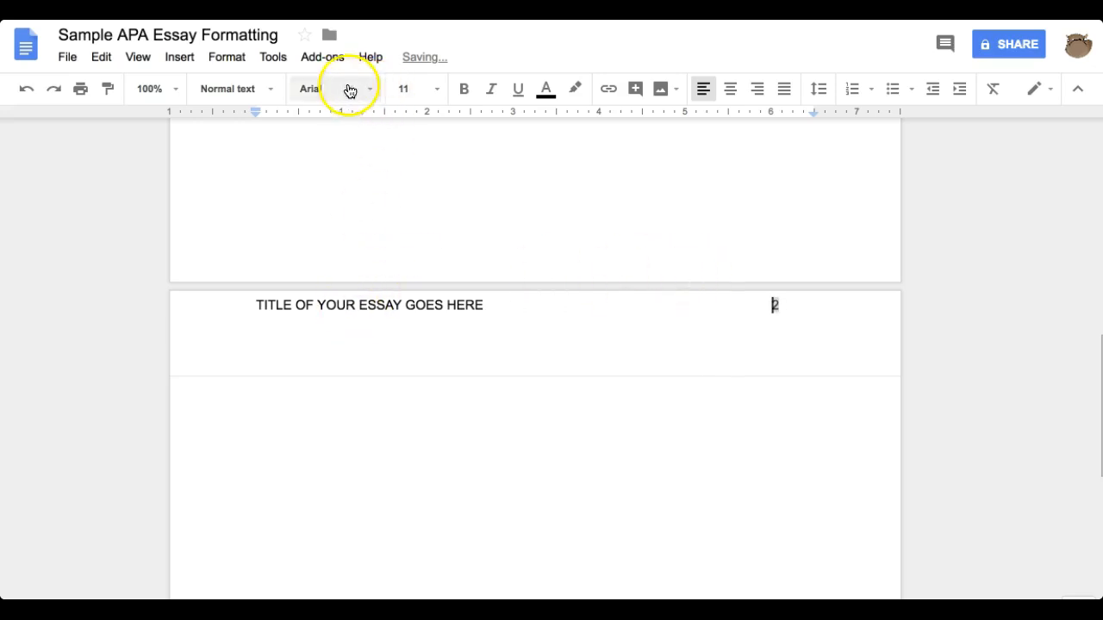
# - Set the whole second-page header line, including the page number, to Times New Roman, size 12
pyautogui.doubleClick(345, 303)
pyautogui.tripleClick(346, 303)
pyautogui.click(338, 87)
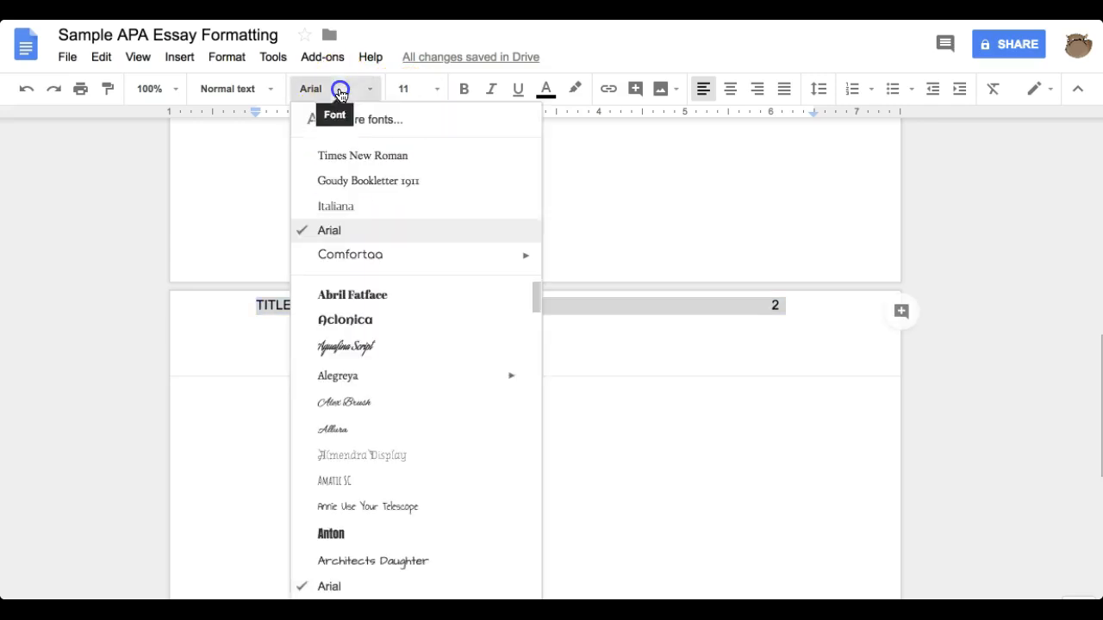
pyautogui.click(363, 156)
pyautogui.click(417, 89)
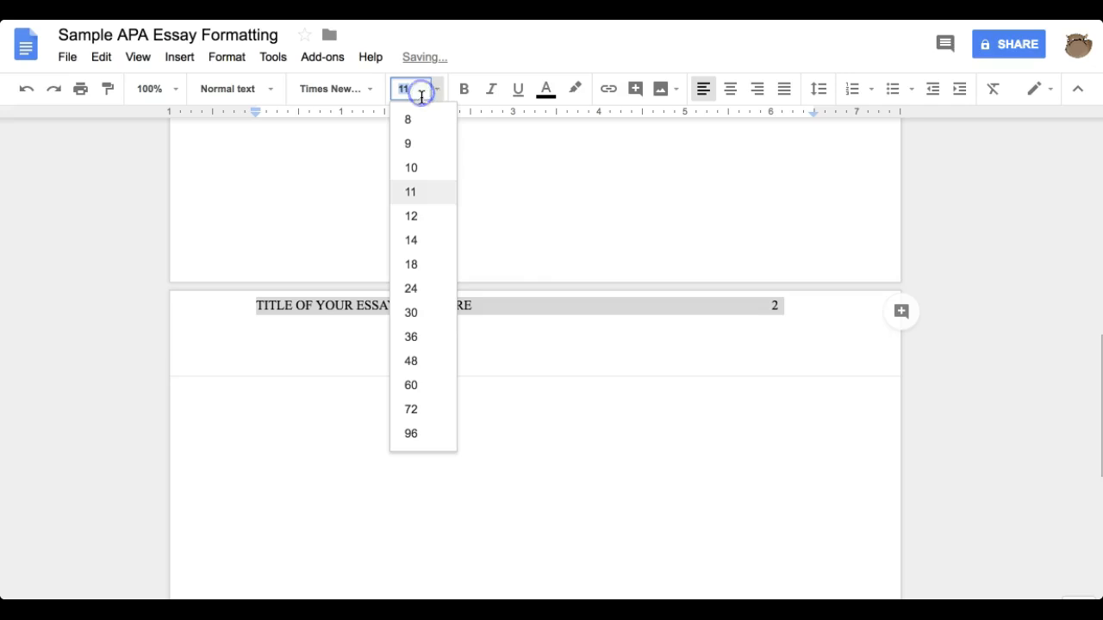
pyautogui.click(418, 216)
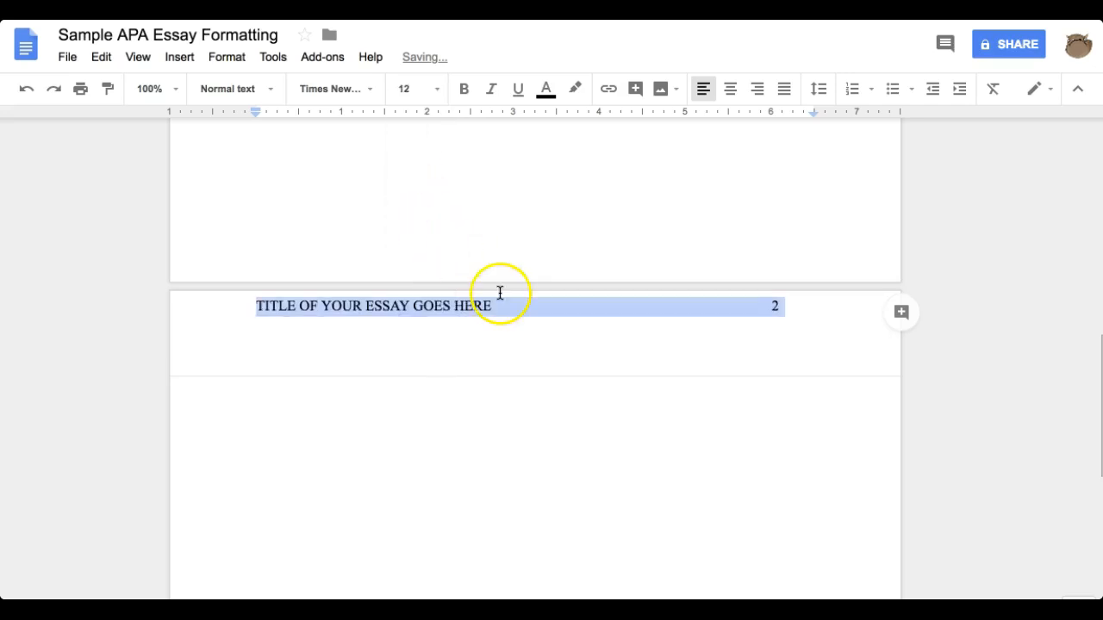
pyautogui.click(515, 337)
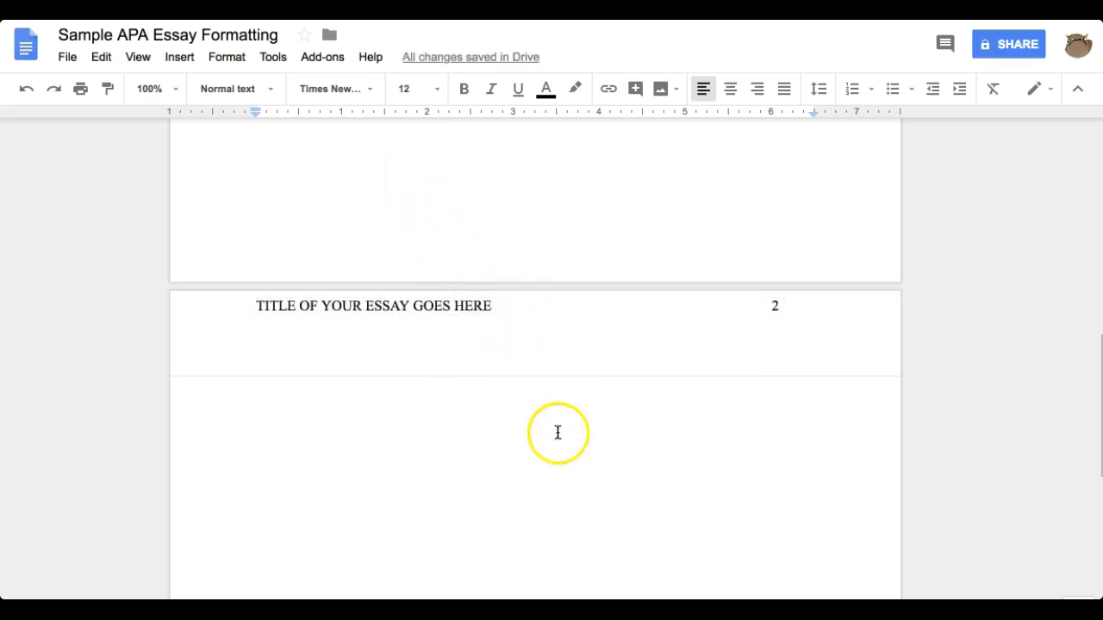
# - Return to the body of the second page and set its alignment to left
pyautogui.click(515, 423)
pyautogui.hotkey('ctrl', 'shift', 'e')
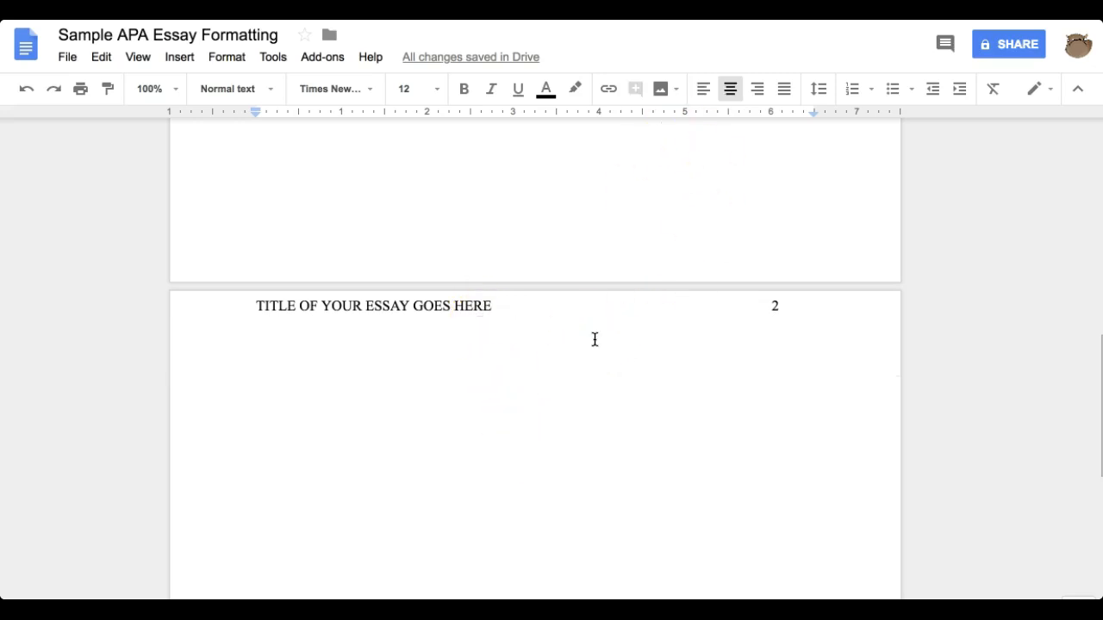
pyautogui.click(703, 93)
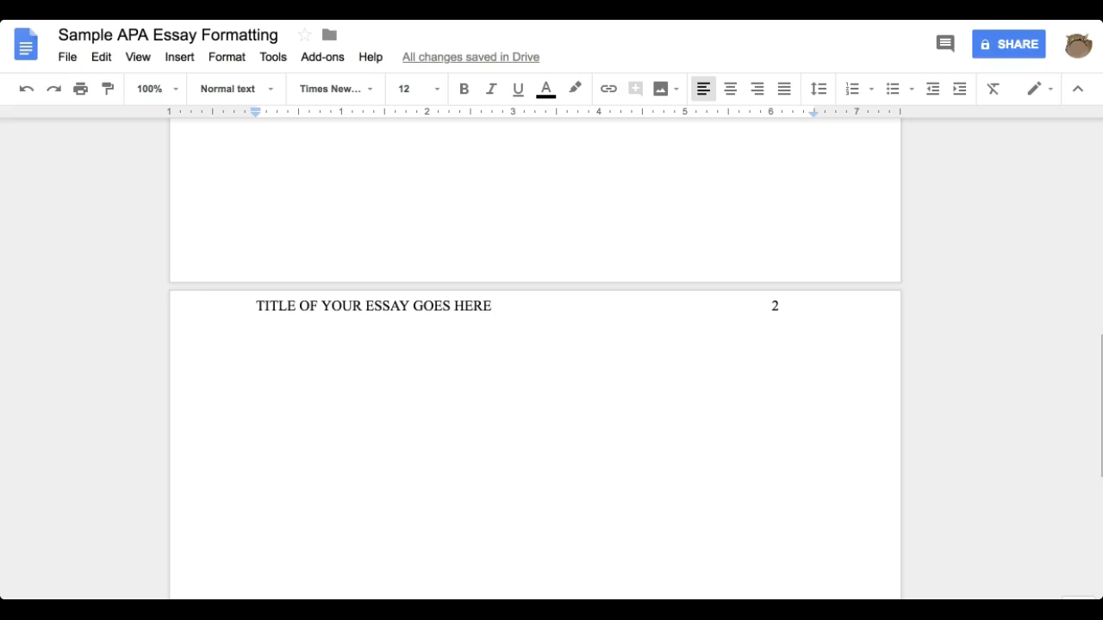
# - Enter a bold "Introduction" heading on the first body line of the second page
pyautogui.click(414, 448)
pyautogui.click(278, 388)
pyautogui.click(338, 443)
pyautogui.click(331, 381)
pyautogui.hotkey('ctrl', 'b')
pyautogui.write('Introduction')
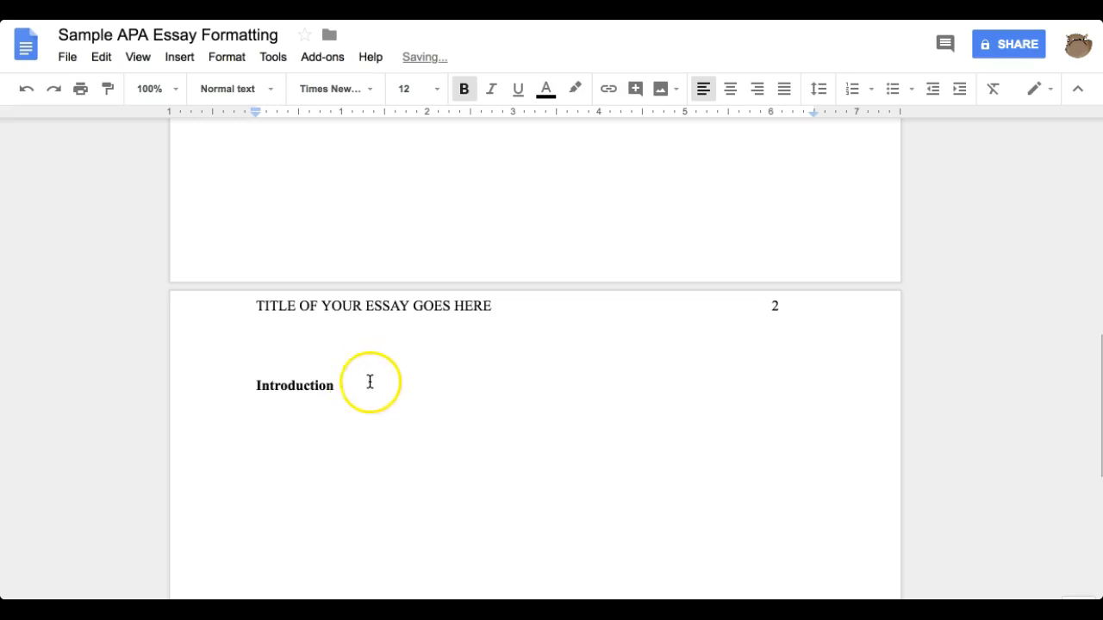
# - Turn off bold and delete the "Introduction" heading from the second page
pyautogui.moveTo(334, 385); pyautogui.dragTo(249, 376)
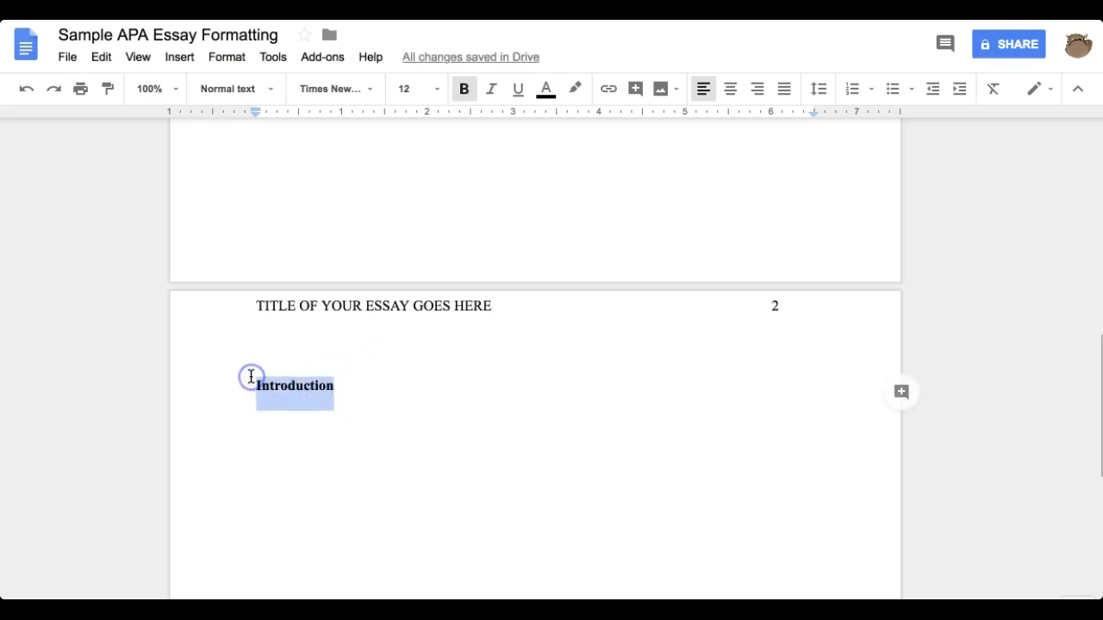
pyautogui.hotkey('ctrl', 'b')
pyautogui.press('BackSpace')
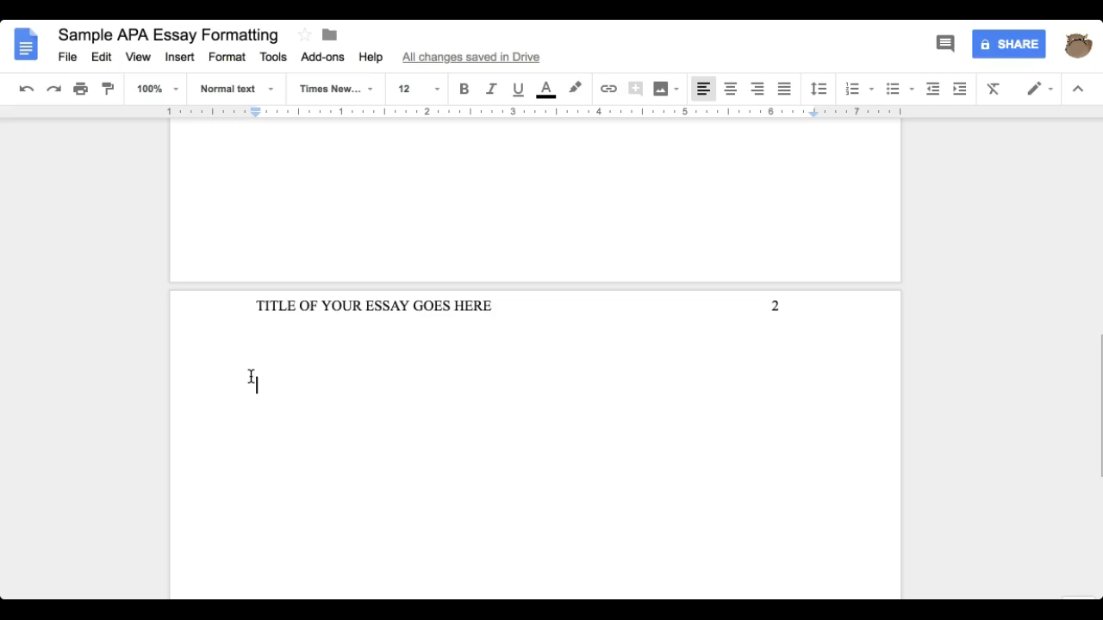
pyautogui.scroll(-1, 468, 507)
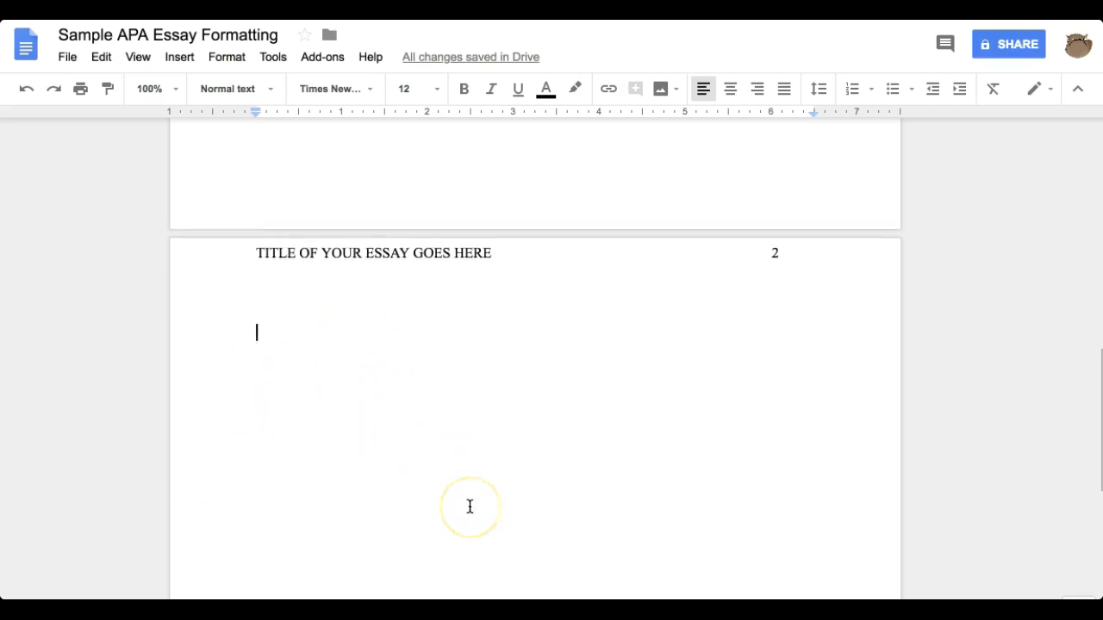
pyautogui.scroll(-1, 470, 507)
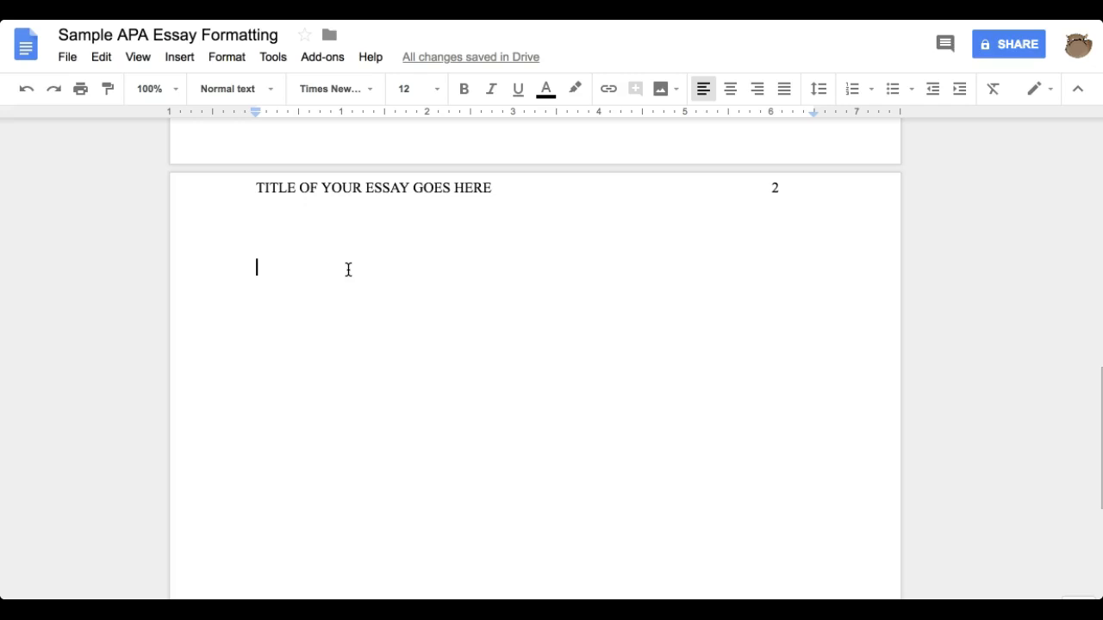
# - Start an indented first paragraph on the second page with "The body of your essay will start here with an awesome introduction."
pyautogui.press('Tab')
pyautogui.write('Th')
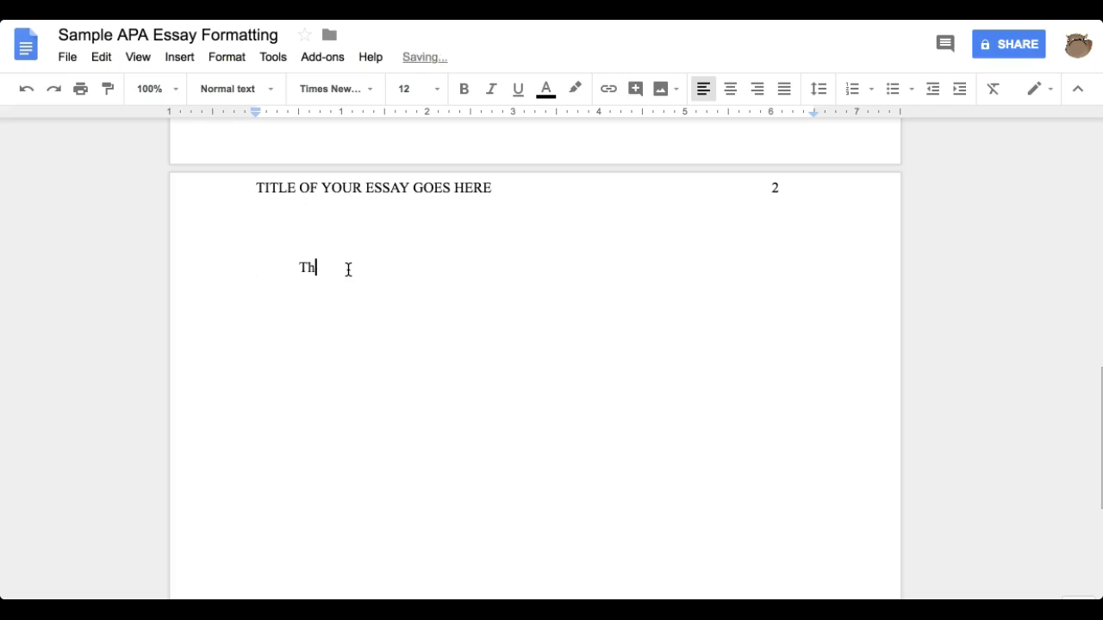
pyautogui.write('e body of your essay wil')
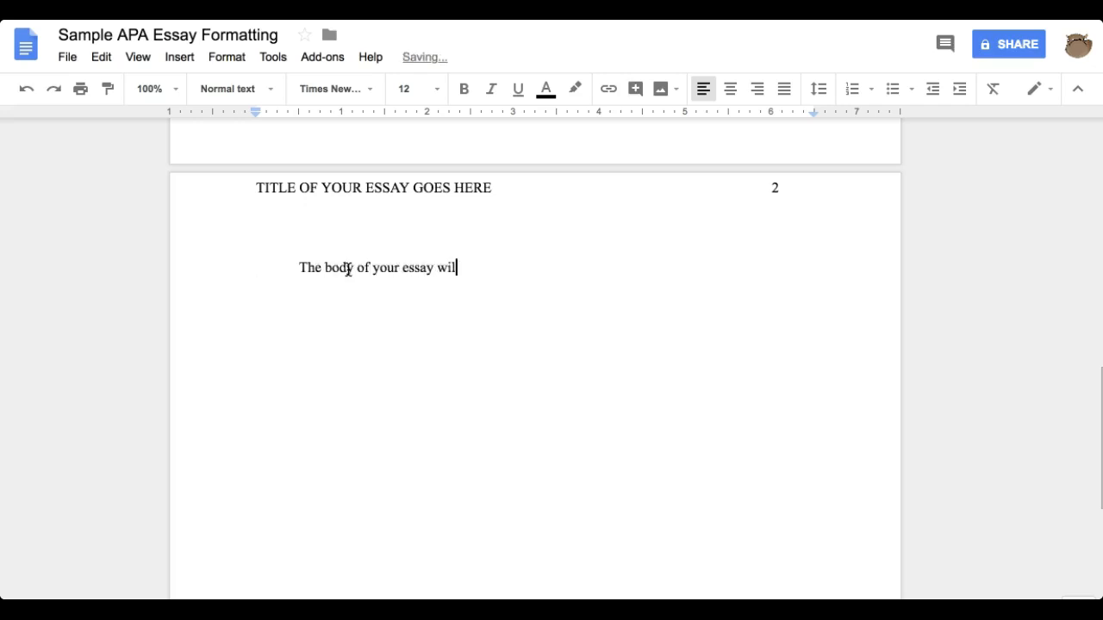
pyautogui.write('l start here with an awesome introduction.')
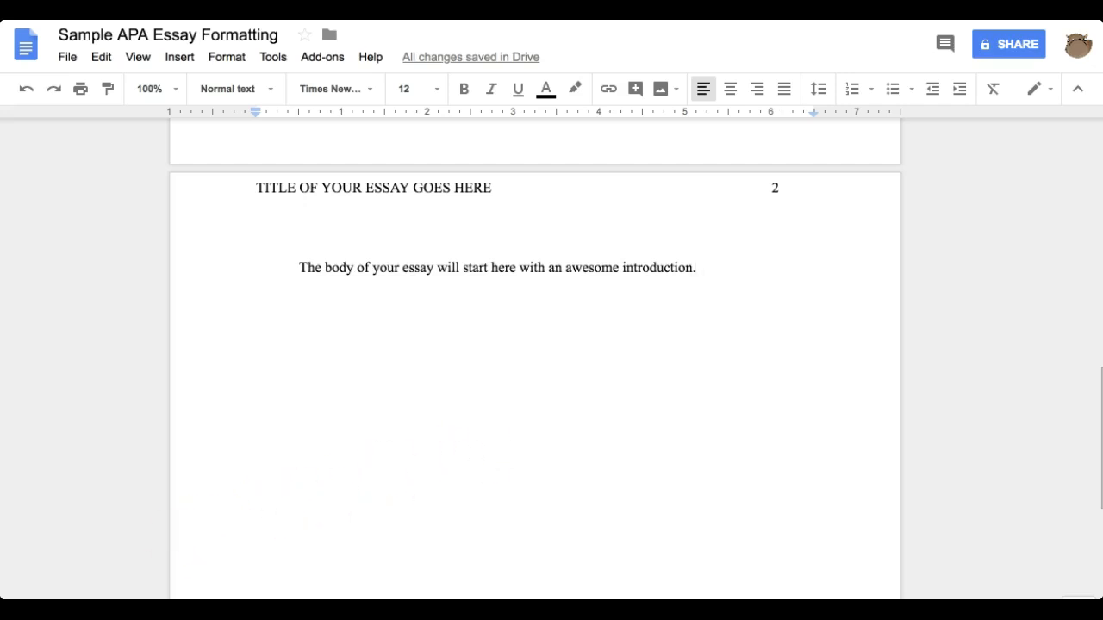
# - Complete the introduction with background, context, limitations and thesis guidance, and start an indented paragraph with "Then, you are ready for your first body paragraph."
pyautogui.write('First, include some background information about your topic so that your audience has a good idea of the general overview of your topic. Then, include the context. Tell your audience why this topic is so important. Afterwards, mention any limitations that might apply to your topic. Finally, include your thesis so that your audience knows exactly what you will be discussing in your essay. Then, you are ready for your first body paragraph.')
pyautogui.click(601, 433)
pyautogui.scroll(-3, 557, 479)
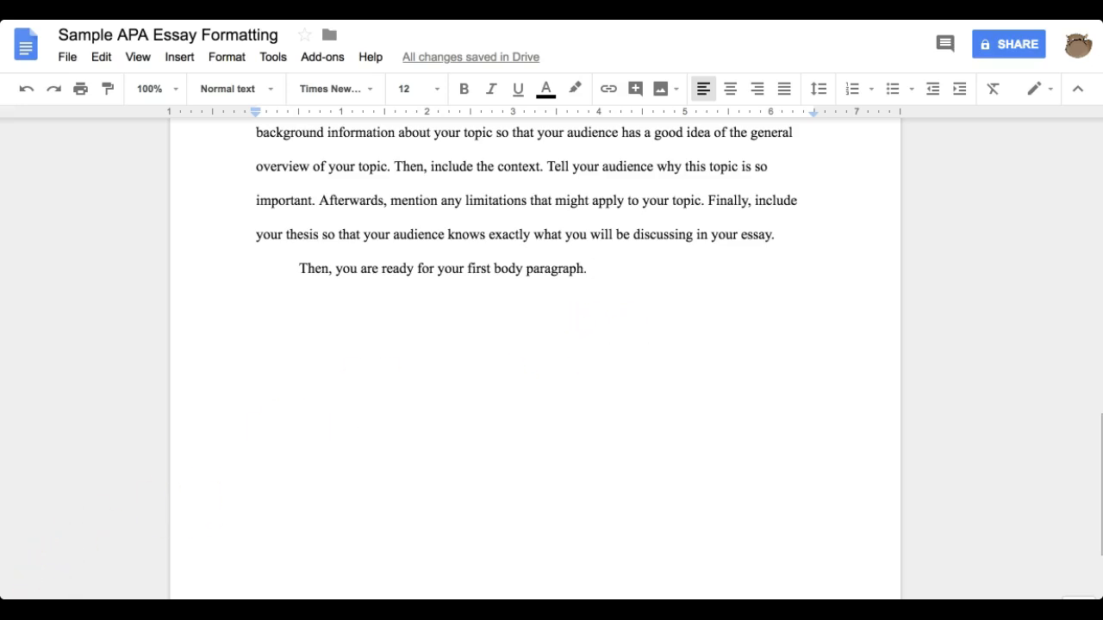
# - Add the quotation "Students at KHSCD are amazing, especially when conducting research" (p. 207) to the body paragraph, introduced with "According to", the author's surname and (2017)
pyautogui.write('According to Argent (2017), "Students at KHSCD are amazing, especially when conducting research" (p. 207).')
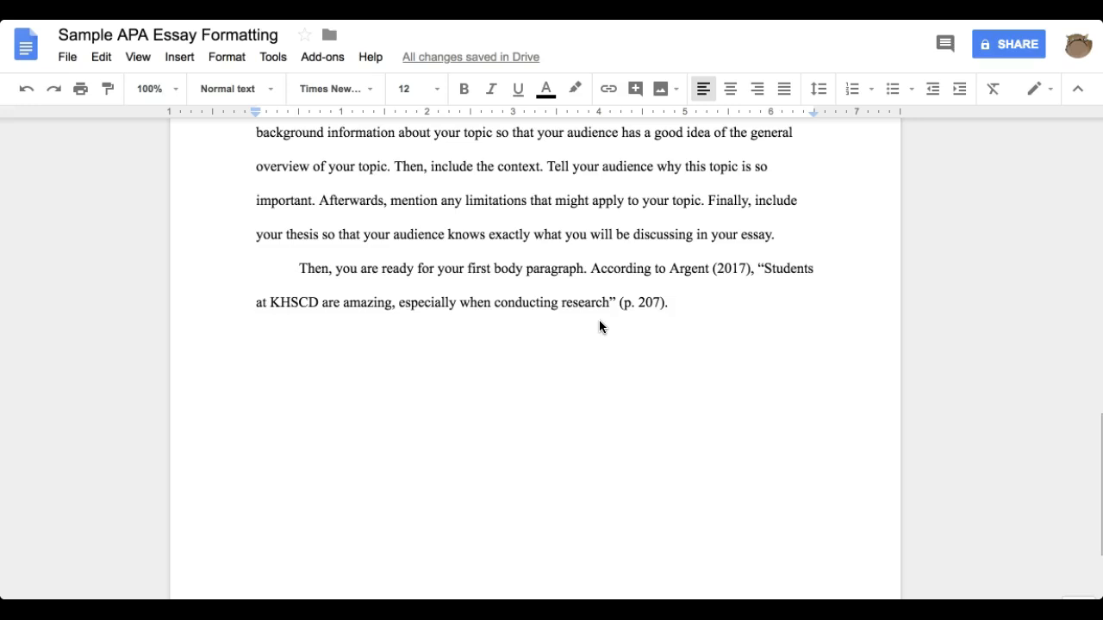
pyautogui.click(695, 272)
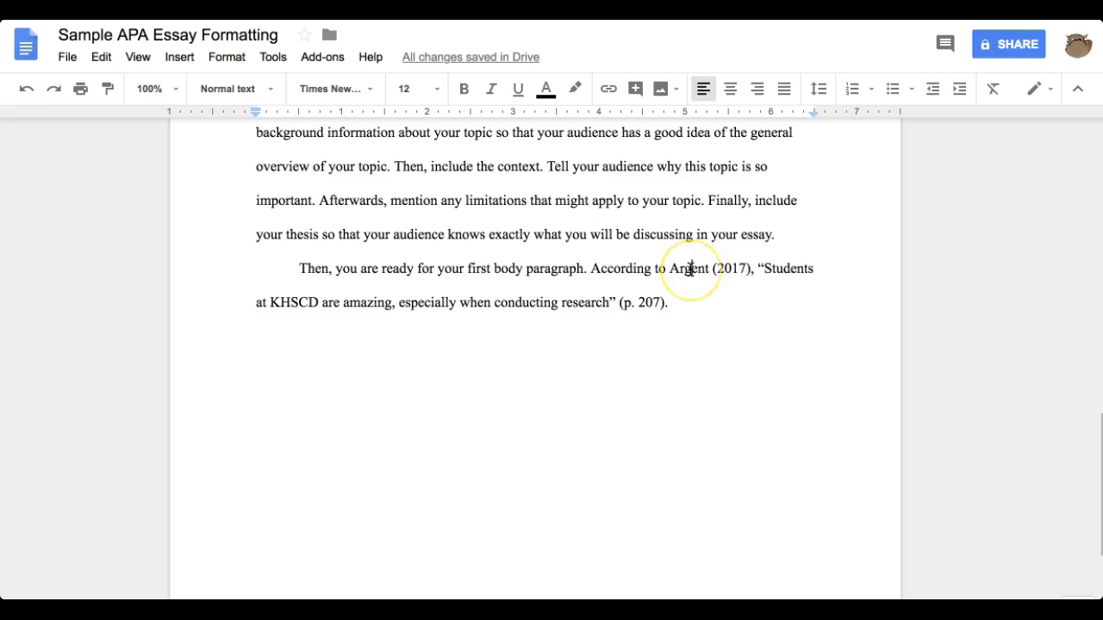
pyautogui.click(739, 270)
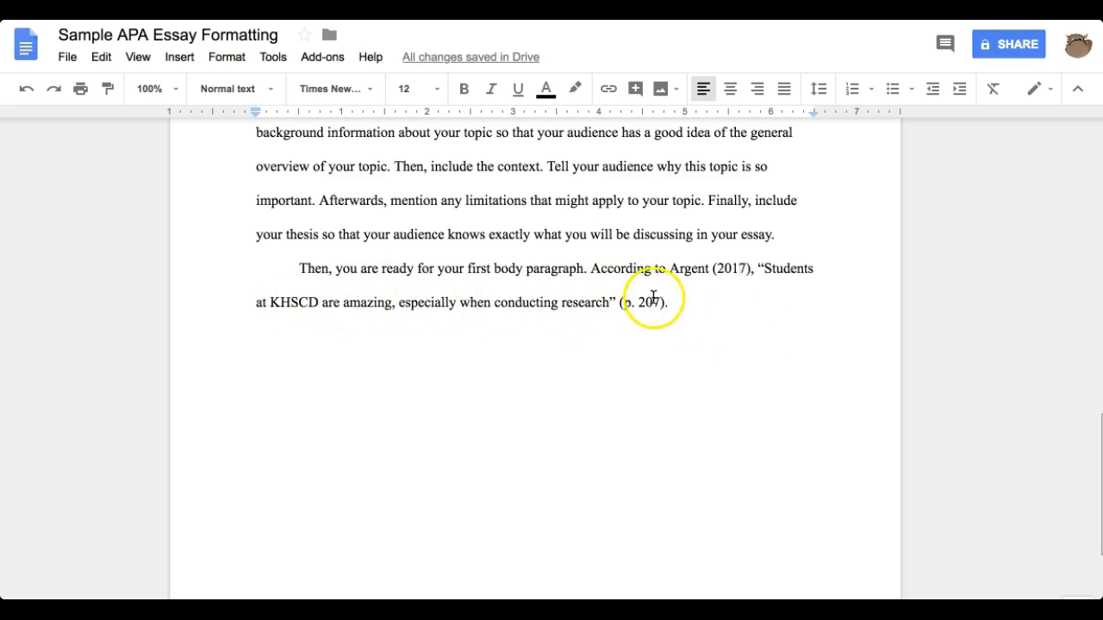
pyautogui.moveTo(662, 303); pyautogui.dragTo(625, 307)
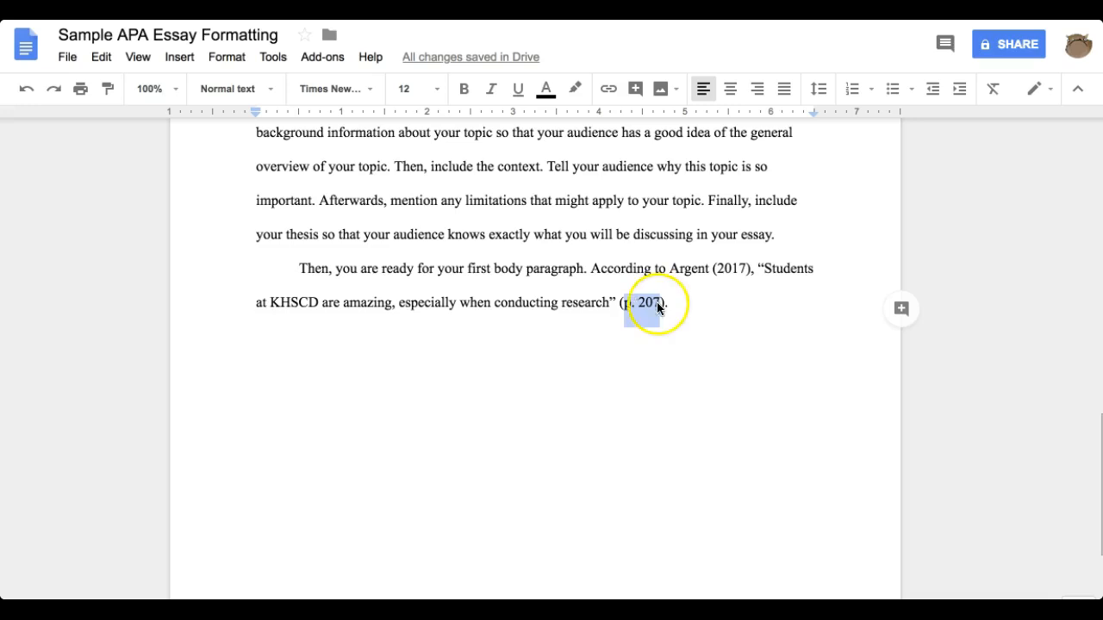
pyautogui.click(648, 303)
pyautogui.click(650, 307)
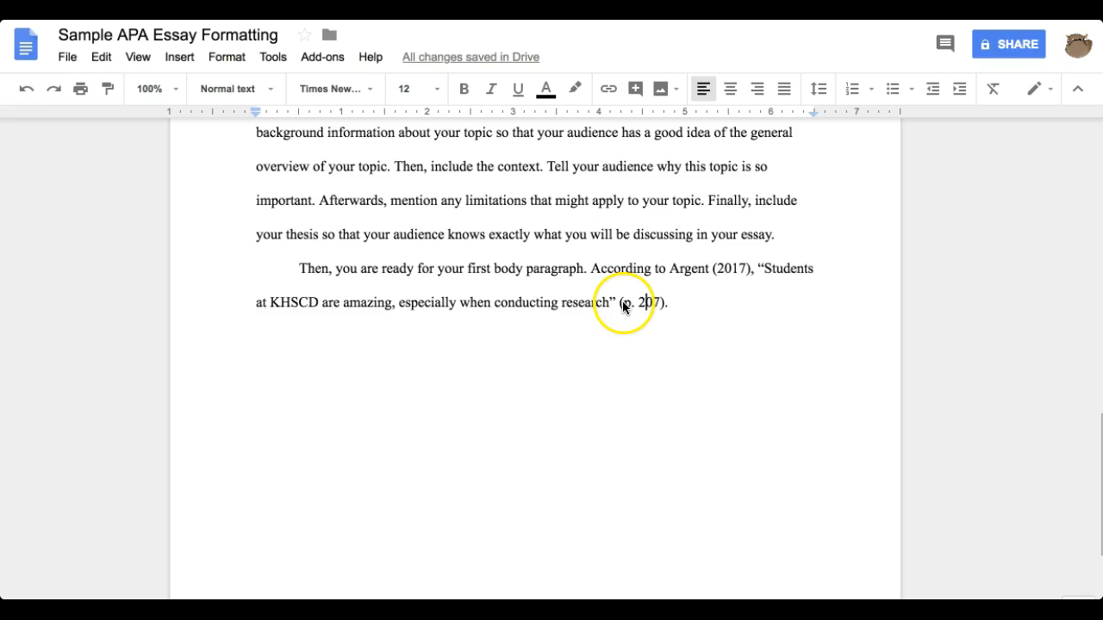
# - Append two cited quotations: "teachers have really embraced PBL and collaborative projects" (p. 207) and "Students are excelling at academics this year" (author, 2017, p. 2017)
pyautogui.click(664, 309)
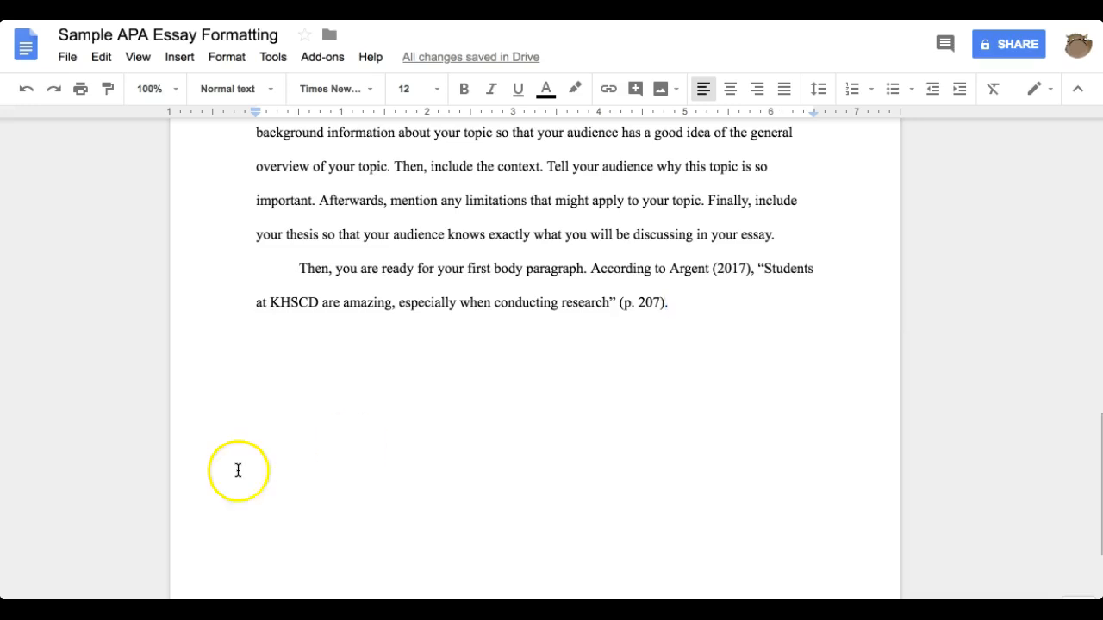
pyautogui.write('Argent (2017) found "teachers have really embraced PBL and collaborative projects" (p. 207); what implications does this have for the future of the school? He stated, "Students are excelling at academics this year" (Argent, 2017, p. 2017), but he did not offer any further explanation.')
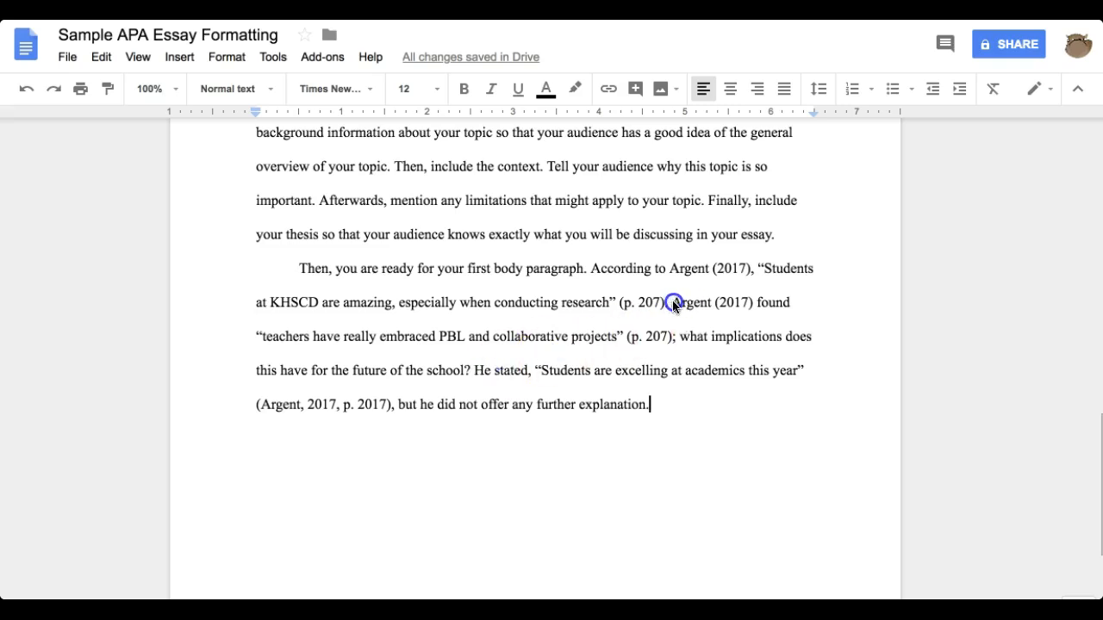
# - Examine the second quoted sentence's citation parts: author, year in parentheses, quoted words and page number before the semicolon
pyautogui.moveTo(671, 302); pyautogui.dragTo(472, 366)
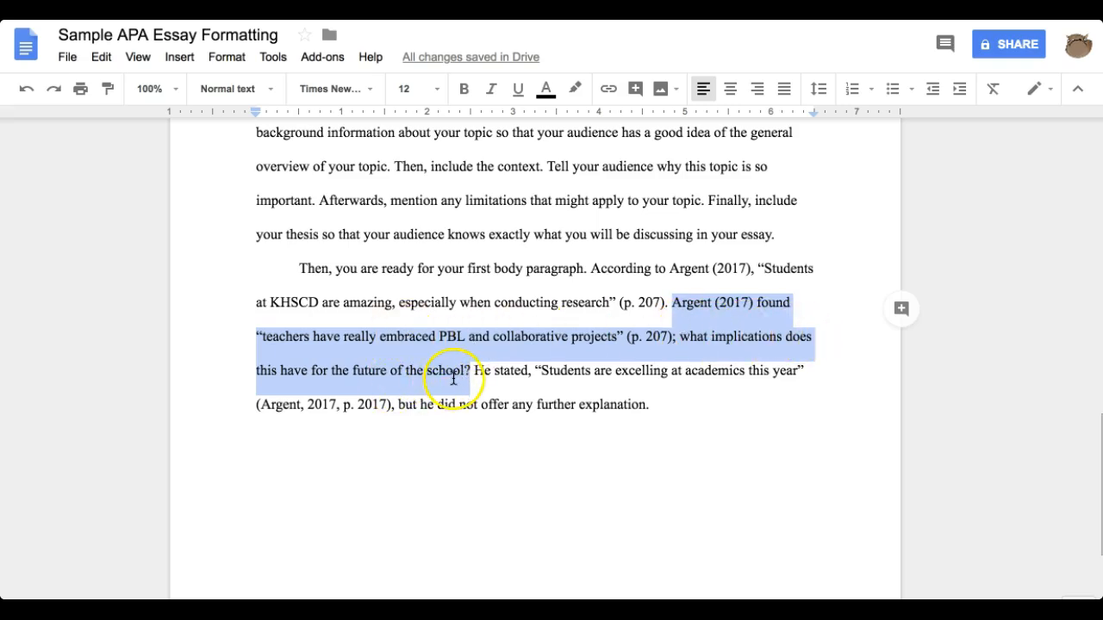
pyautogui.click(687, 302)
pyautogui.click(694, 304)
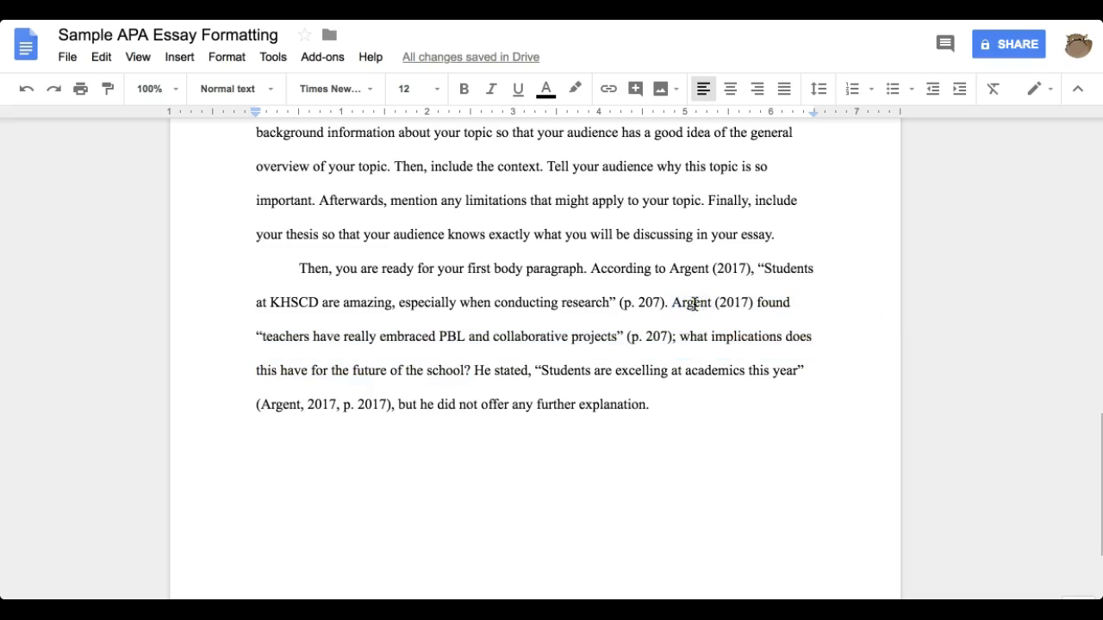
pyautogui.click(717, 303)
pyautogui.moveTo(717, 303); pyautogui.dragTo(755, 307)
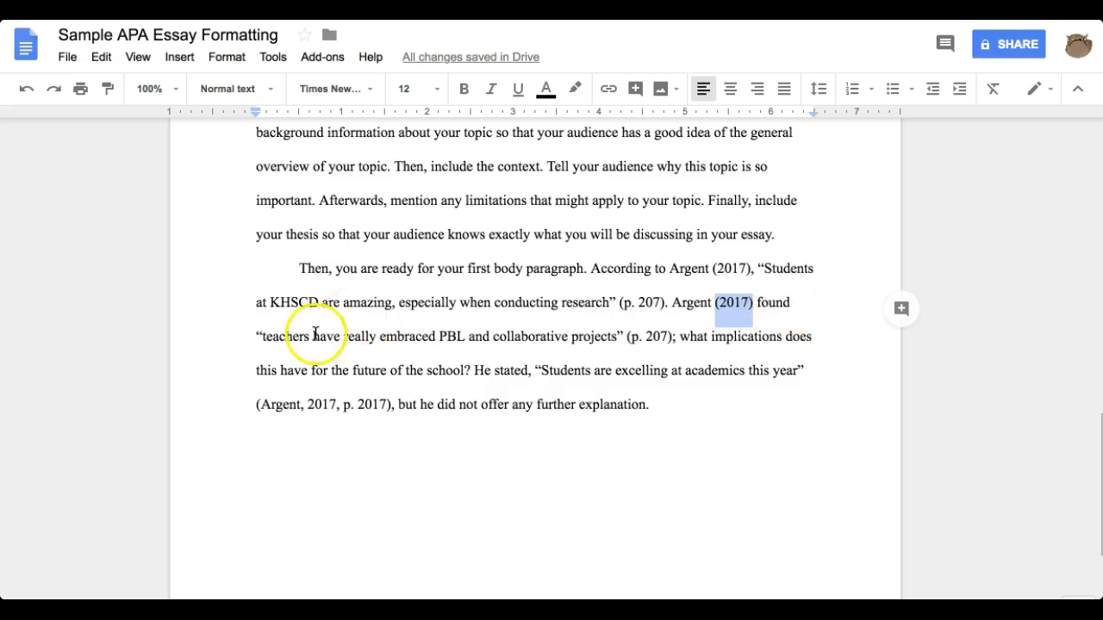
pyautogui.click(288, 337)
pyautogui.moveTo(257, 337); pyautogui.dragTo(622, 337)
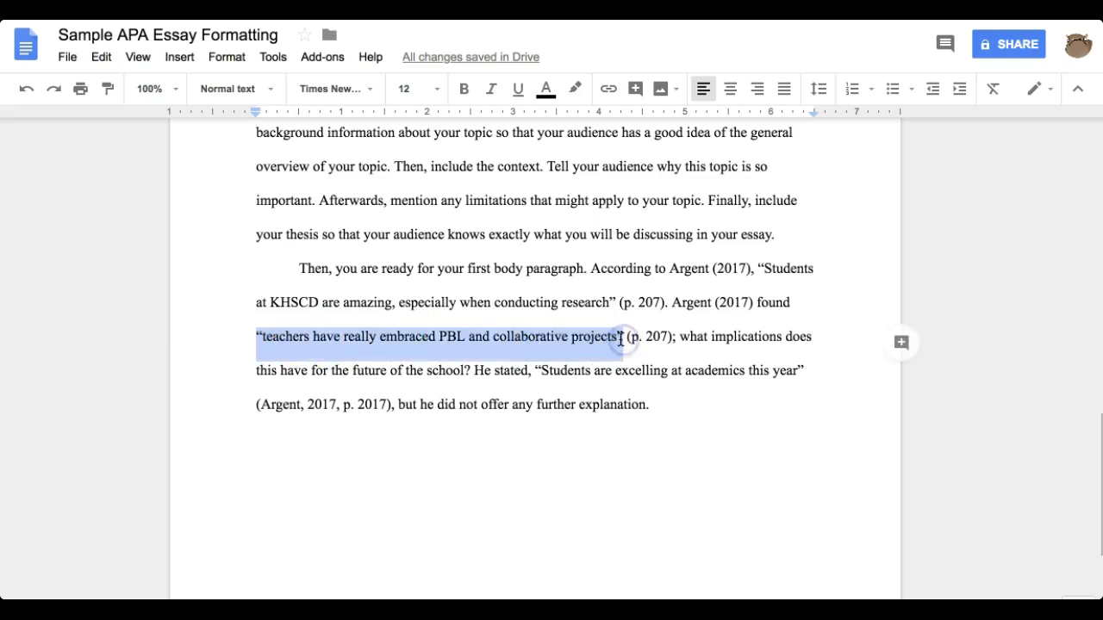
pyautogui.click(622, 337)
pyautogui.moveTo(626, 337); pyautogui.dragTo(675, 336)
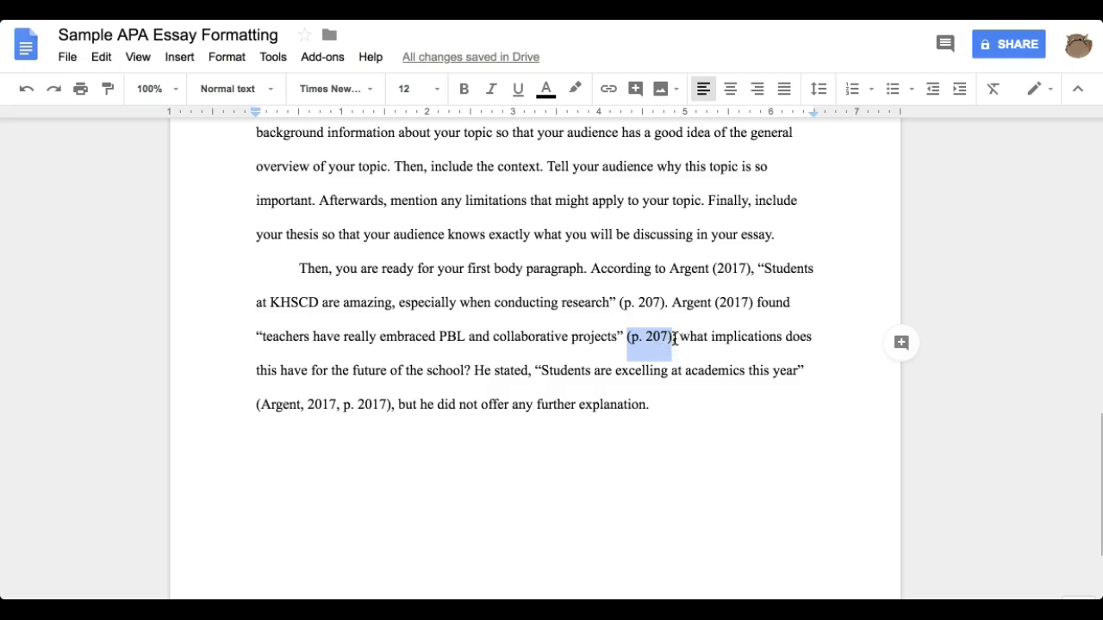
pyautogui.click(675, 337)
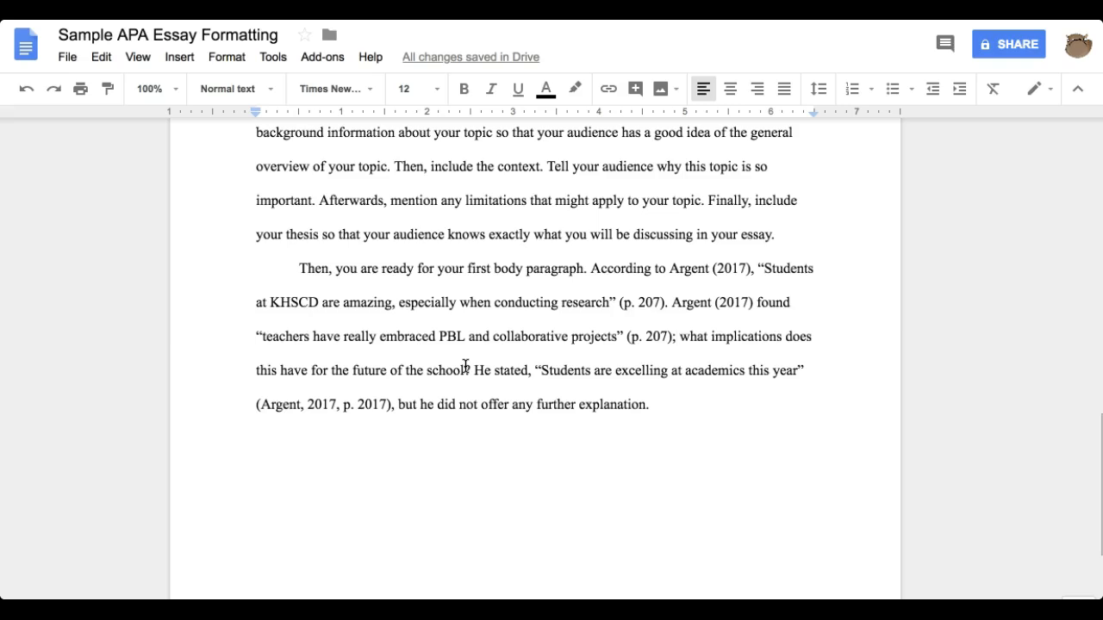
# - Examine the "He stated" lead-in and how its quotation is placed in the third cited sentence
pyautogui.click(557, 392)
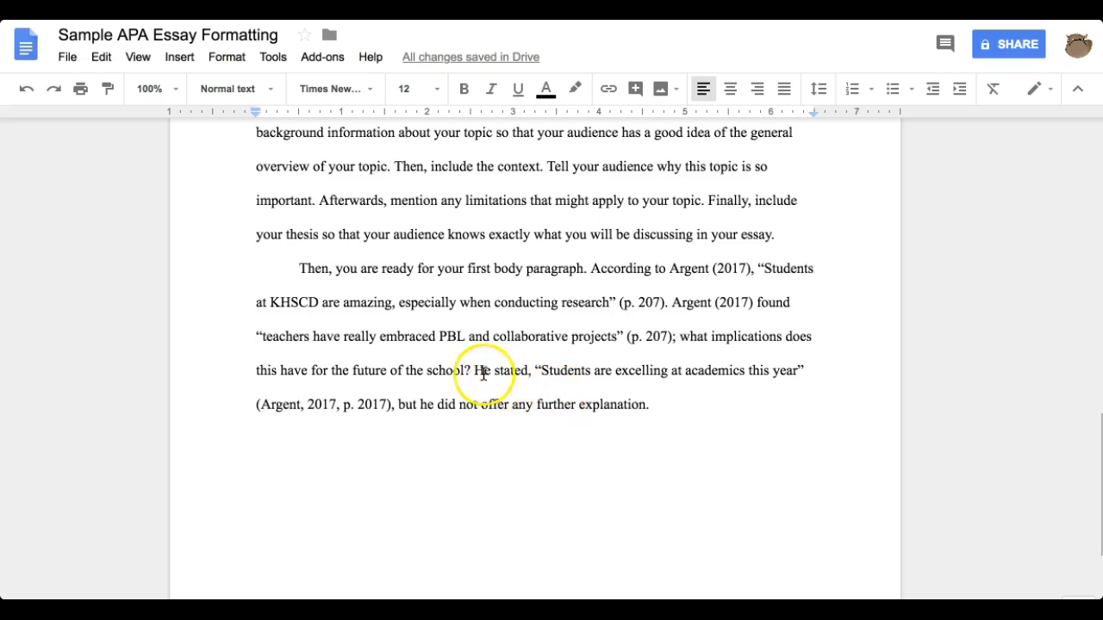
pyautogui.moveTo(474, 373); pyautogui.dragTo(531, 375)
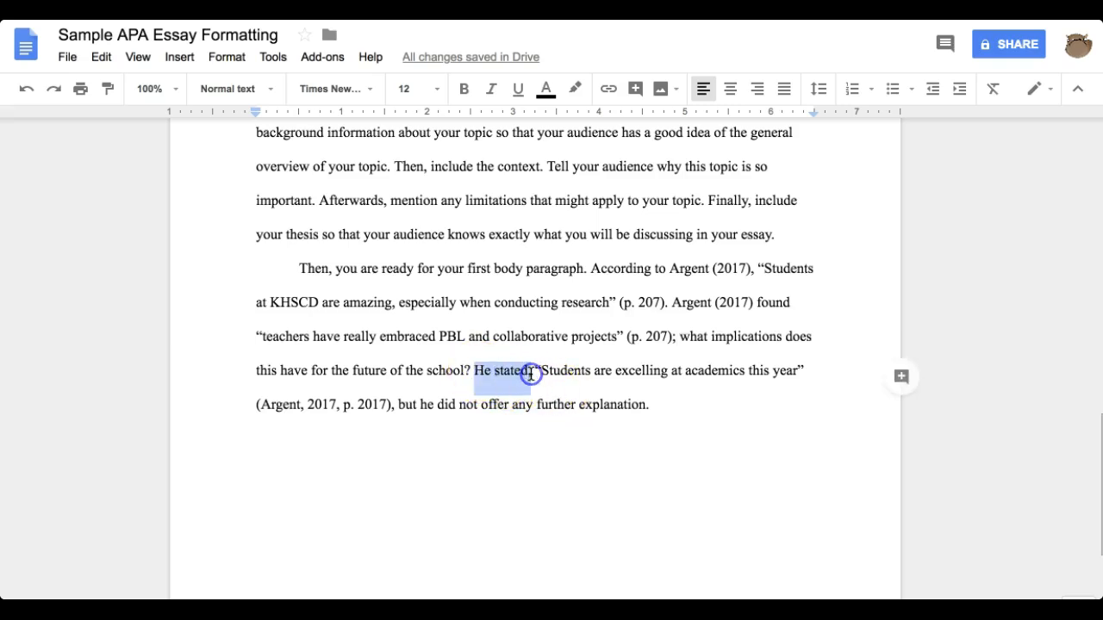
pyautogui.press('XF86AudioMute')
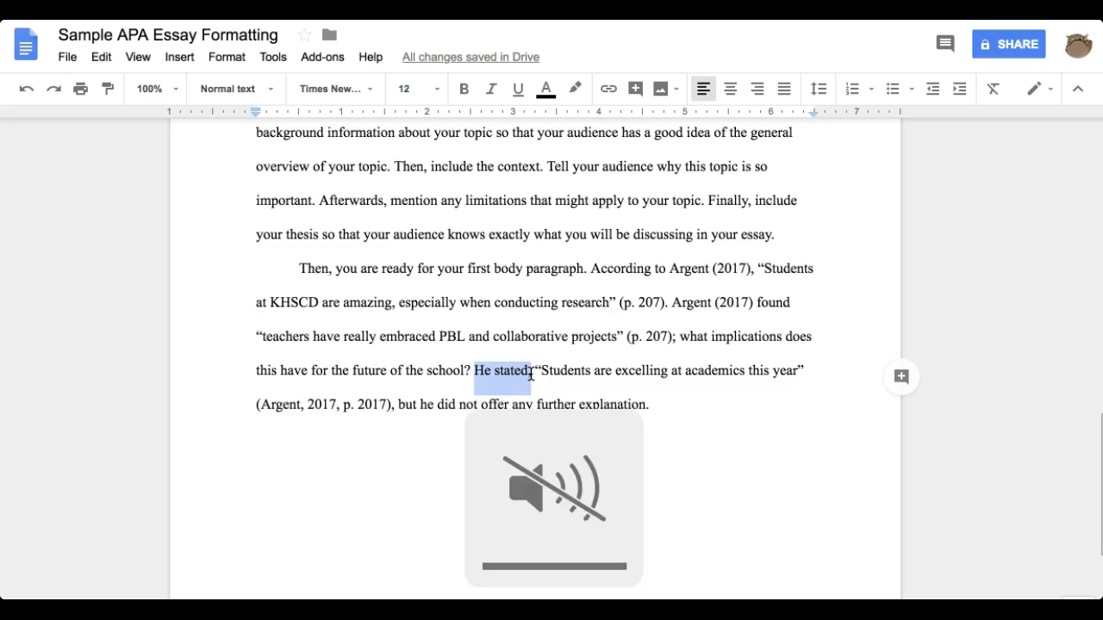
pyautogui.click(510, 373)
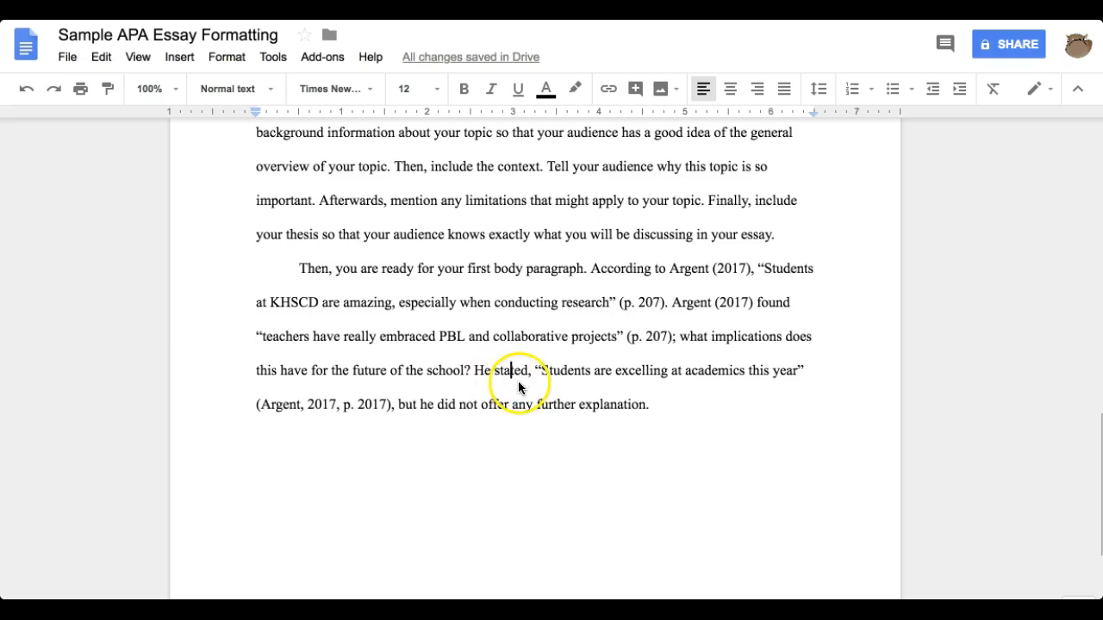
pyautogui.moveTo(479, 373); pyautogui.dragTo(690, 377)
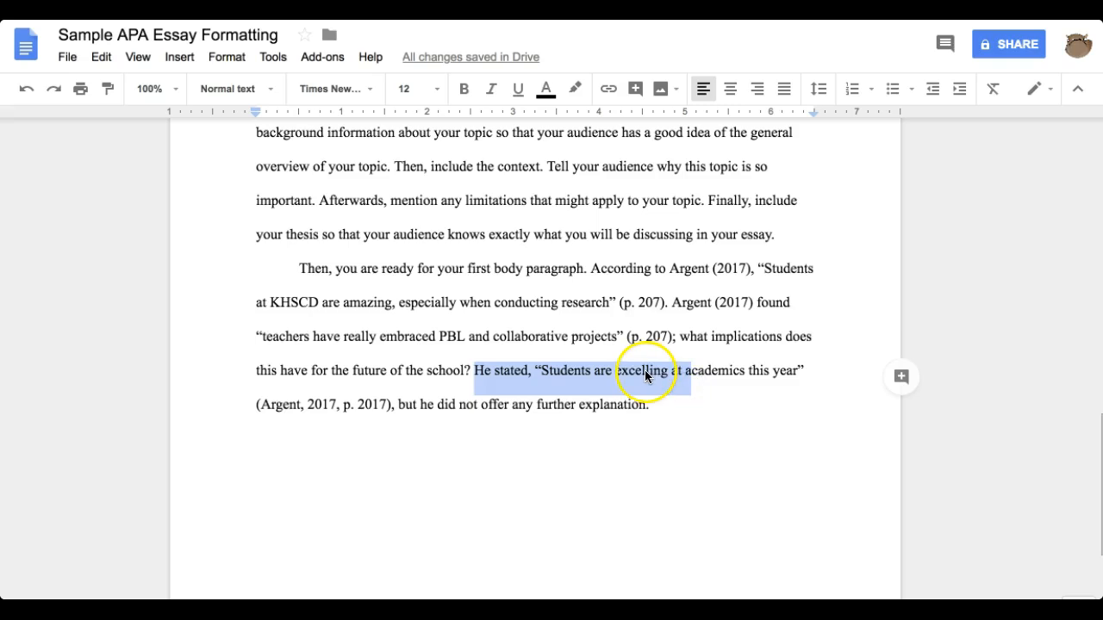
pyautogui.click(645, 375)
pyautogui.click(805, 370)
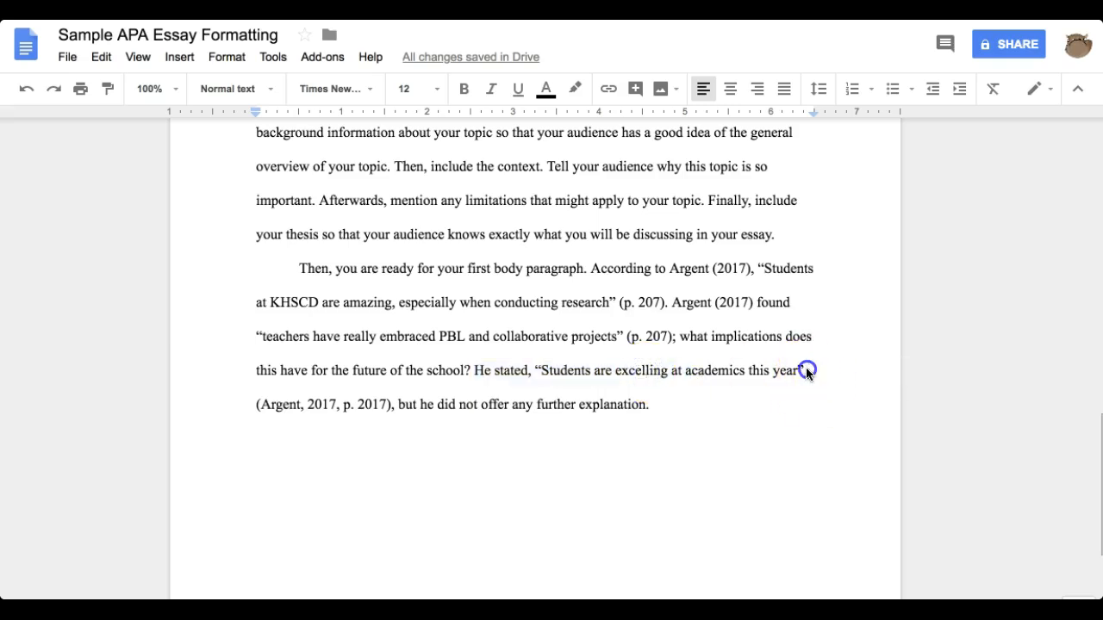
# - Correct the page number in the parenthetical citation of the "He stated" sentence to p. 207
pyautogui.click(274, 407)
pyautogui.click(320, 405)
pyautogui.click(376, 407)
pyautogui.press('BackSpace')
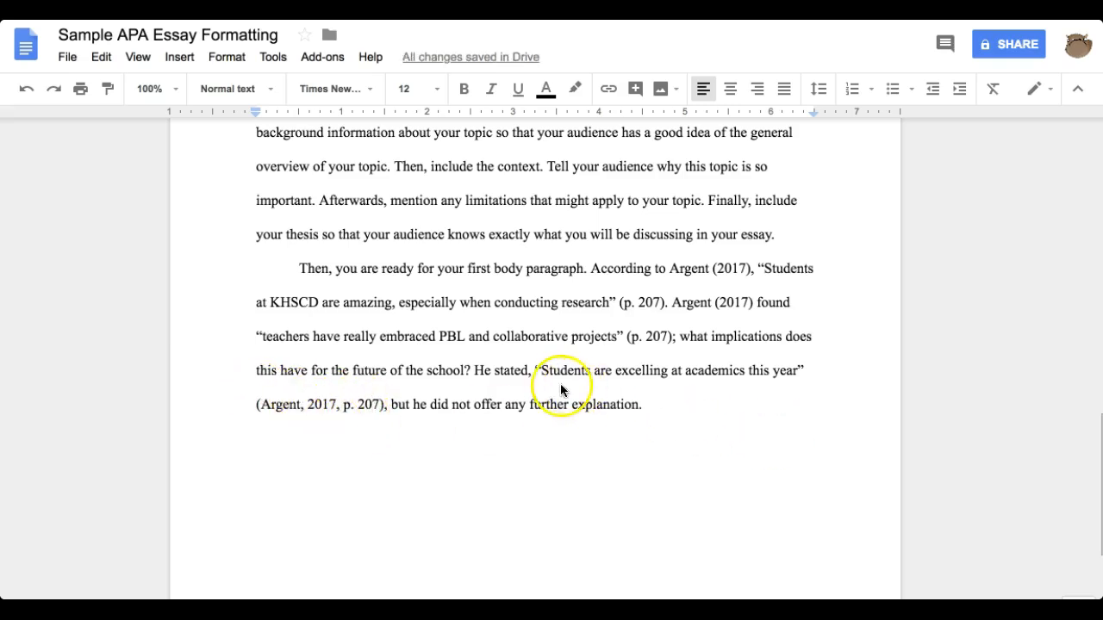
pyautogui.click(372, 405)
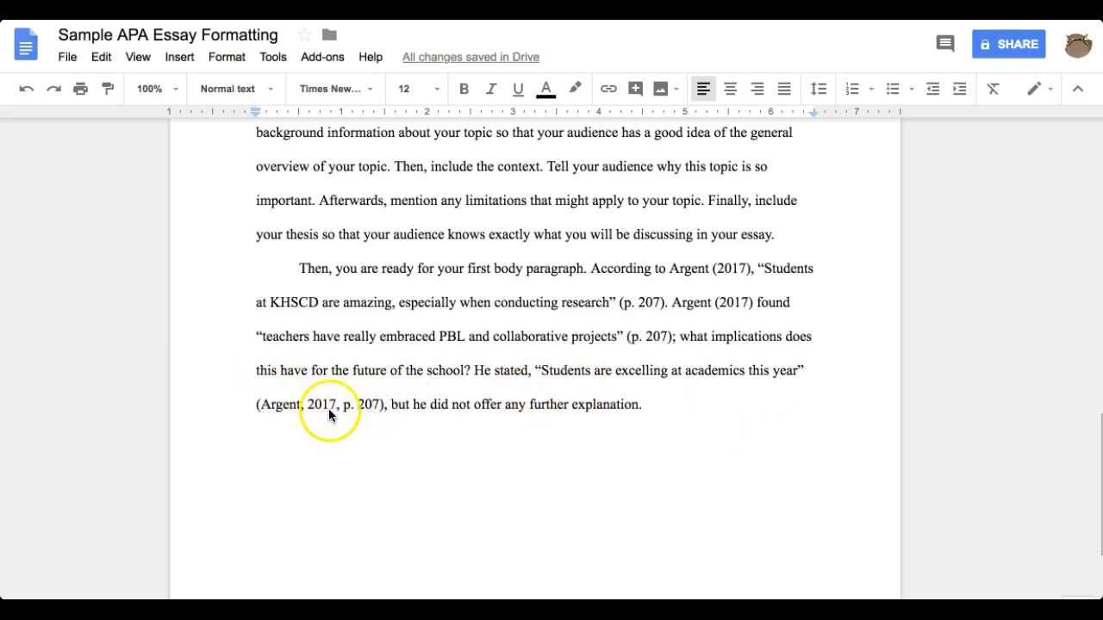
pyautogui.click(394, 405)
# - Append two paraphrased sentences about KHSCD, one opening with "According to" and the author (2017), the other ending with author, 2017, p. 207
pyautogui.click(653, 408)
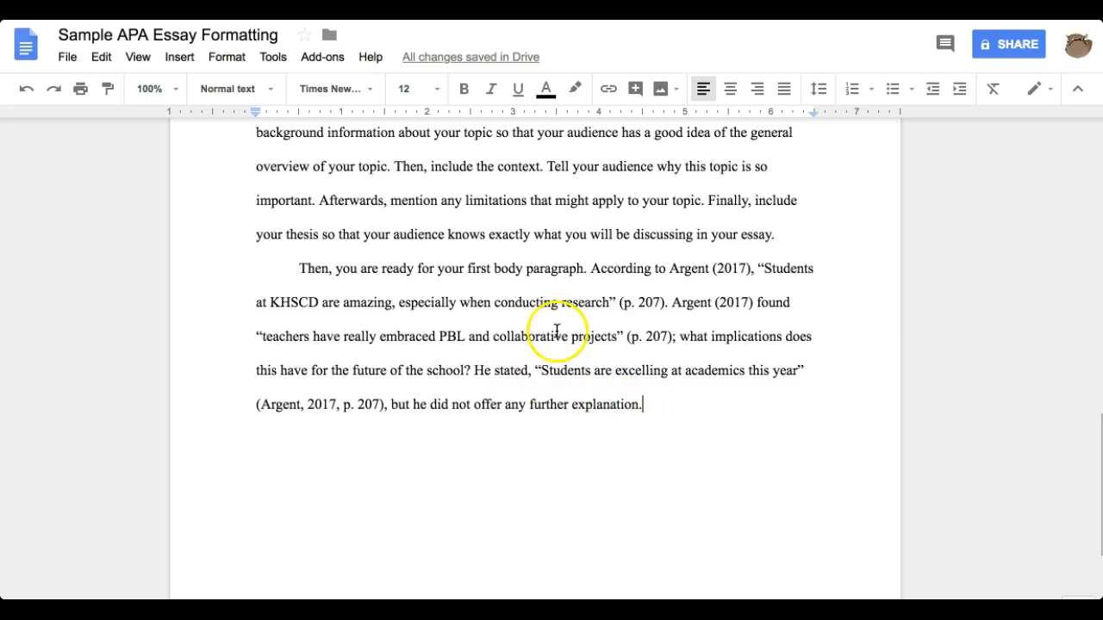
pyautogui.write('According to Argent (2017), KHSCD is an awesome school where students love to learn and teachers love to teach. The school will continue to excel using this model of instruction (Argent, 2017, p. 207).')
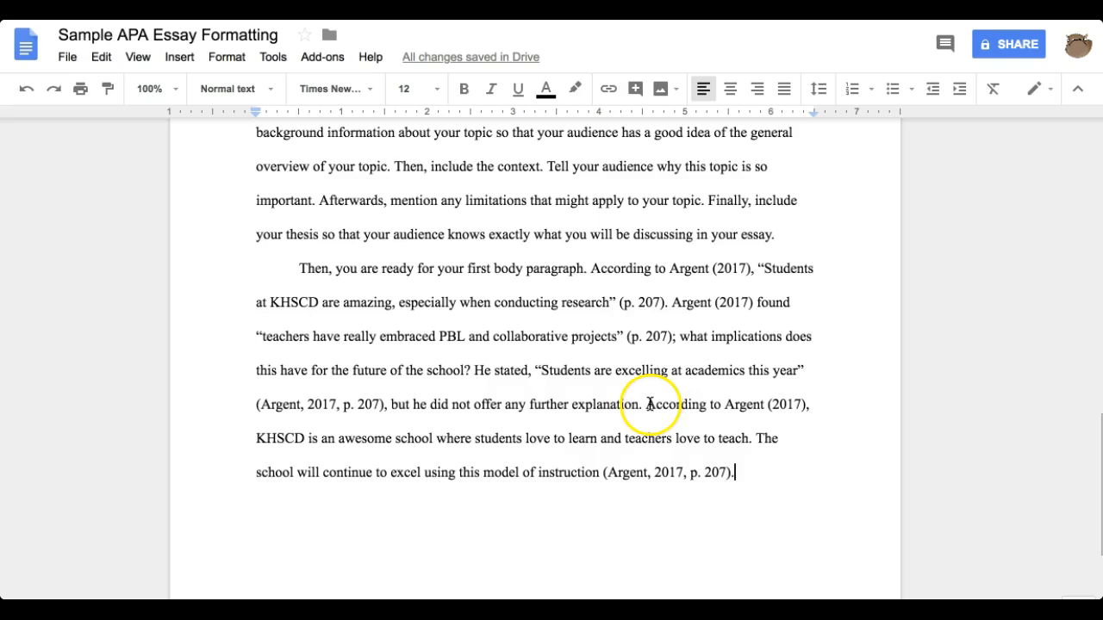
# - Examine how the two paraphrased sentences cite the source, from the opening author and year to the closing parenthetical citation and period
pyautogui.click(753, 404)
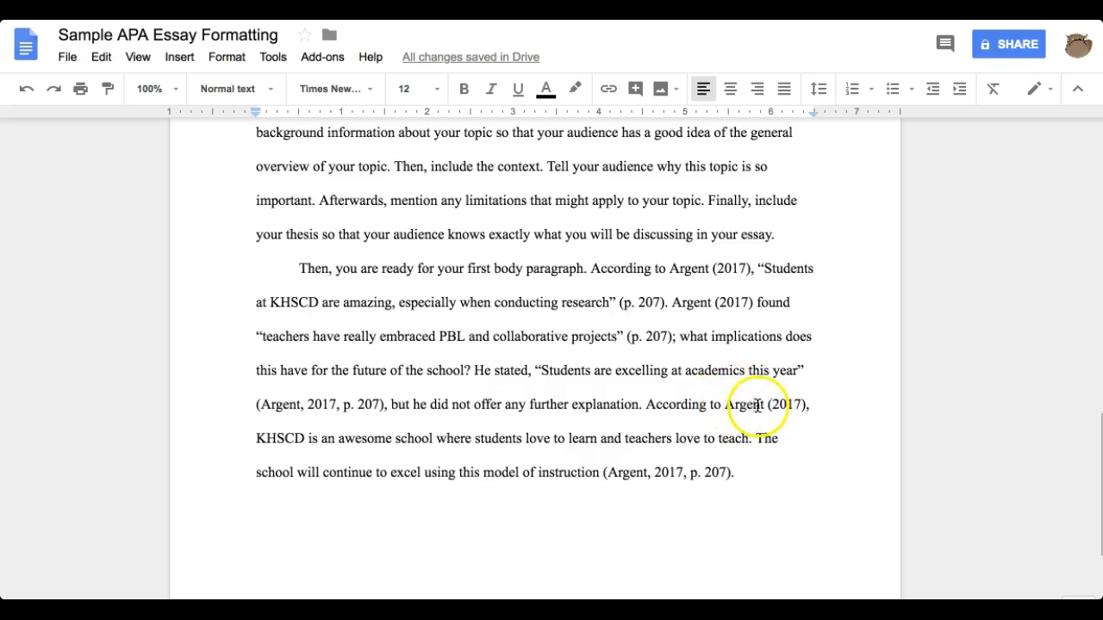
pyautogui.click(794, 404)
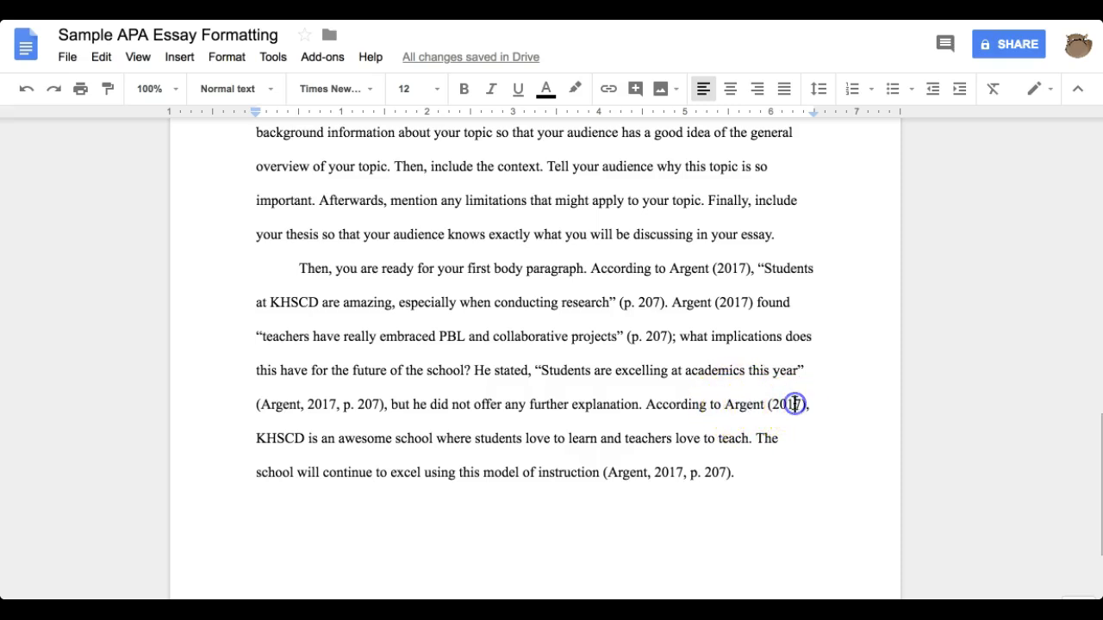
pyautogui.moveTo(248, 438); pyautogui.dragTo(753, 459)
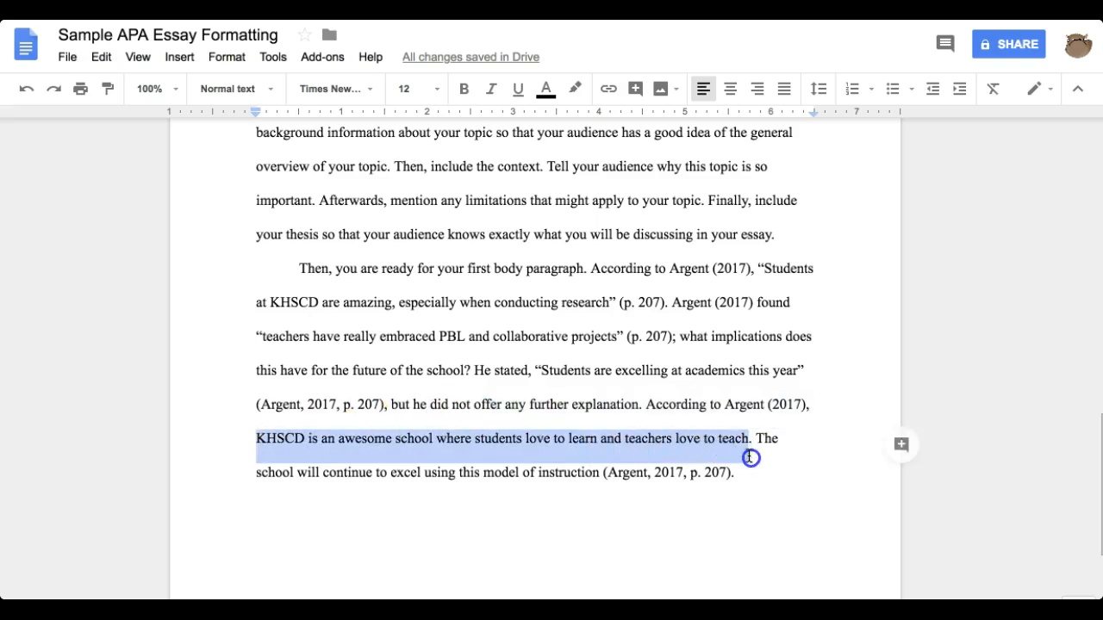
pyautogui.click(690, 479)
pyautogui.moveTo(755, 441); pyautogui.dragTo(602, 471)
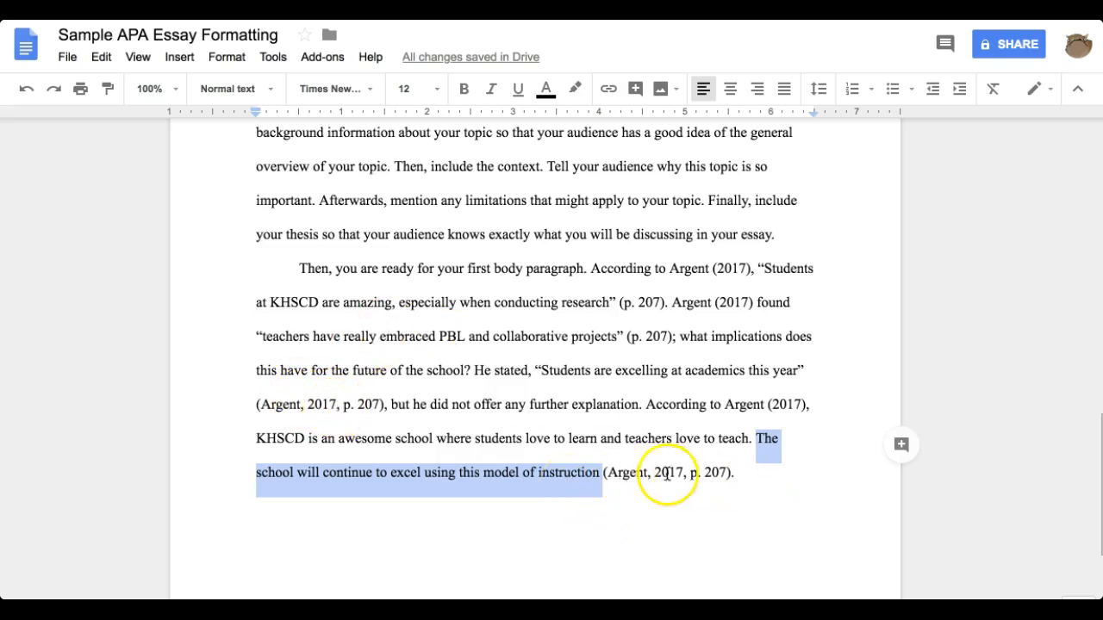
pyautogui.click(626, 471)
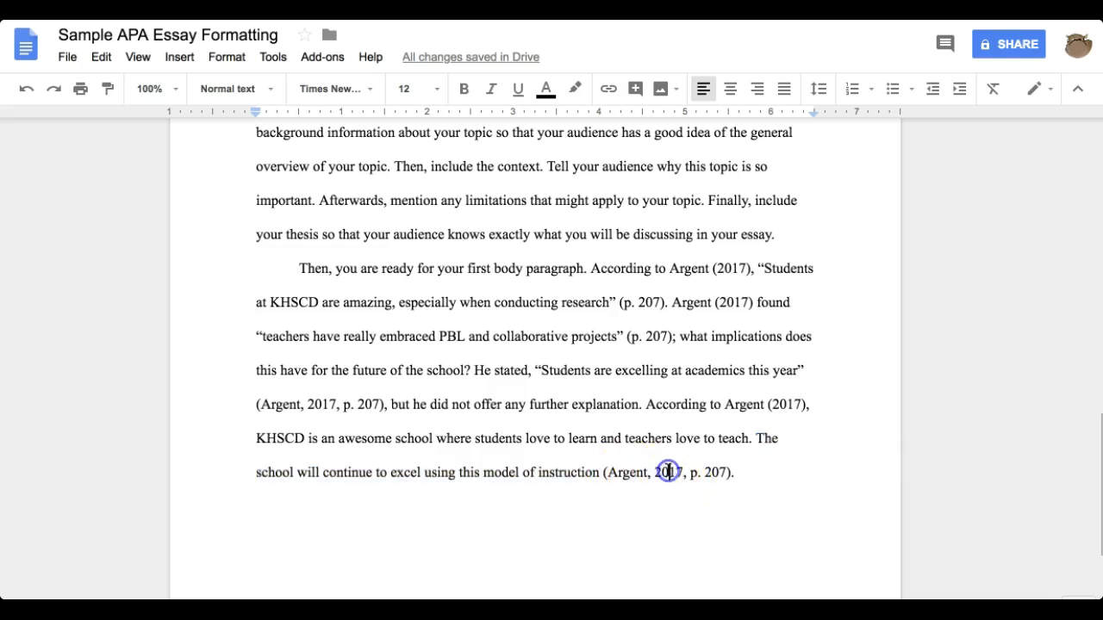
pyautogui.click(686, 479)
pyautogui.click(713, 476)
pyautogui.click(742, 476)
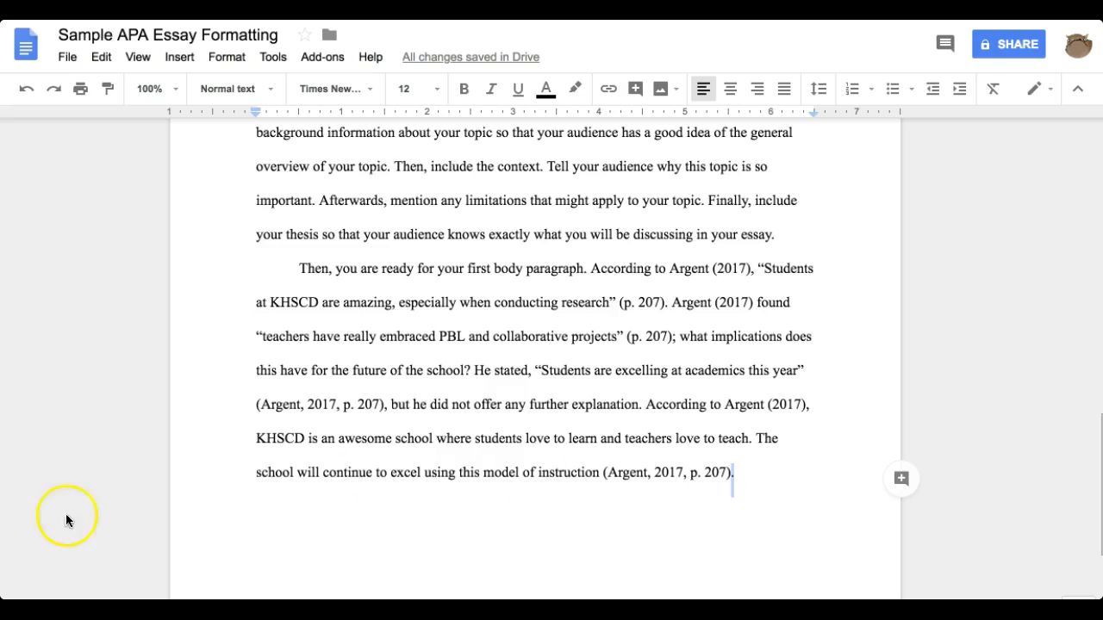
pyautogui.click(764, 476)
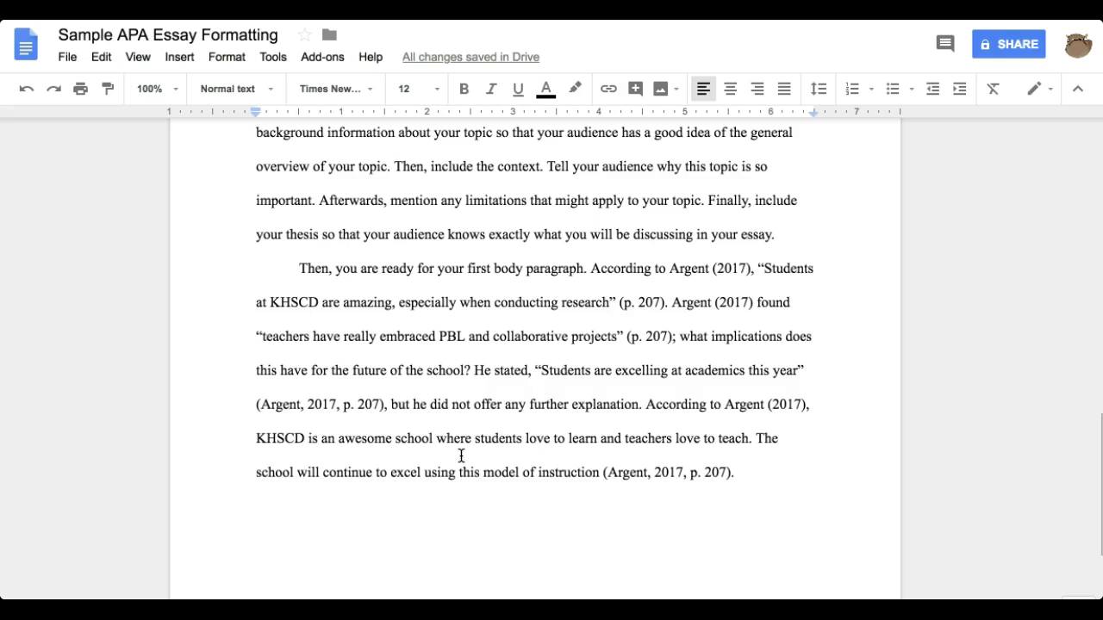
pyautogui.click(762, 474)
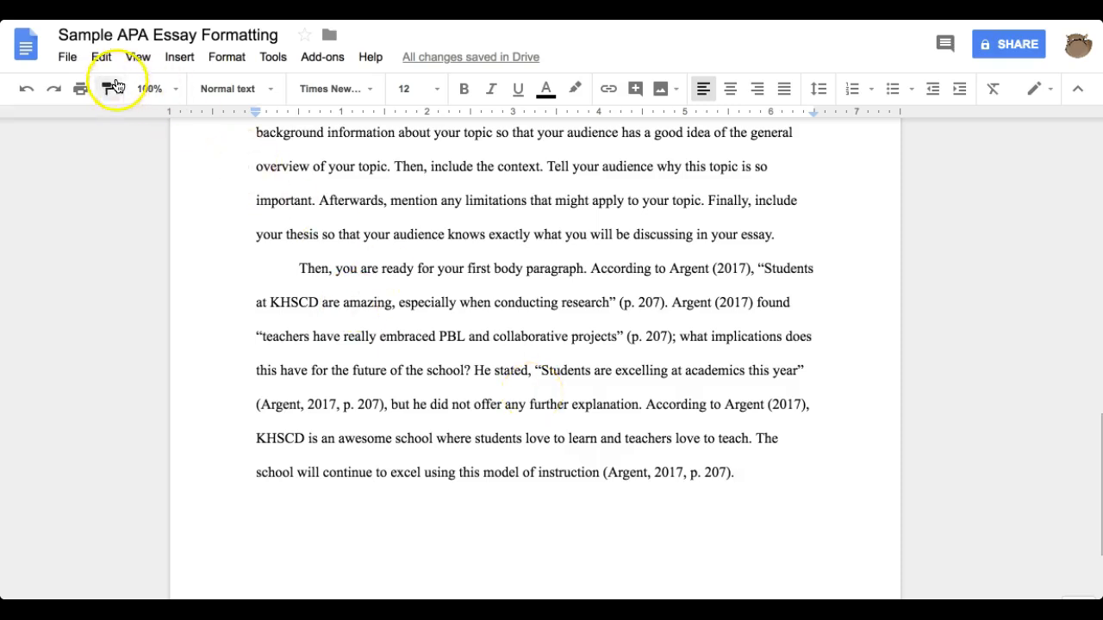
# - Insert a page break after the last body paragraph to start a new page
pyautogui.click(177, 60)
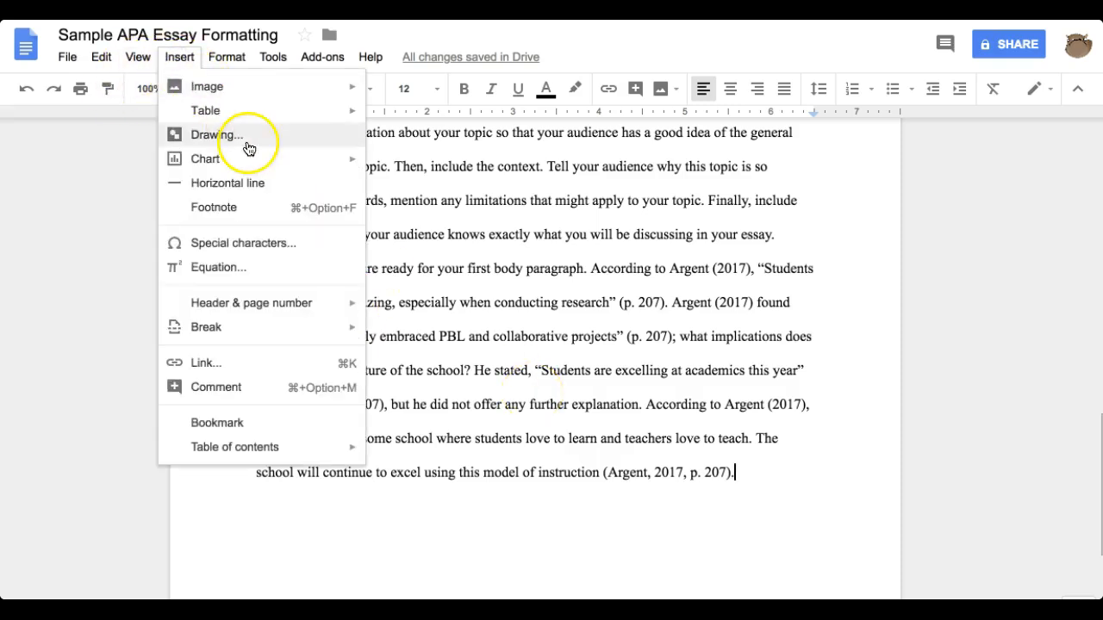
pyautogui.moveTo(268, 336)
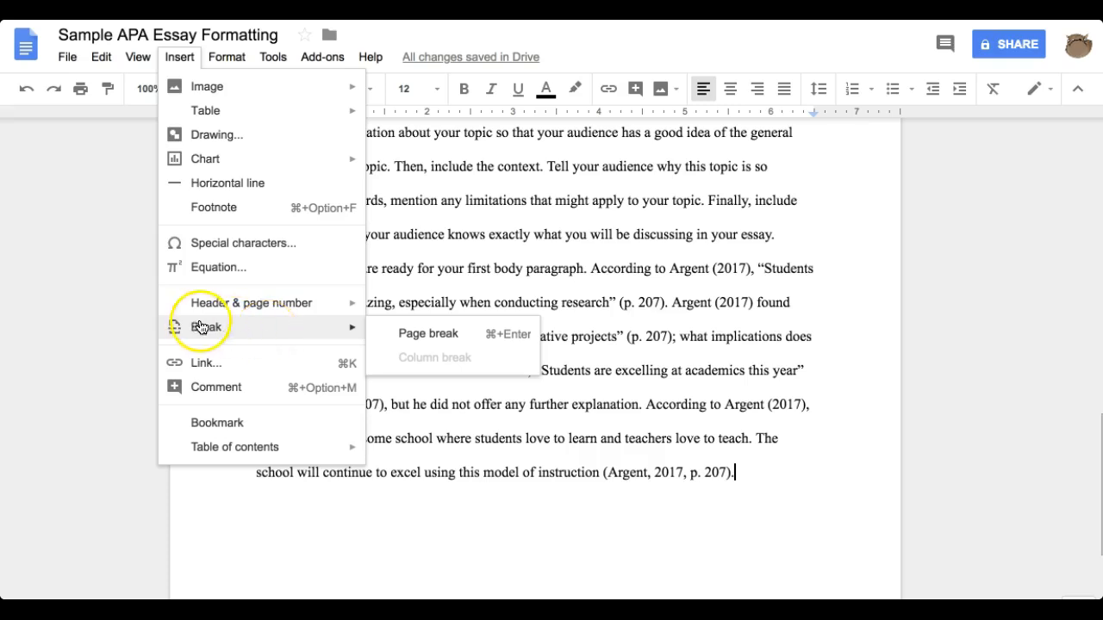
pyautogui.click(402, 333)
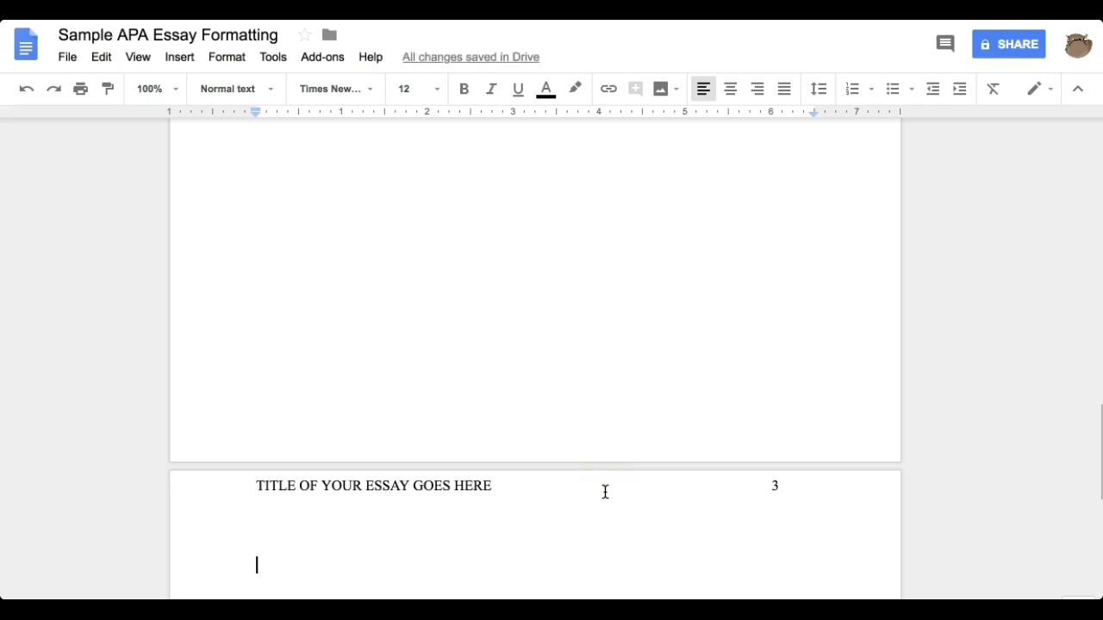
pyautogui.scroll(6, 603, 374)
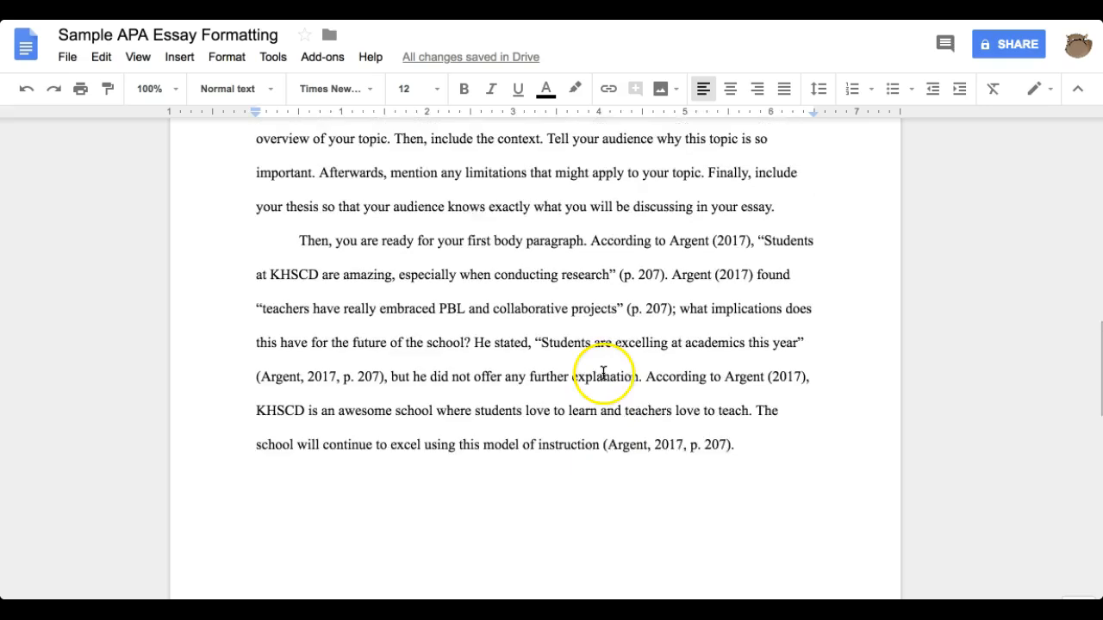
pyautogui.scroll(-6, 557, 389)
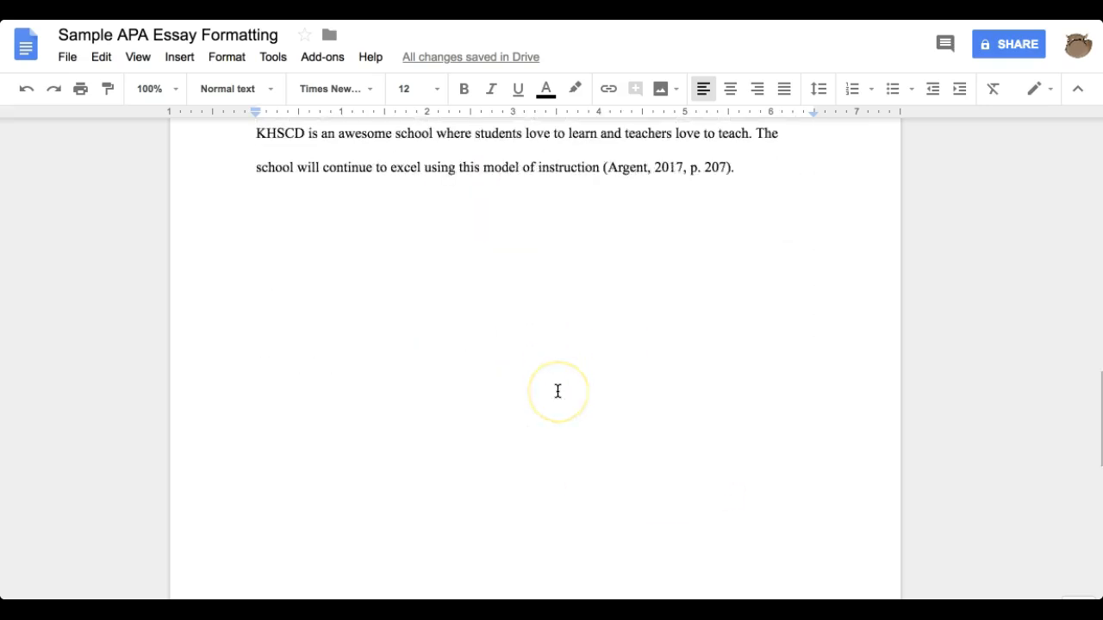
pyautogui.click(302, 388)
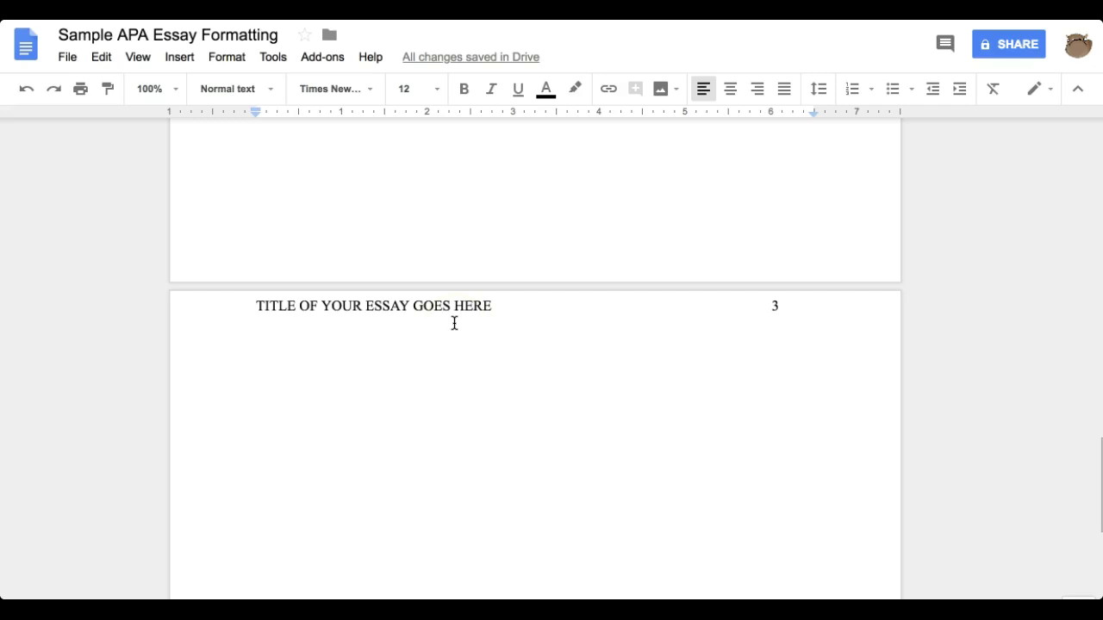
# - Add a centered "References" heading at the start of the new page, followed by a left-aligned empty line
pyautogui.click(341, 425)
pyautogui.click(731, 89)
pyautogui.click(535, 394)
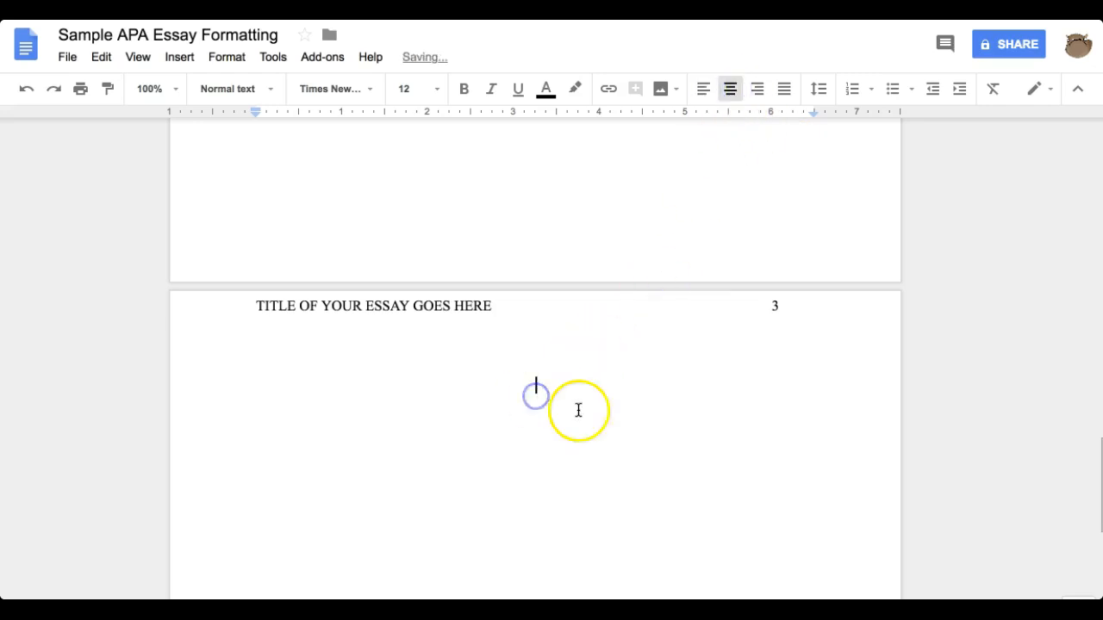
pyautogui.write('References')
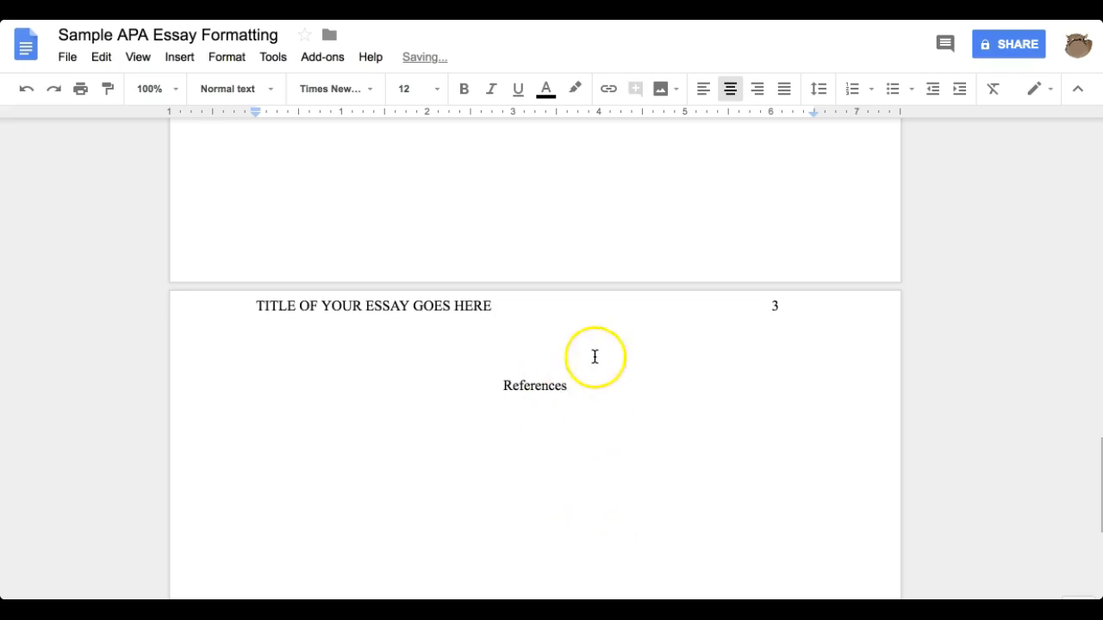
pyautogui.click(703, 89)
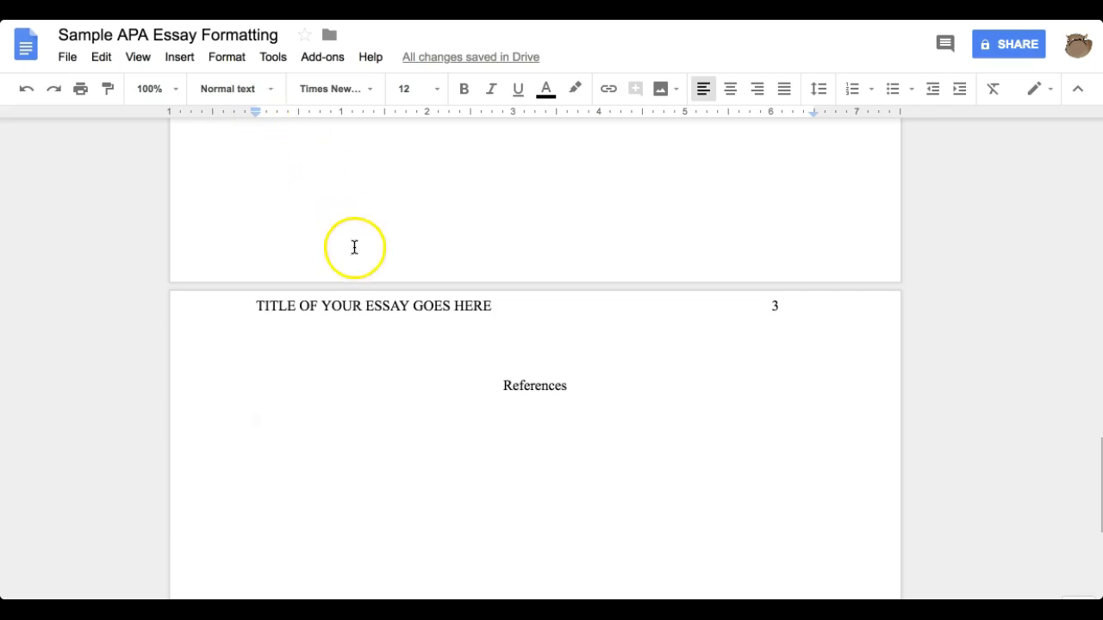
pyautogui.click(420, 421)
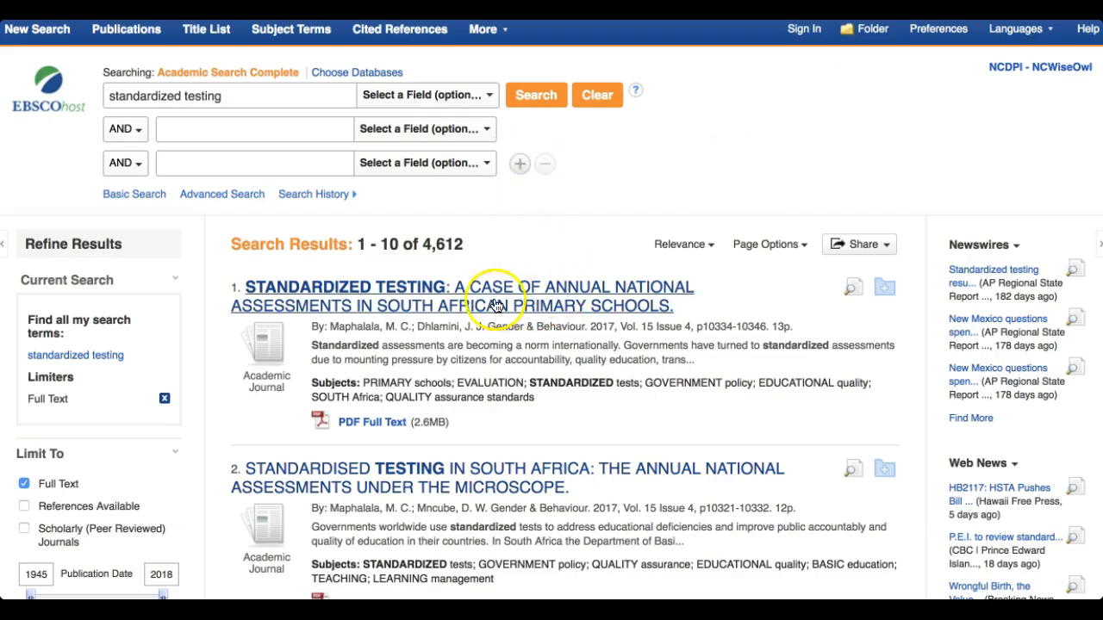
# - Switch to EBSCOhost and open the record of "Learning by Experience in a Standardized Testing Culture" from the search results
pyautogui.scroll(-8, 445, 432)
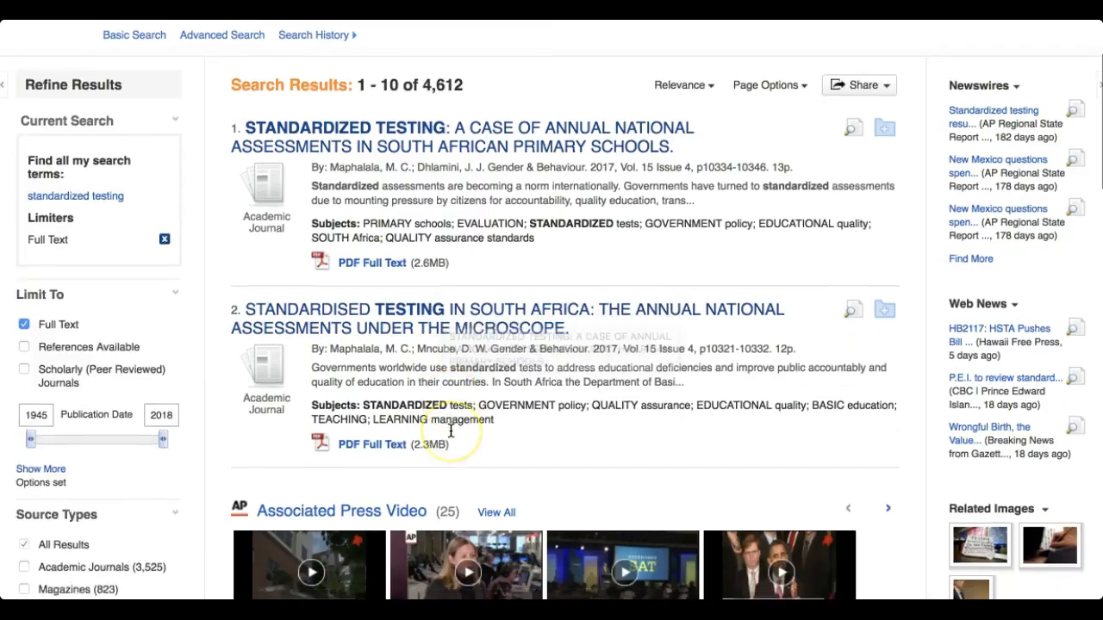
pyautogui.scroll(-1, 450, 431)
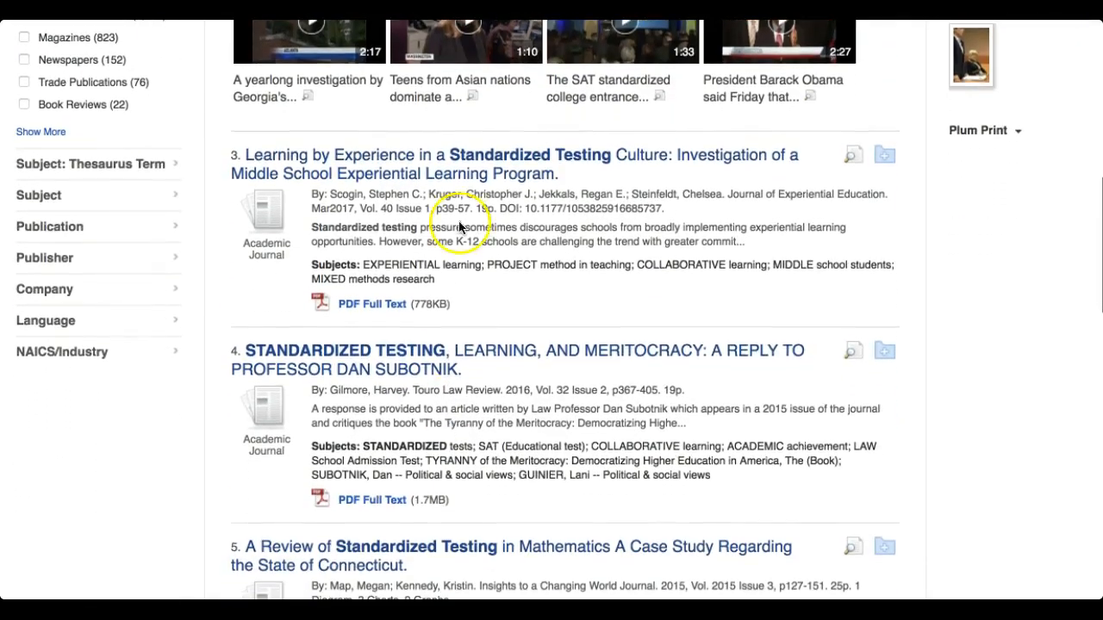
pyautogui.click(435, 164)
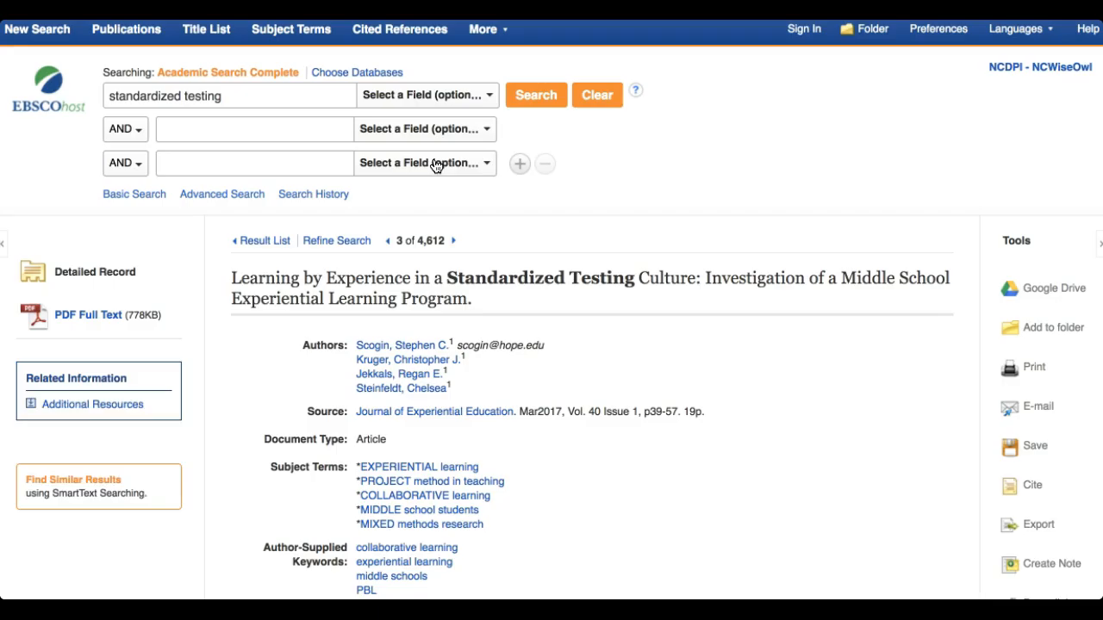
# - Display the article's citation formats and copy its full APA reference
pyautogui.scroll(-1, 645, 423)
pyautogui.scroll(-1, 642, 422)
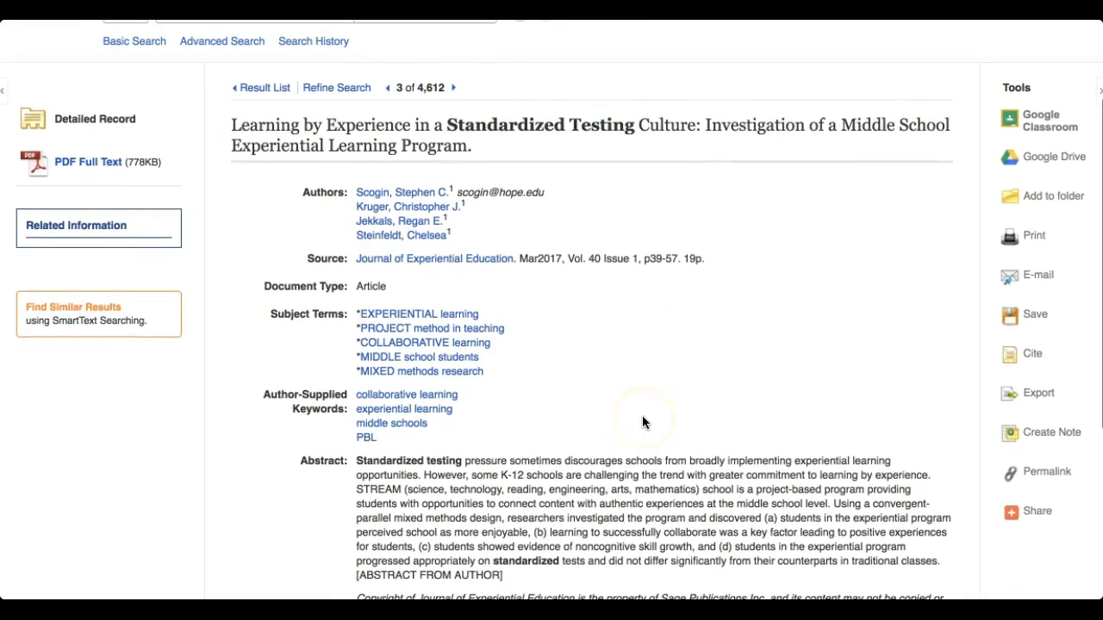
pyautogui.click(1027, 353)
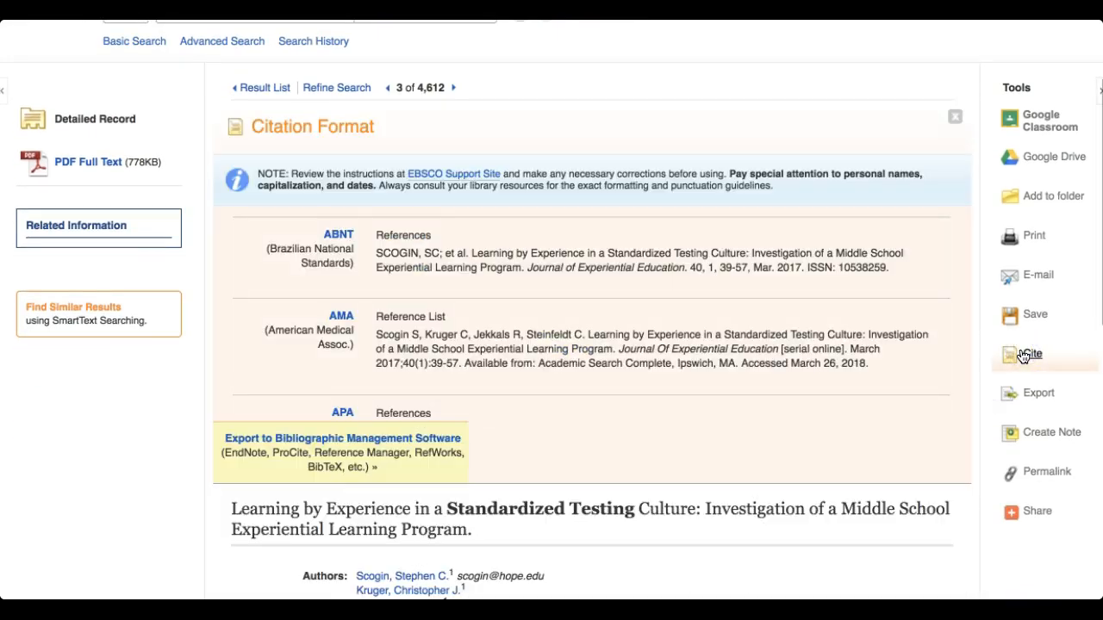
pyautogui.scroll(-3, 430, 339)
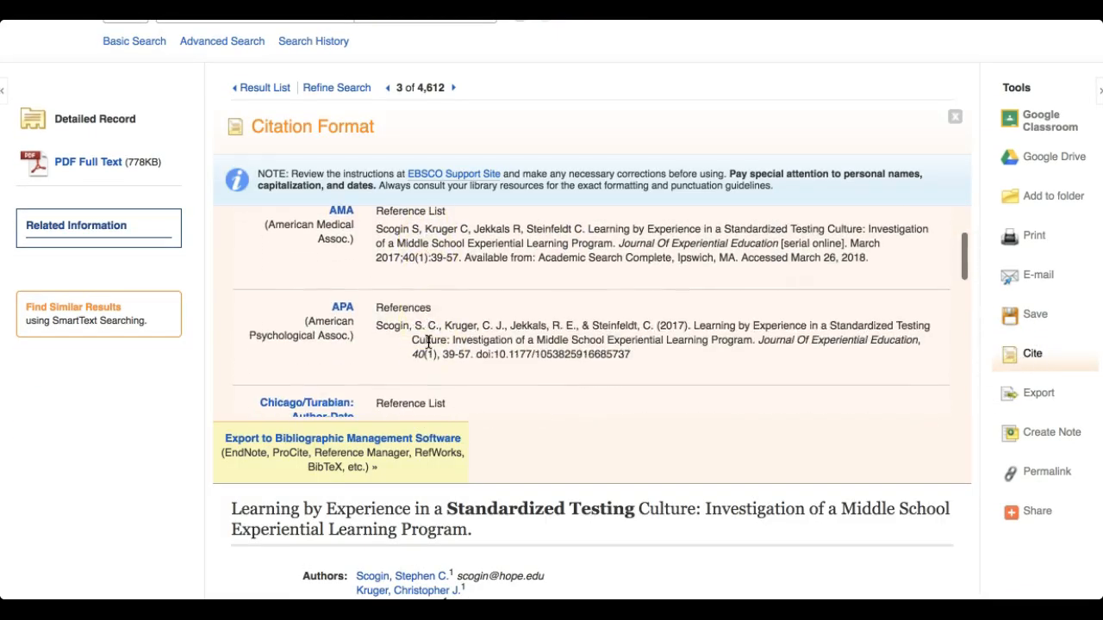
pyautogui.moveTo(376, 325); pyautogui.dragTo(629, 369)
pyautogui.hotkey('ctrl', 'c')
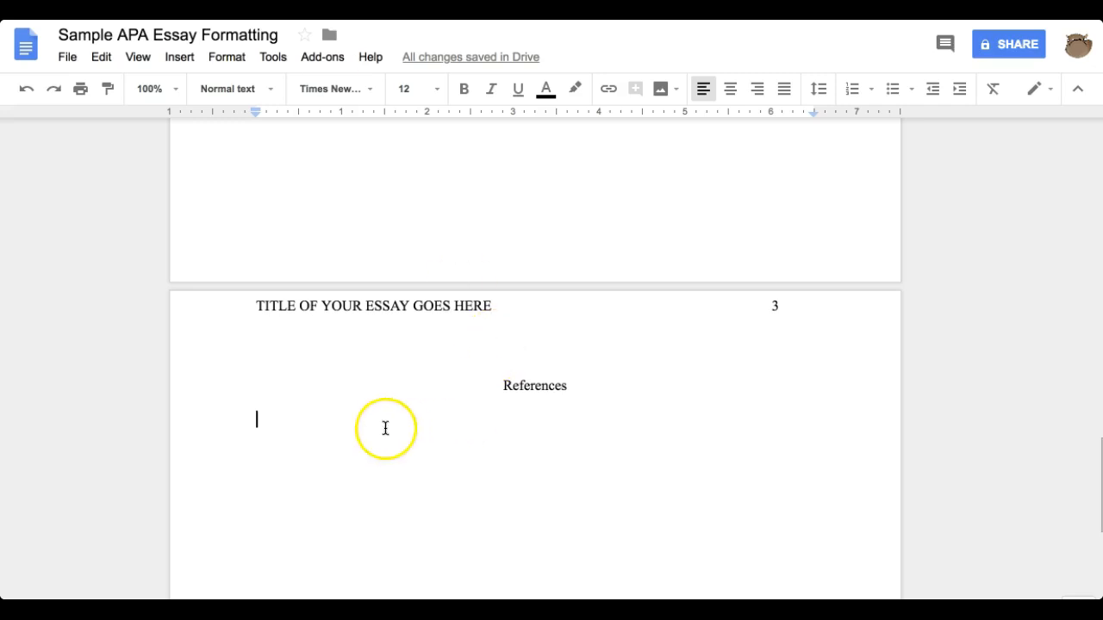
# - Switch back to the essay and paste the copied reference without formatting below the References heading
pyautogui.click(385, 428)
pyautogui.rightClick(385, 429)
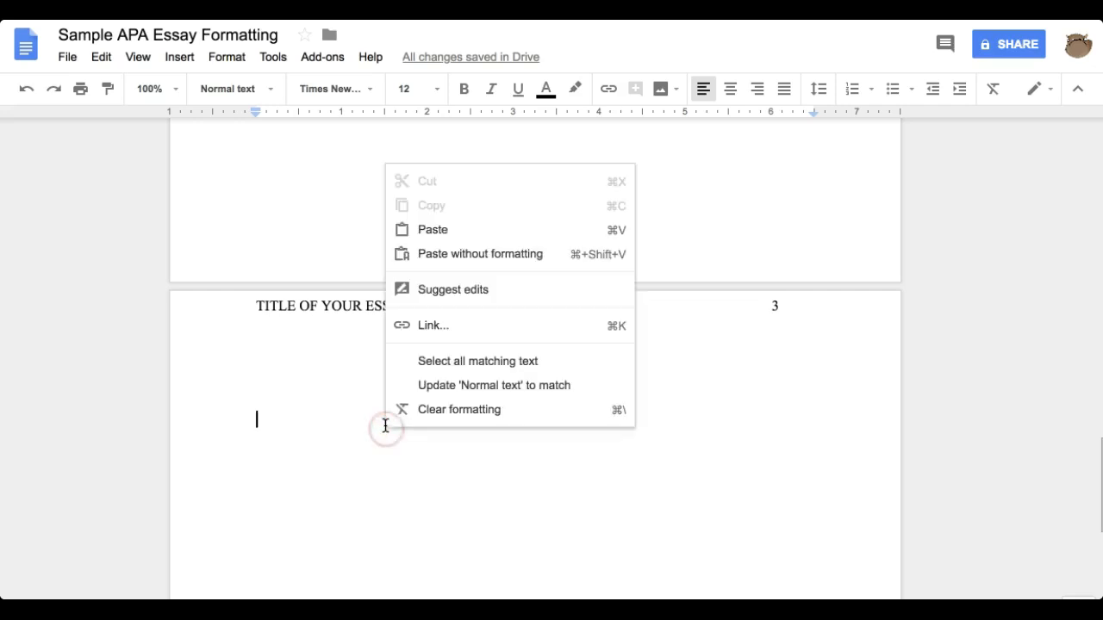
pyautogui.click(482, 262)
pyautogui.click(240, 416)
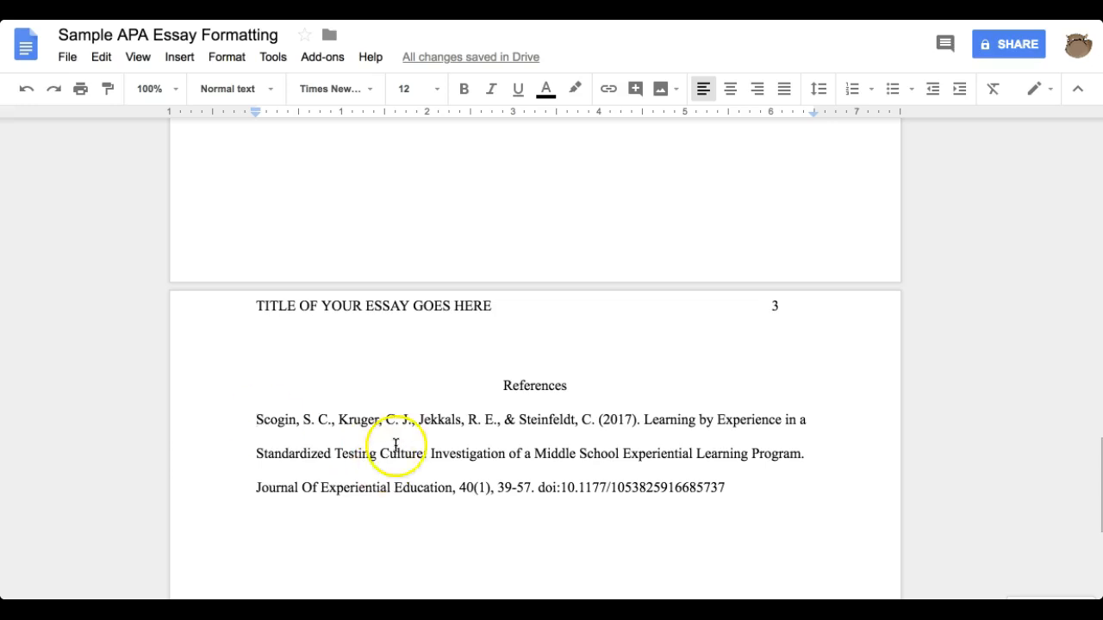
# - Check which part of the EBSCOhost citation is italic, and italicize "Journal Of Experiential Education" in the essay's reference
pyautogui.click(832, 9)
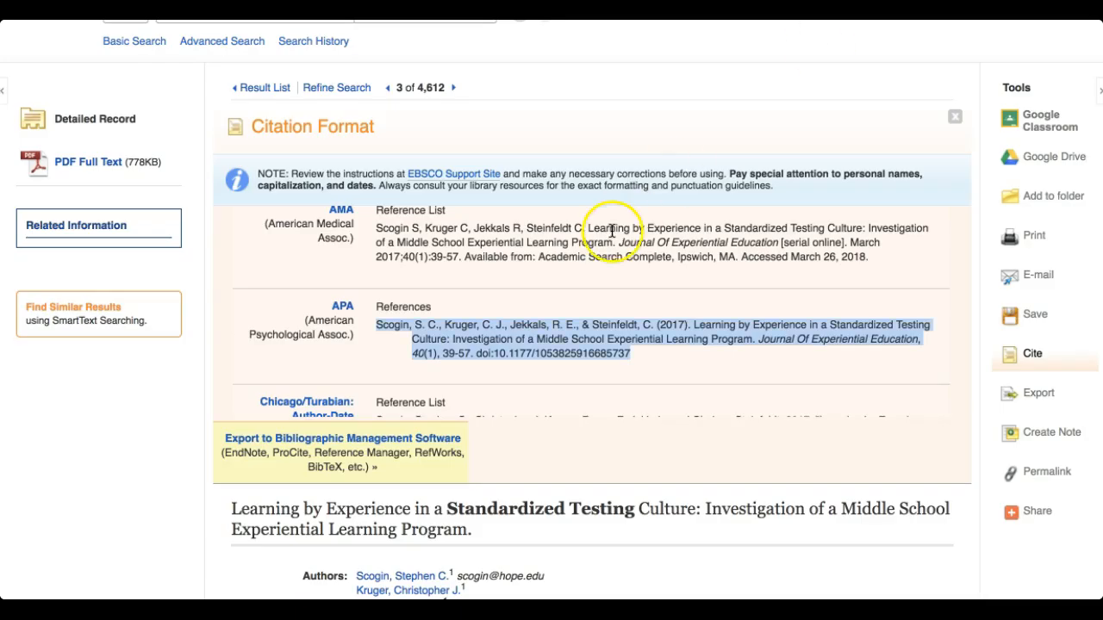
pyautogui.click(453, 328)
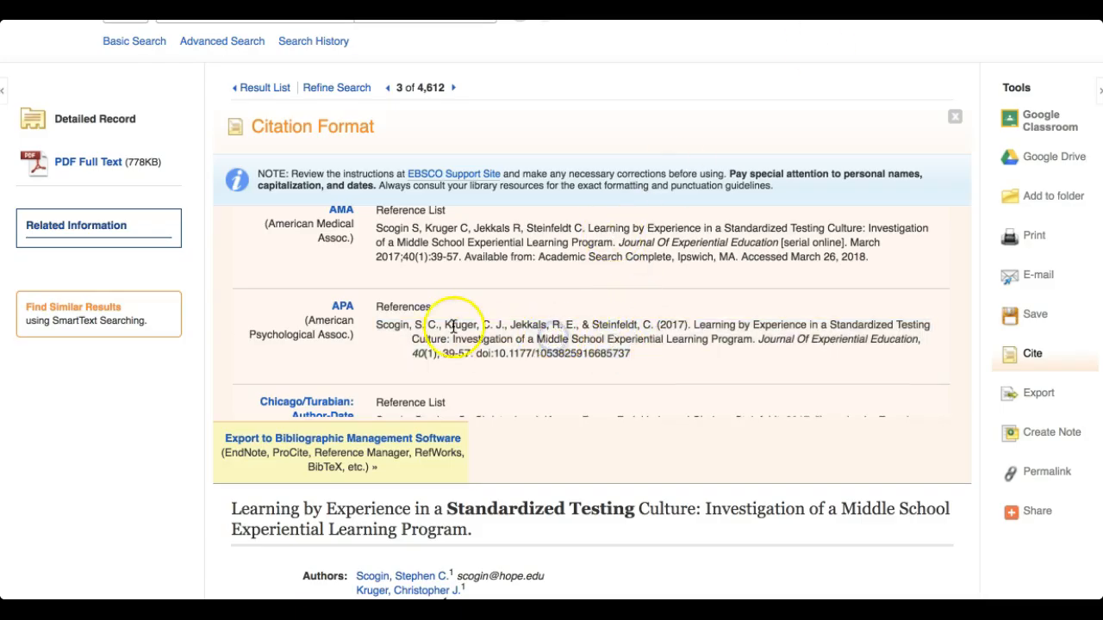
pyautogui.moveTo(757, 340); pyautogui.dragTo(913, 338)
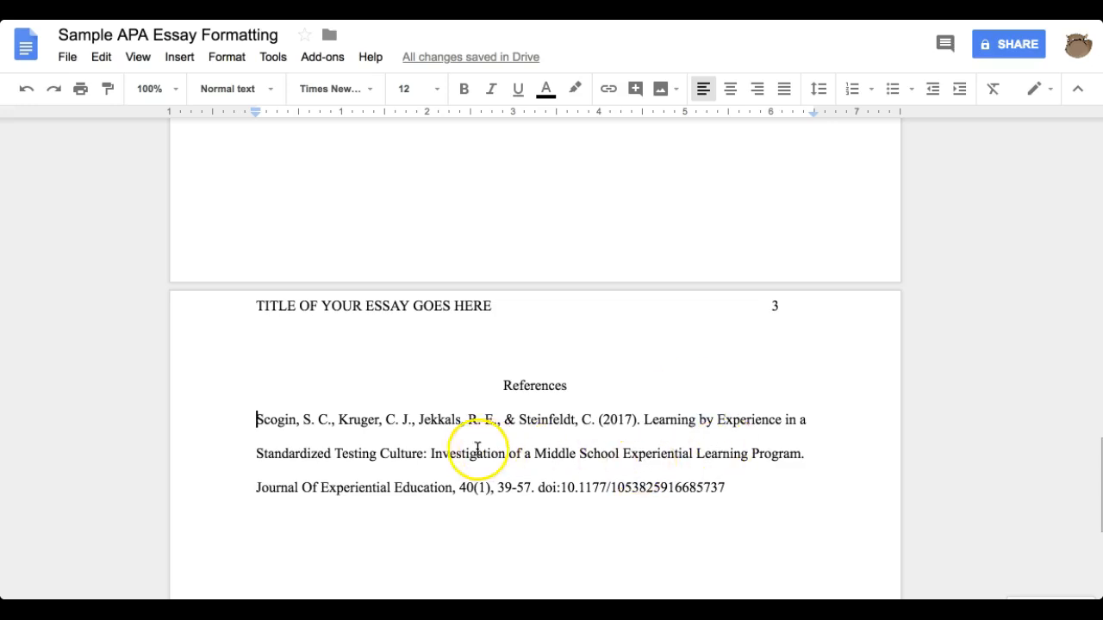
pyautogui.moveTo(255, 489); pyautogui.dragTo(450, 492)
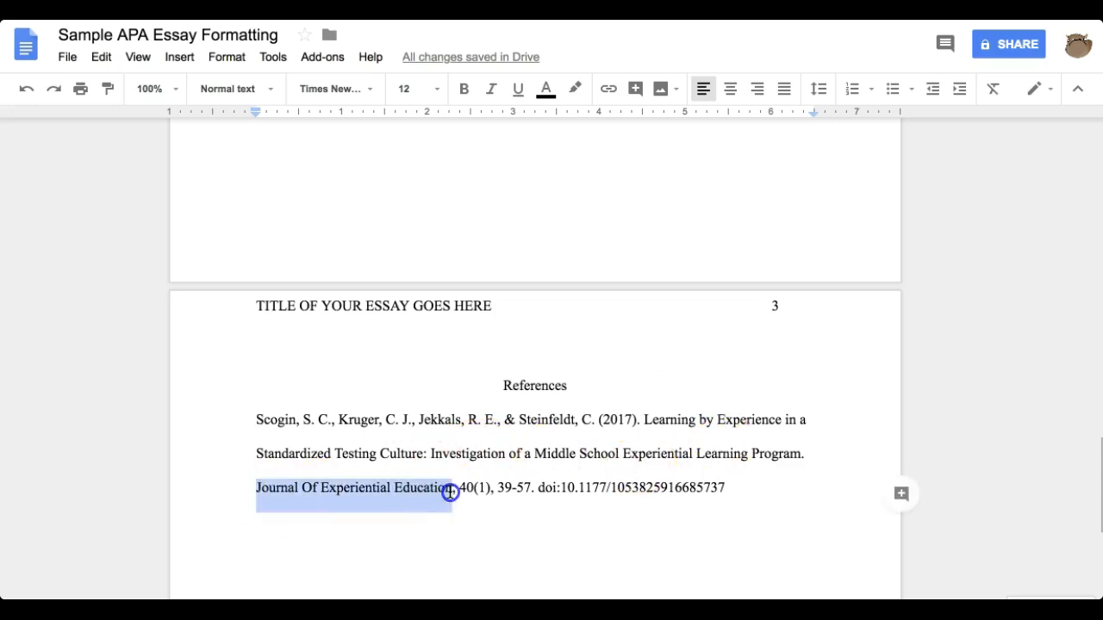
pyautogui.hotkey('ctrl', 'i')
pyautogui.click(241, 406)
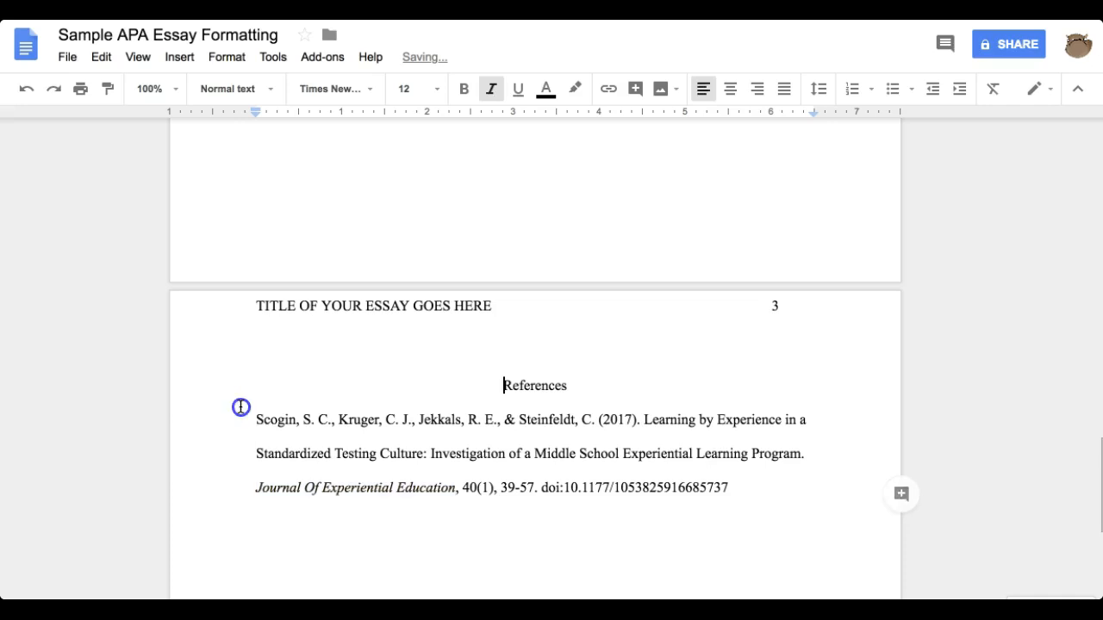
# - Give the whole reference entry a 0.5-inch hanging indent, keeping its first line at the margin
pyautogui.click(249, 420)
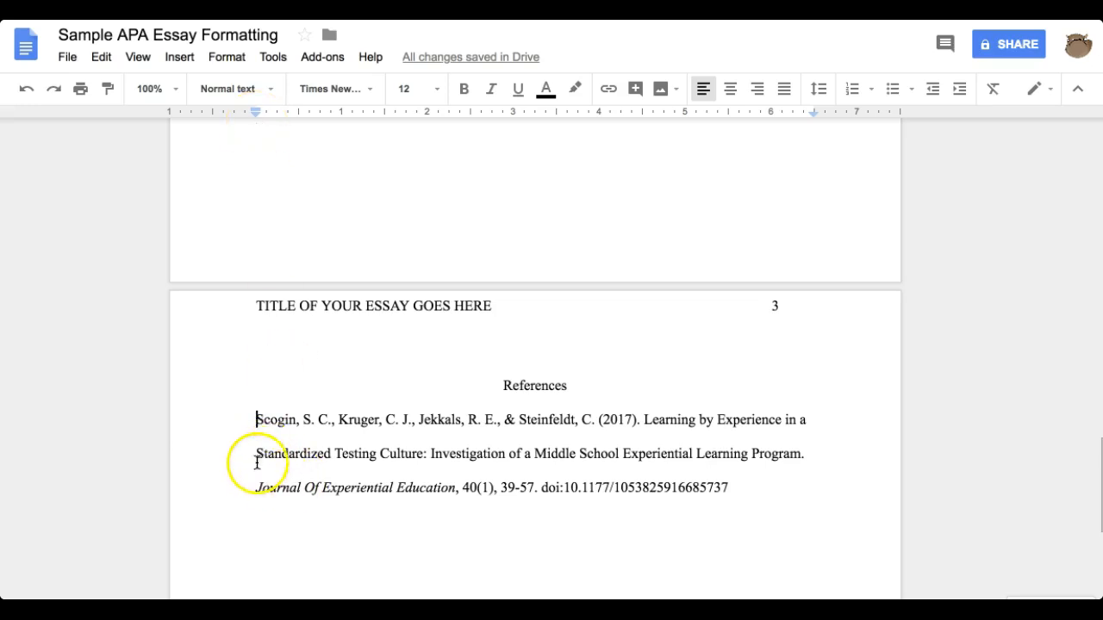
pyautogui.moveTo(255, 419); pyautogui.dragTo(738, 504)
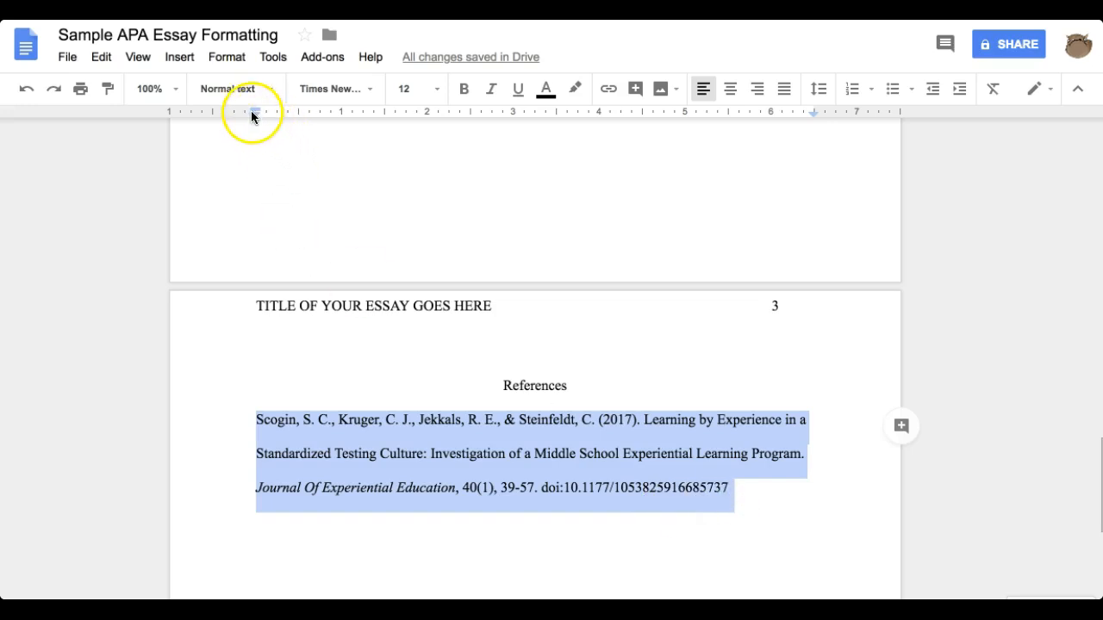
pyautogui.moveTo(254, 112)
pyautogui.mouseDown()
pyautogui.moveTo(297, 112)
pyautogui.moveTo(254, 117)
pyautogui.mouseUp()
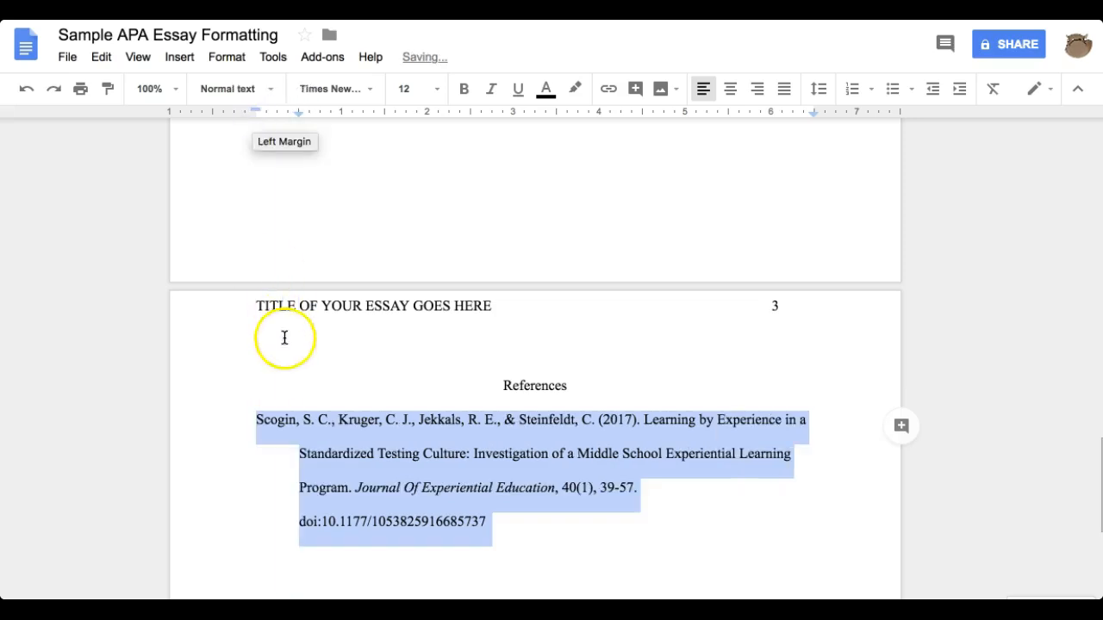
pyautogui.click(278, 420)
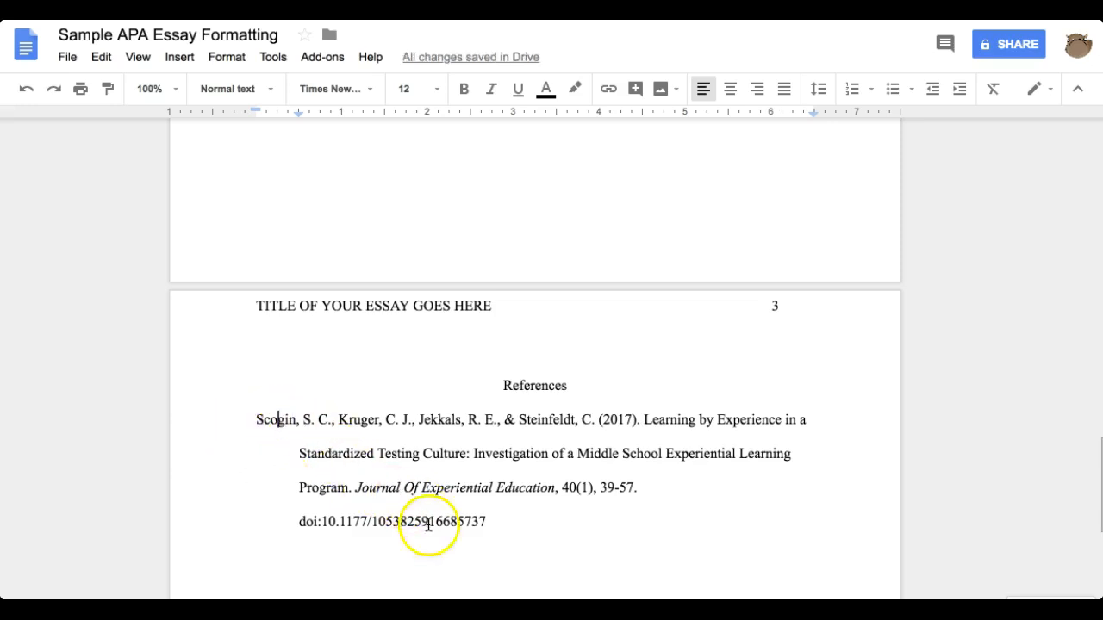
# - Place the cursor before the reference entry, and open EBSCOhost's record of "A Review of Standardized Testing in Mathematics A Case Study Regarding the State of Connecticut"
pyautogui.click(251, 422)
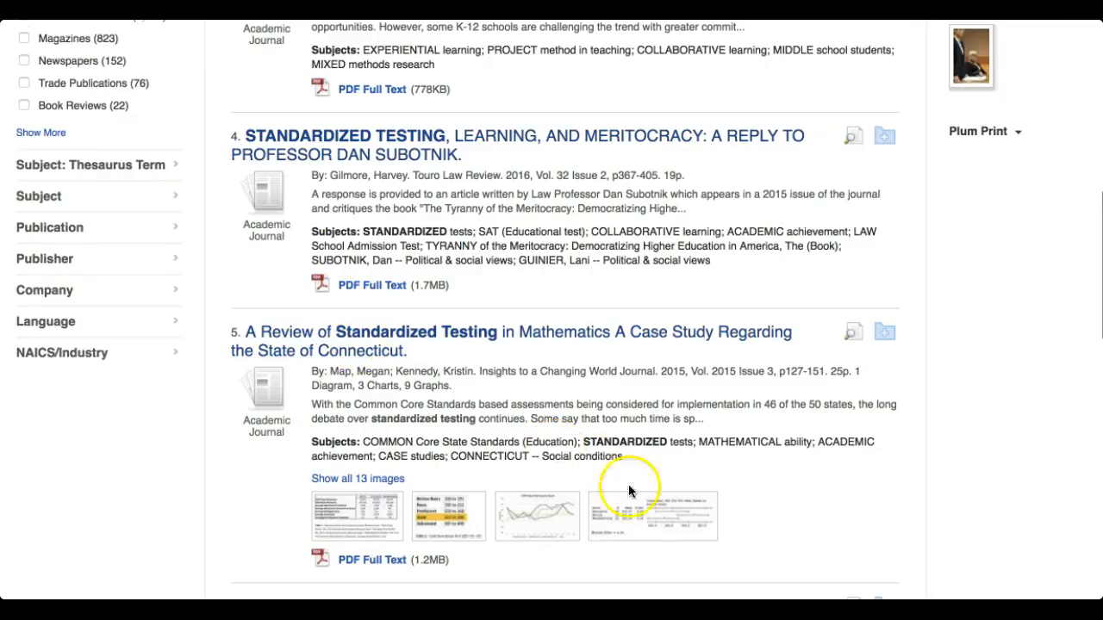
pyautogui.scroll(1, 642, 500)
pyautogui.scroll(-2, 655, 507)
pyautogui.click(539, 241)
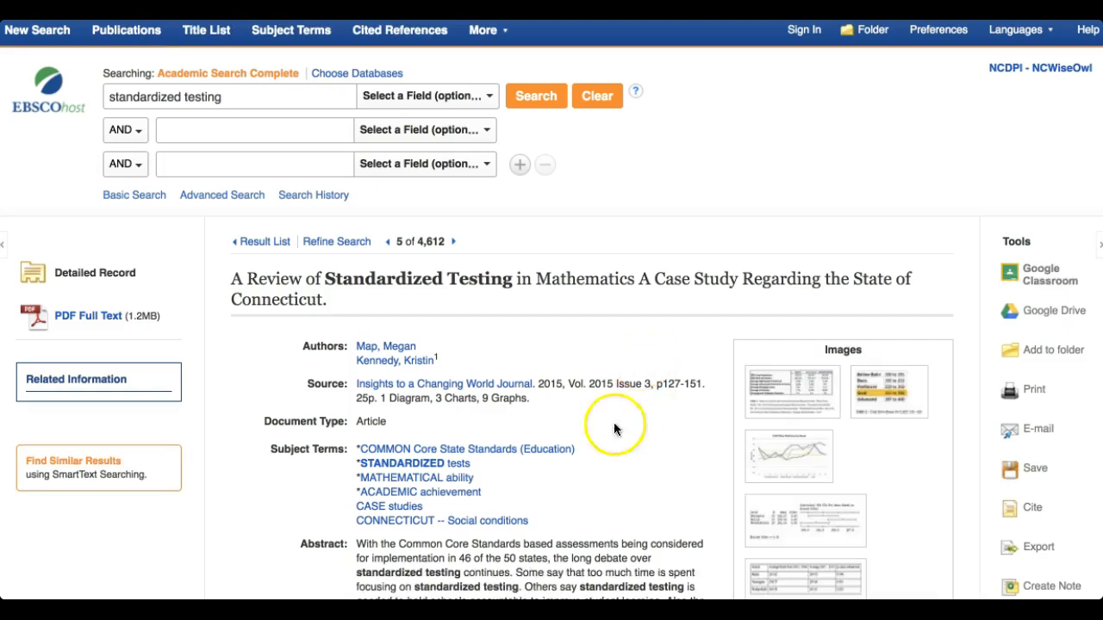
# - Display the Connecticut case study's citation formats and copy its APA reference
pyautogui.scroll(-3, 517, 433)
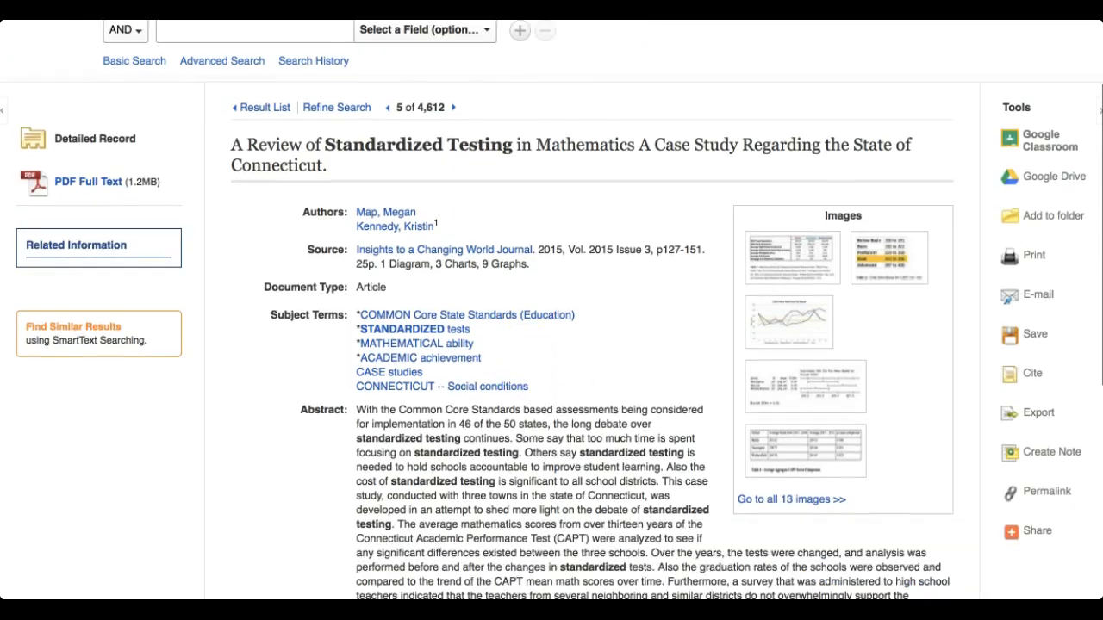
pyautogui.click(1025, 373)
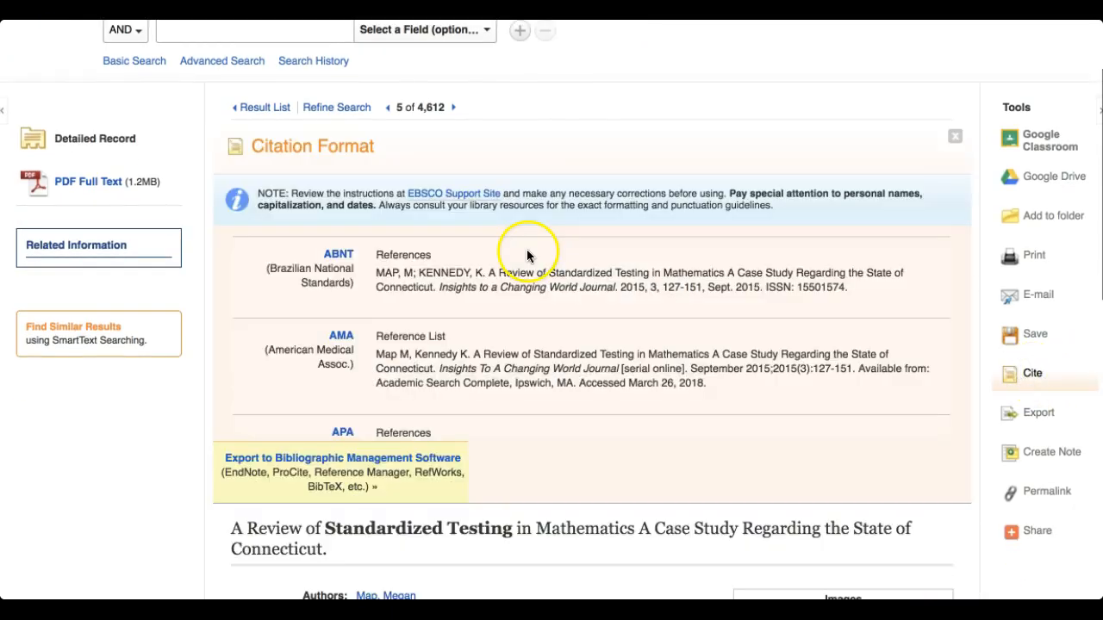
pyautogui.scroll(-3, 431, 370)
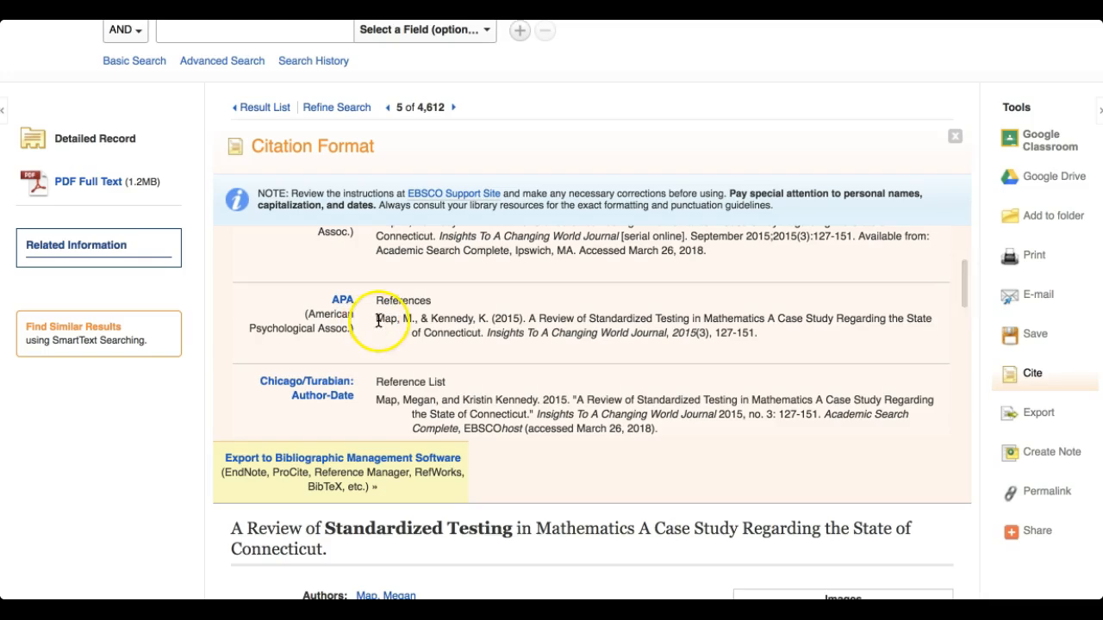
pyautogui.moveTo(376, 320); pyautogui.dragTo(416, 320)
pyautogui.moveTo(541, 349); pyautogui.dragTo(757, 337)
pyautogui.hotkey('ctrl', 'c')
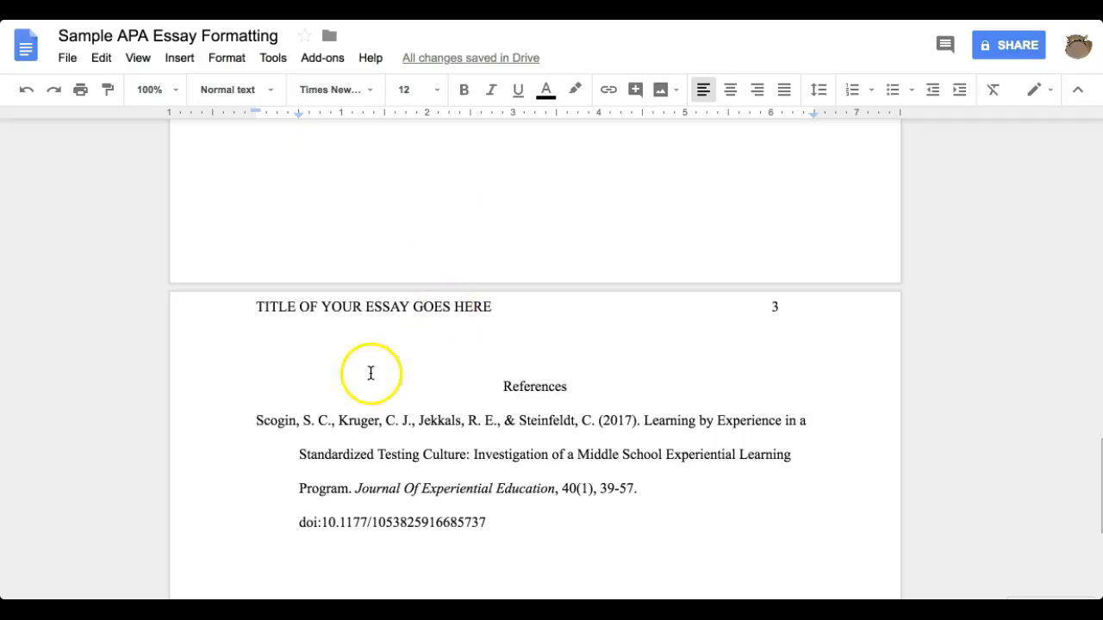
# - Paste the copied reference as plain text above the existing entry and italicize "Insights To A Changing World Journal, 2015" in it
pyautogui.press('Return')
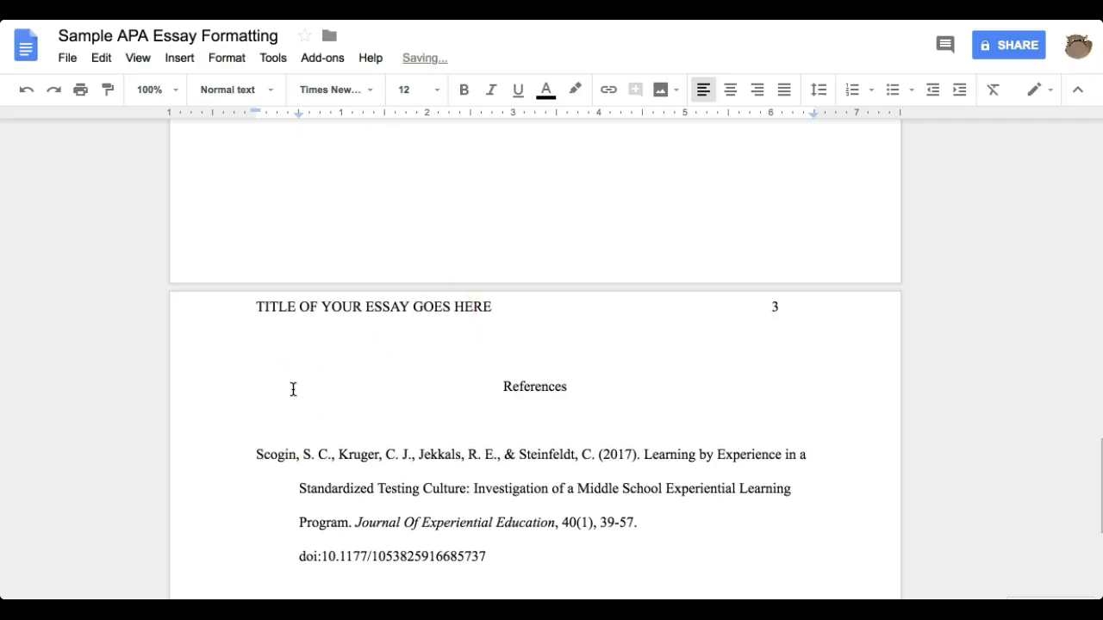
pyautogui.hotkey('ctrl', 'v')
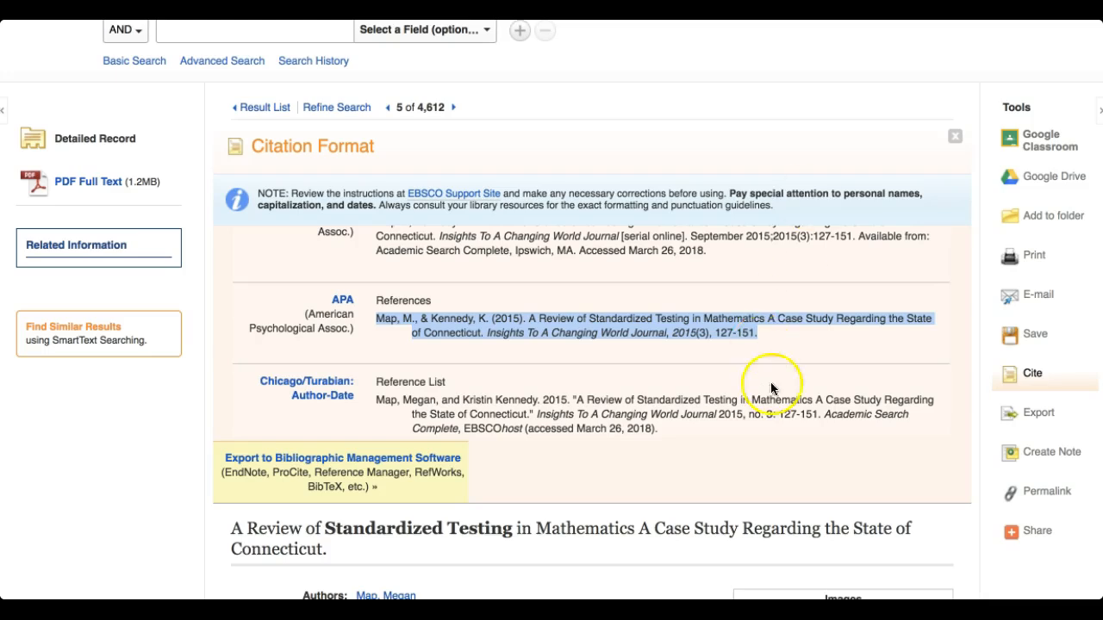
pyautogui.click(739, 331)
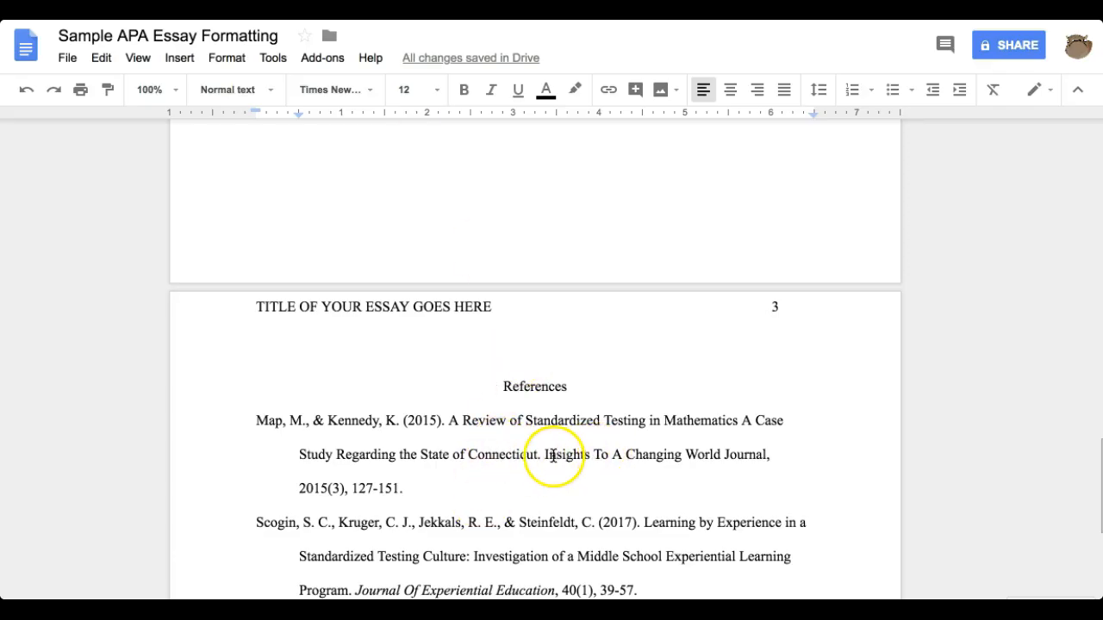
pyautogui.moveTo(548, 456); pyautogui.dragTo(328, 483)
pyautogui.hotkey('ctrl', 'i')
pyautogui.click(436, 490)
pyautogui.scroll(-2, 467, 511)
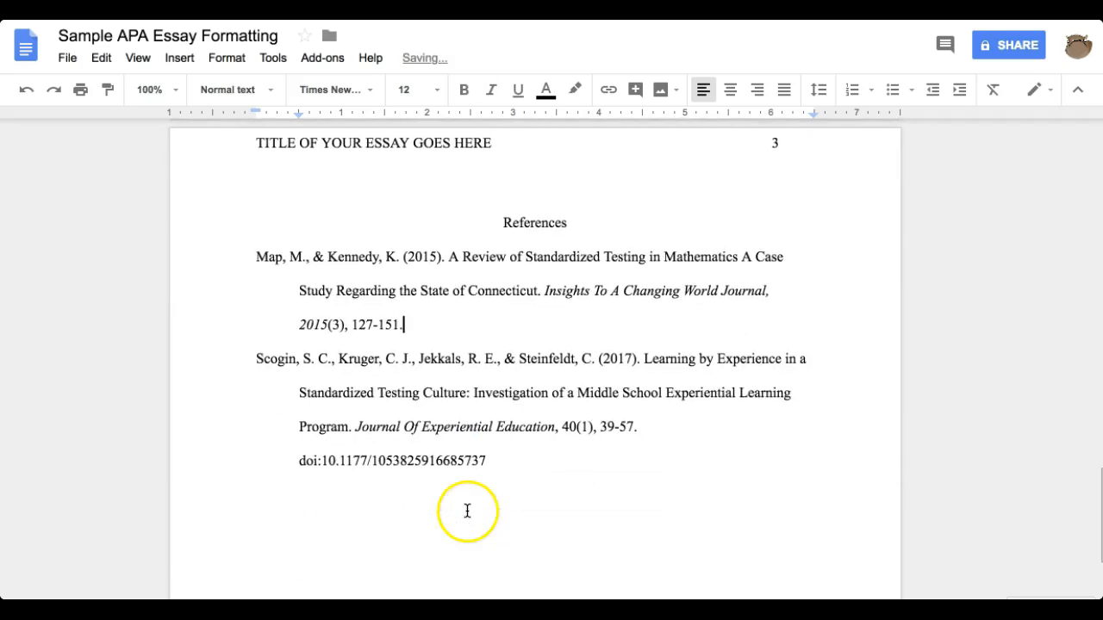